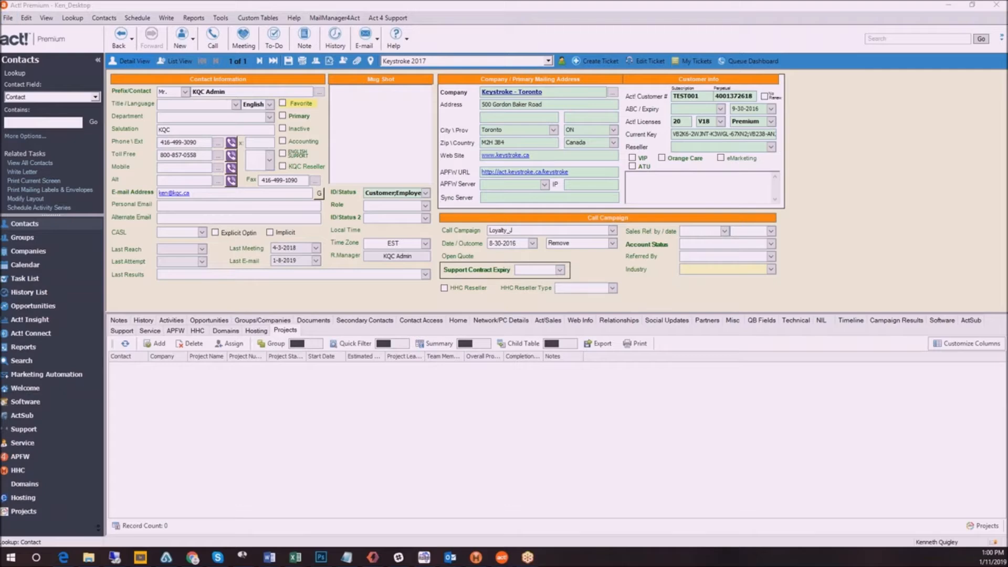
Switch to the browser and review the MailManager4act product page, including its four component programs
{"action": "left_click", "coordinate": [63, 557]}
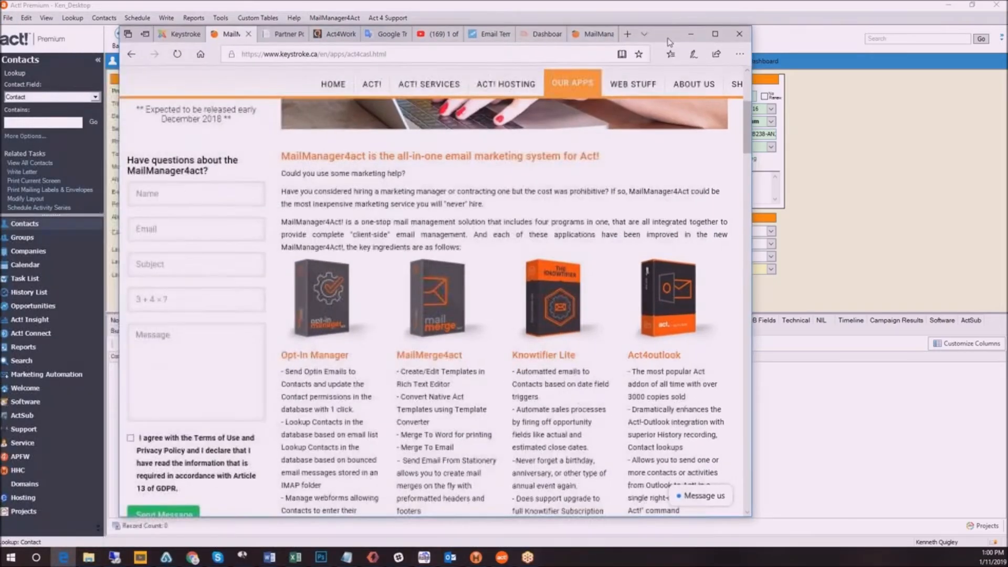
{"action": "left_click", "coordinate": [715, 34]}
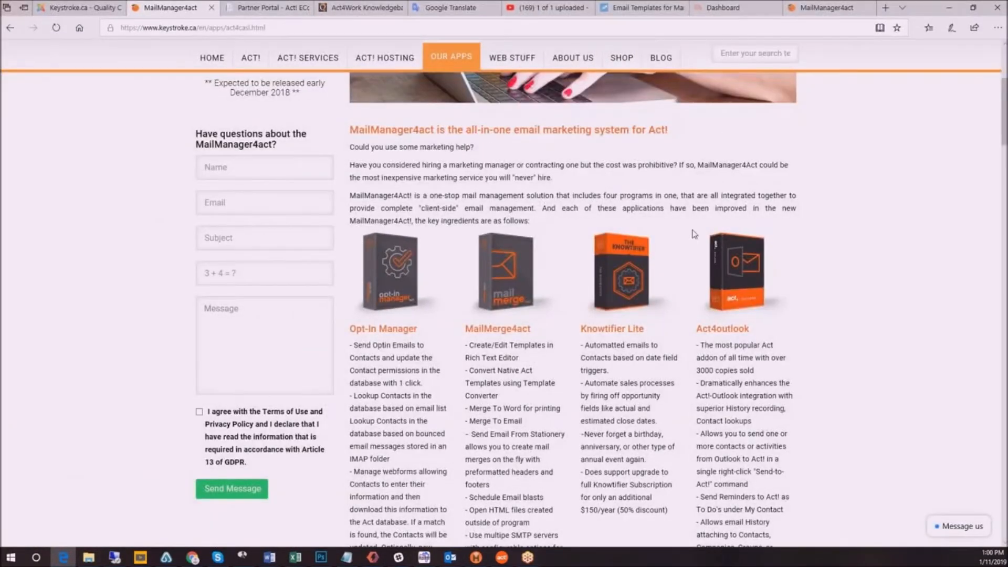
{"action": "scroll", "coordinate": [622, 435], "scroll_direction": "up", "scroll_amount": 4}
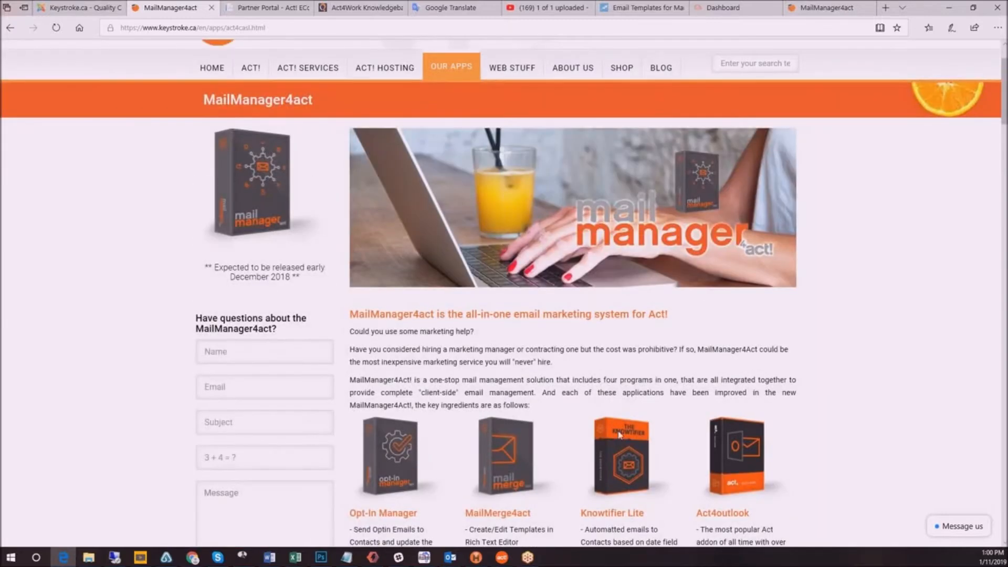
{"action": "mouse_move", "coordinate": [458, 74]}
{"action": "scroll", "coordinate": [760, 376], "scroll_direction": "down", "scroll_amount": 2}
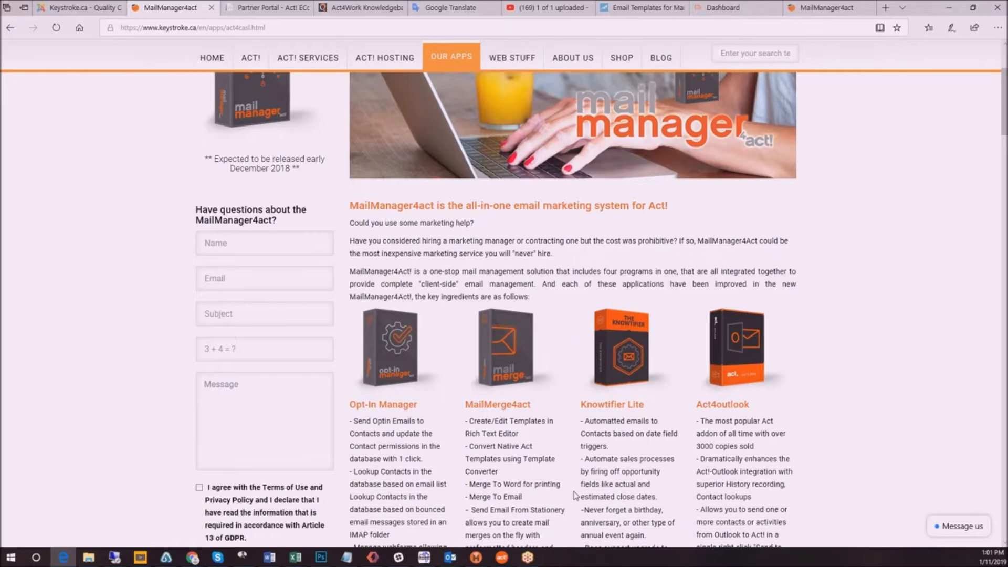
{"action": "scroll", "coordinate": [576, 496], "scroll_direction": "down", "scroll_amount": 2}
{"action": "scroll", "coordinate": [576, 496], "scroll_direction": "down", "scroll_amount": 1}
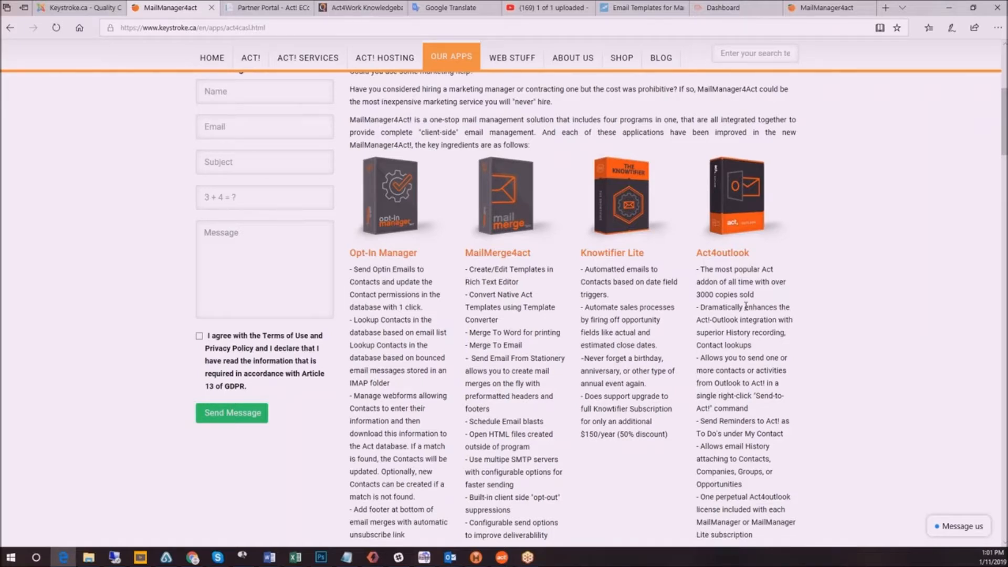
{"action": "left_click", "coordinate": [948, 8]}
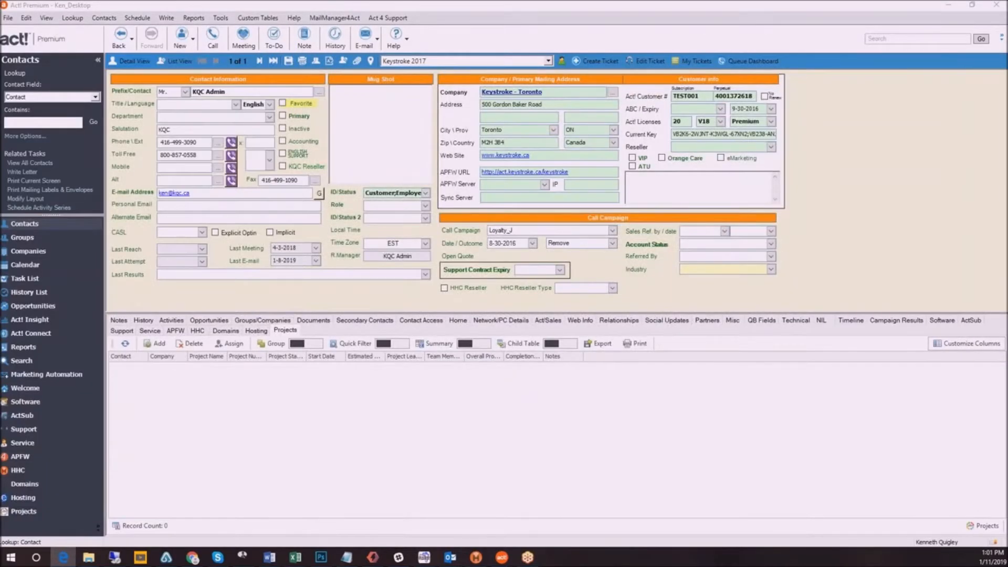
Switch back to Act! and open the MailManager4Act settings at the opt-in management account details
{"action": "left_click", "coordinate": [801, 171]}
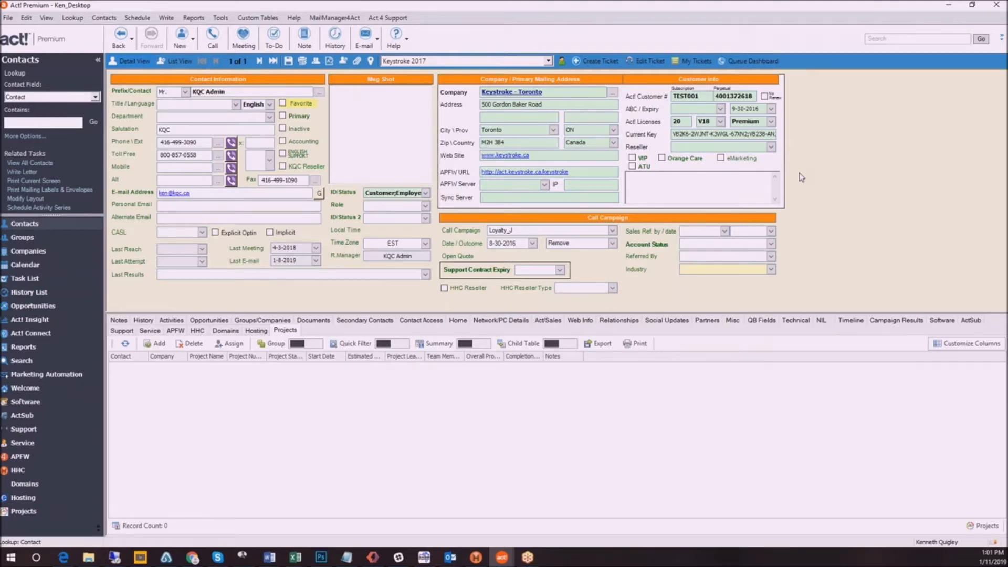
{"action": "left_click", "coordinate": [339, 20]}
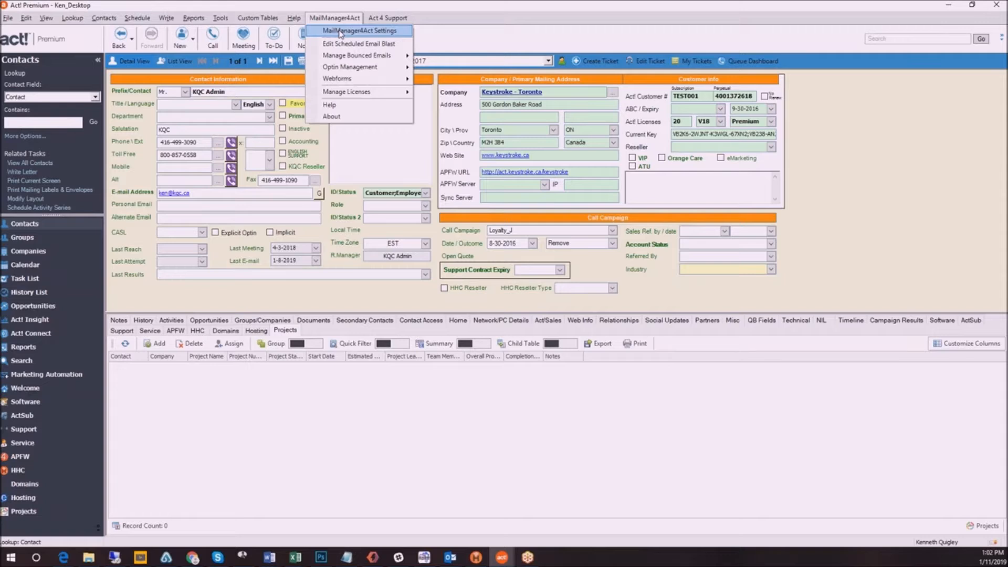
{"action": "left_click", "coordinate": [340, 32]}
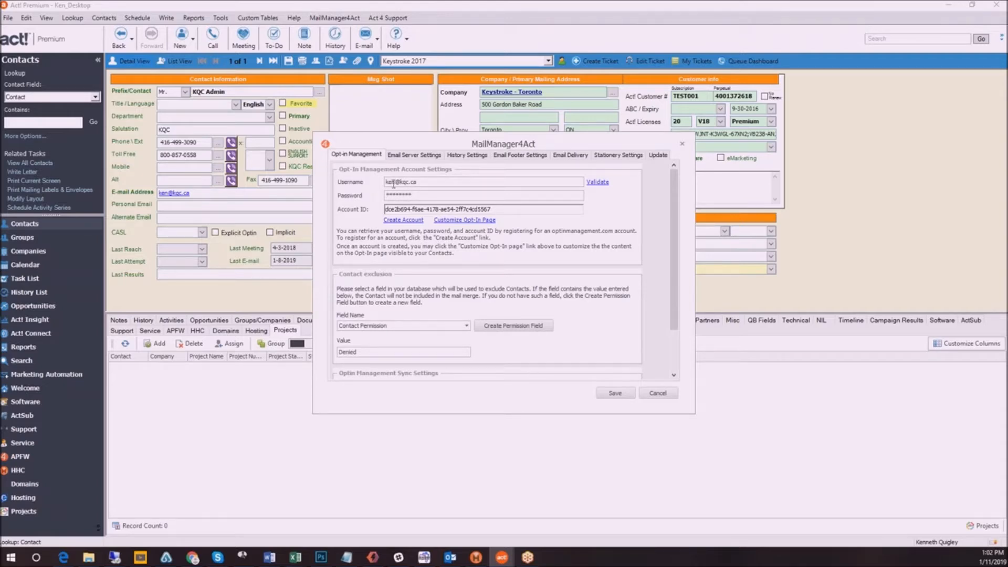
{"action": "left_click", "coordinate": [422, 210]}
Examine the SMTP email server settings and the list of saved email settings presets
{"action": "left_click", "coordinate": [415, 156]}
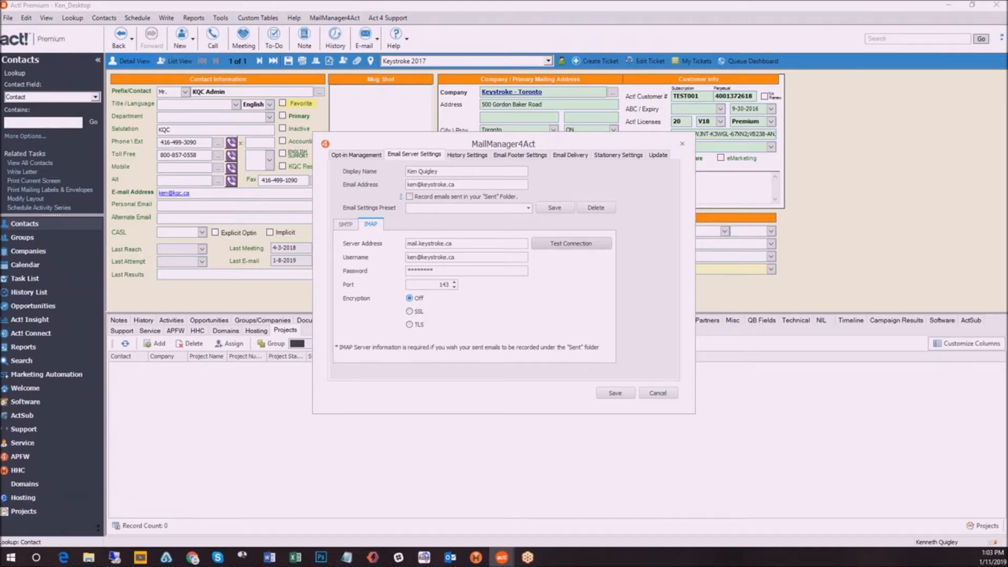
{"action": "left_click", "coordinate": [344, 226]}
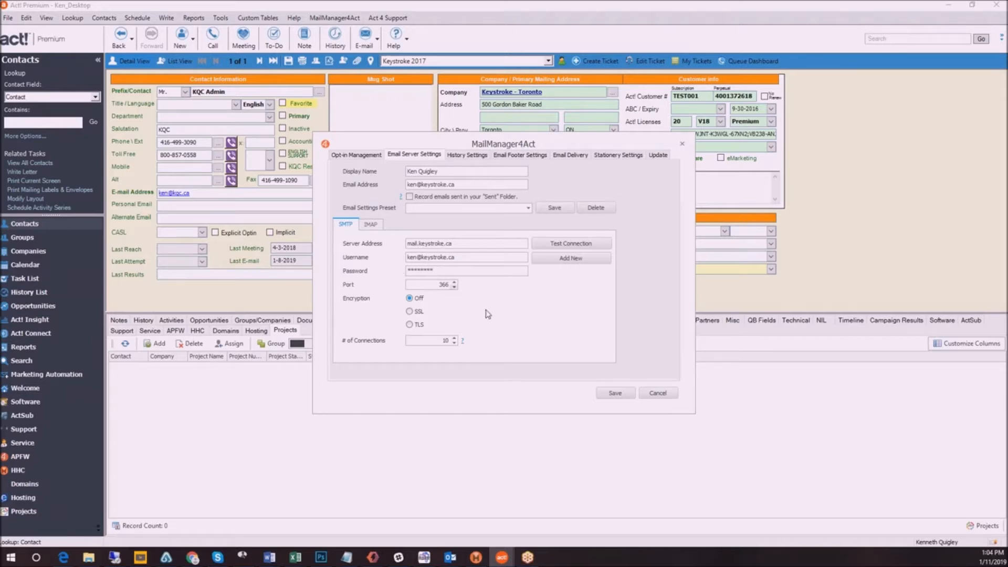
{"action": "left_click", "coordinate": [529, 209]}
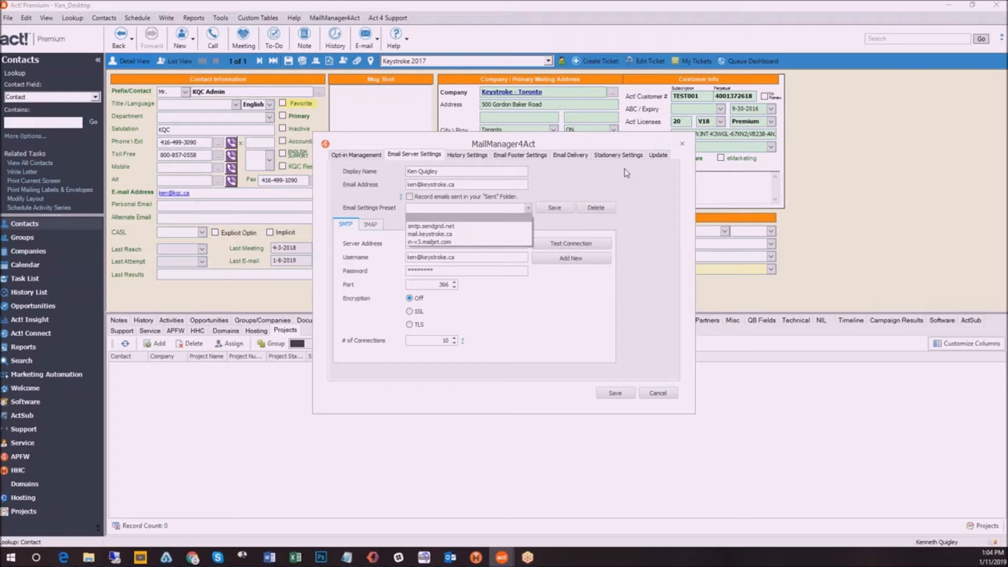
{"action": "left_click", "coordinate": [612, 182]}
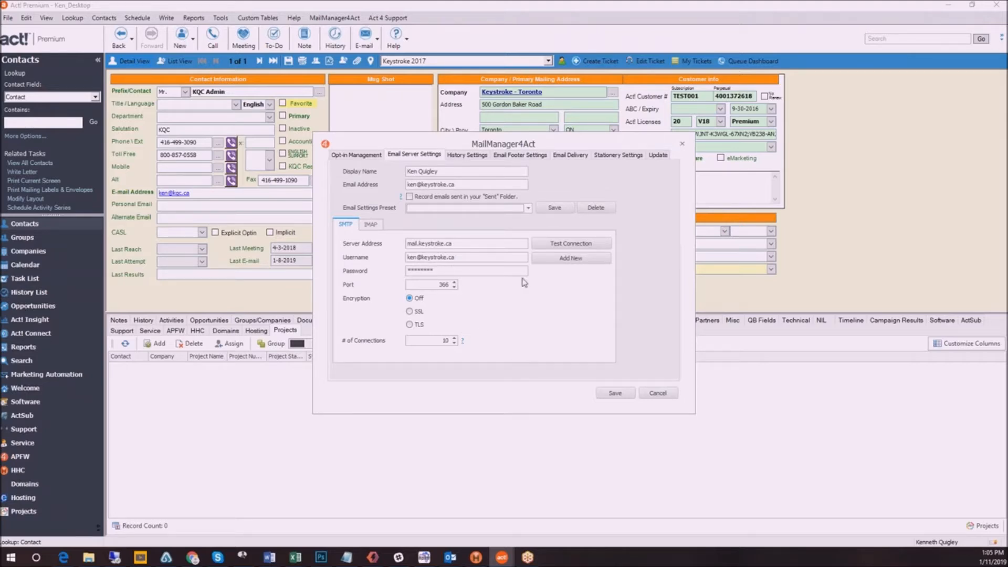
Load the in-v3.mailjet.com email settings preset and adjust its number of SMTP connections
{"action": "left_click", "coordinate": [528, 207]}
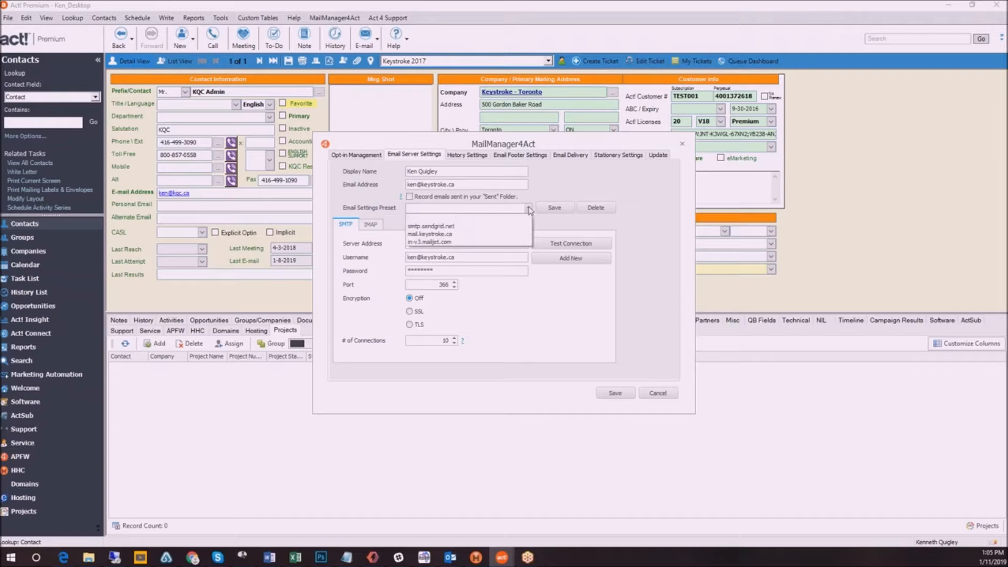
{"action": "left_click", "coordinate": [470, 243]}
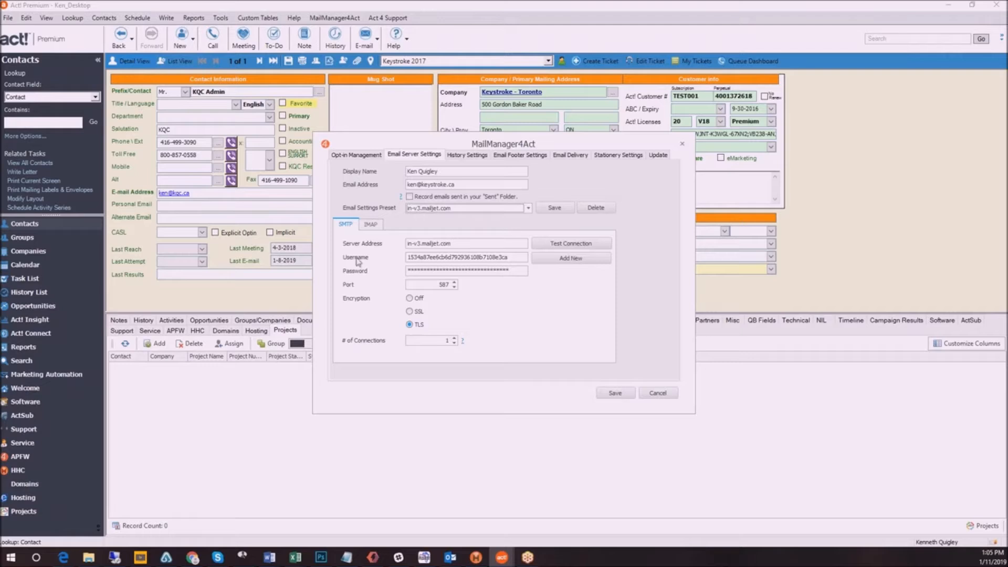
{"action": "left_click", "coordinate": [454, 339]}
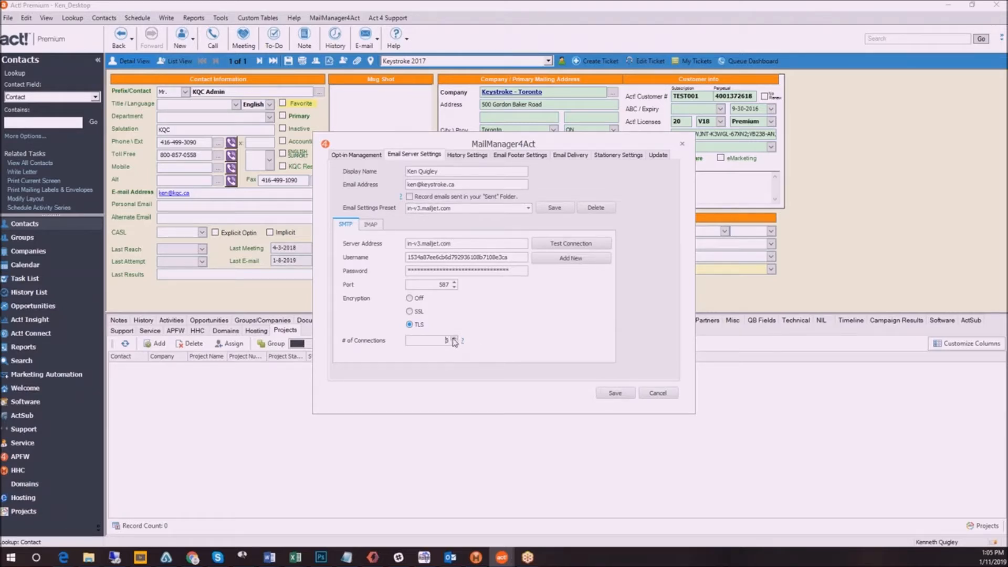
{"action": "left_click", "coordinate": [454, 338]}
Apply the mail.keystroke.ca email settings preset and look at the history settings
{"action": "left_click", "coordinate": [528, 207]}
{"action": "left_click", "coordinate": [486, 235]}
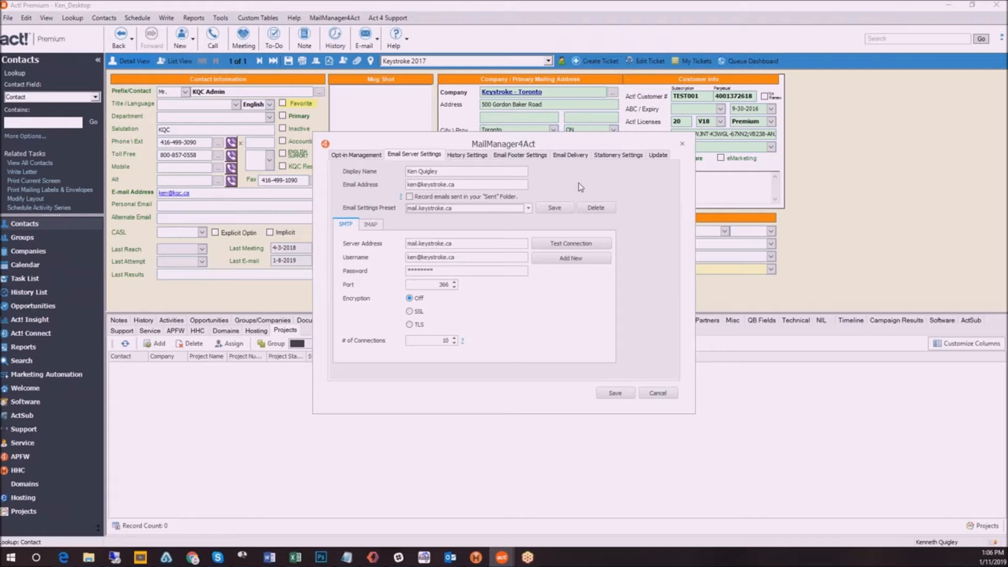
{"action": "left_click", "coordinate": [467, 157]}
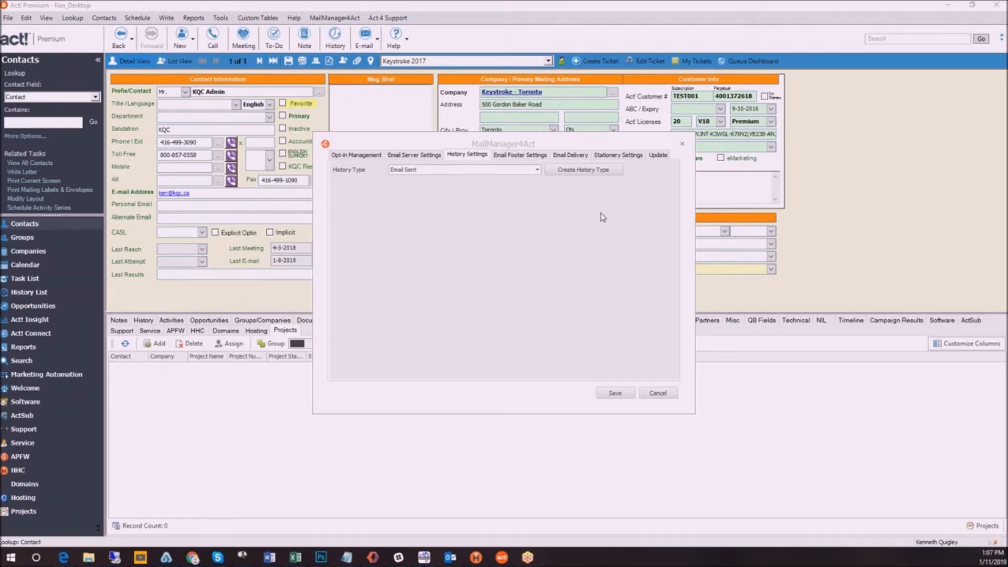
Review the email footer settings and compare them with the footer of the Handheld Contact webinar message in Outlook
{"action": "left_click", "coordinate": [531, 156]}
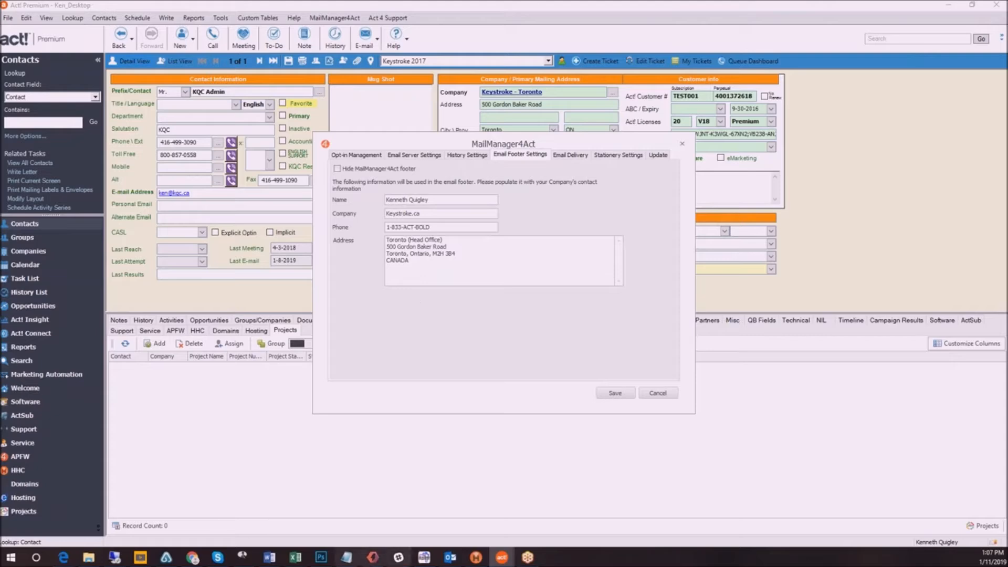
{"action": "mouse_move", "coordinate": [450, 560]}
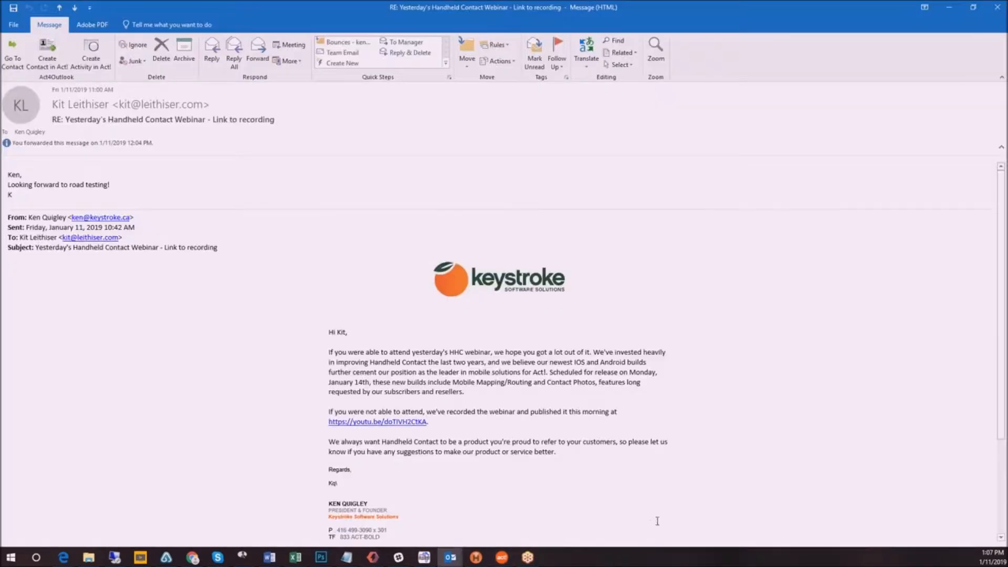
{"action": "left_click", "coordinate": [667, 509]}
{"action": "scroll", "coordinate": [531, 362], "scroll_direction": "down", "scroll_amount": 3}
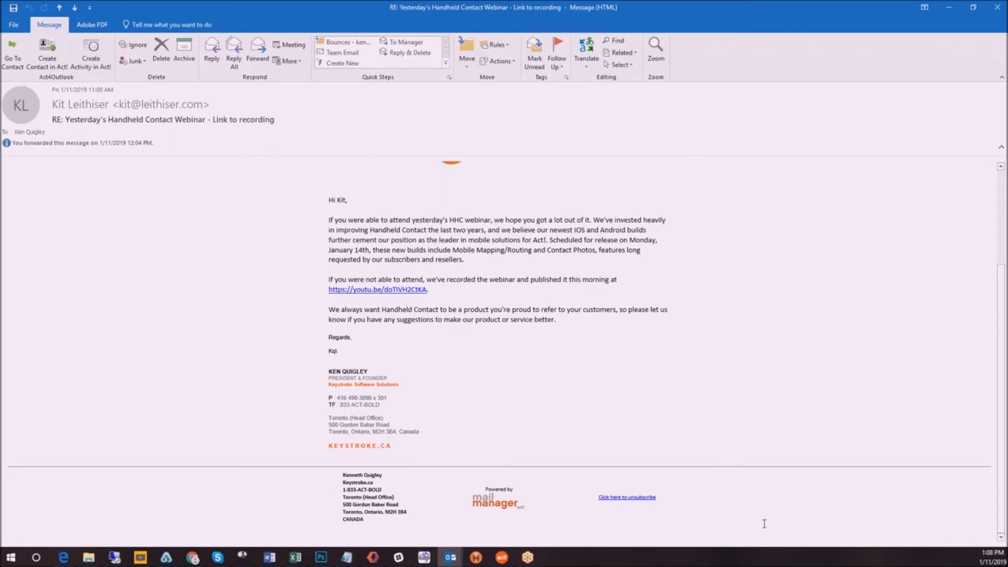
{"action": "left_click", "coordinate": [949, 7]}
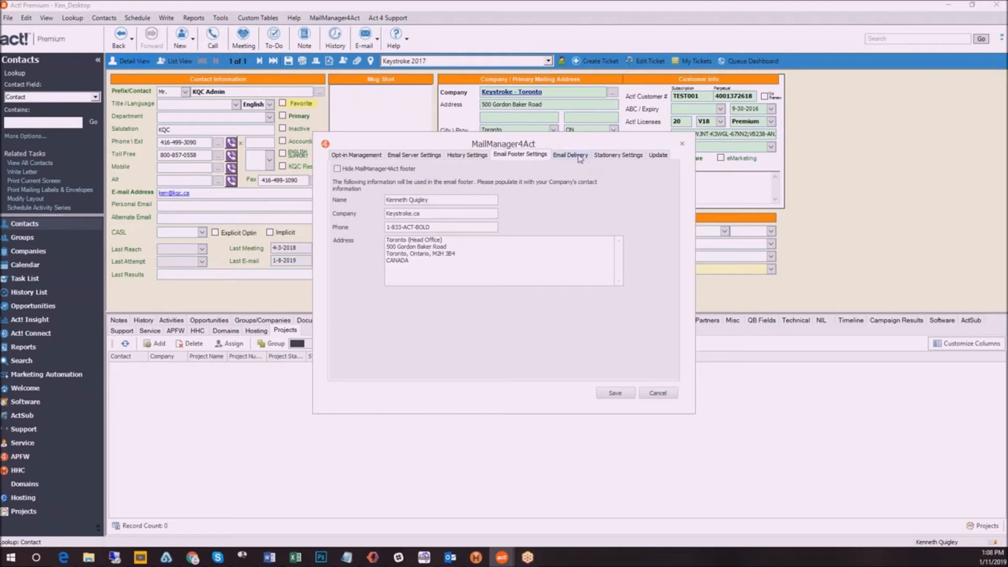
Review the email delivery and stationery settings, and compare the logo, greeting and closing with the webinar message in Outlook
{"action": "left_click", "coordinate": [572, 155]}
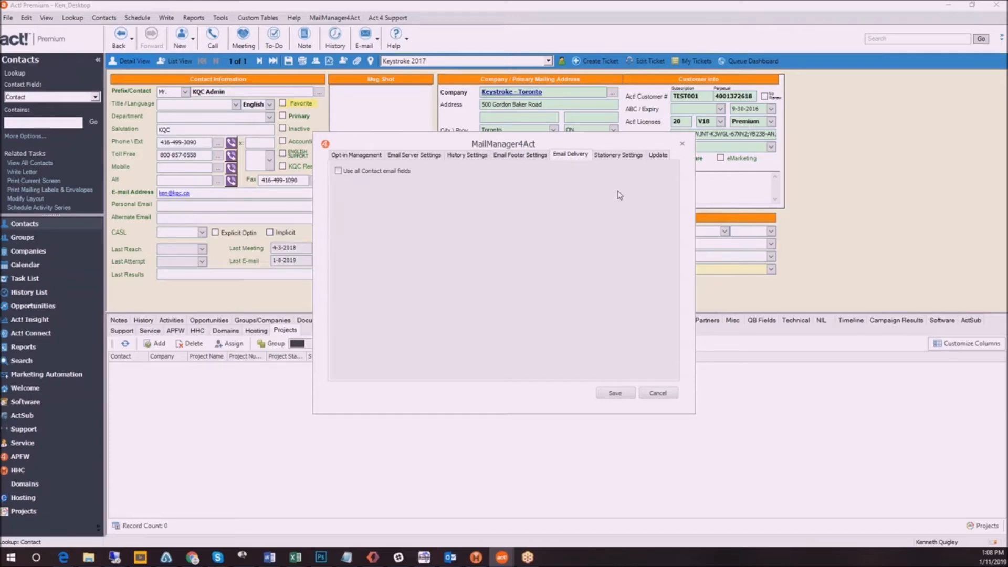
{"action": "left_click", "coordinate": [617, 155]}
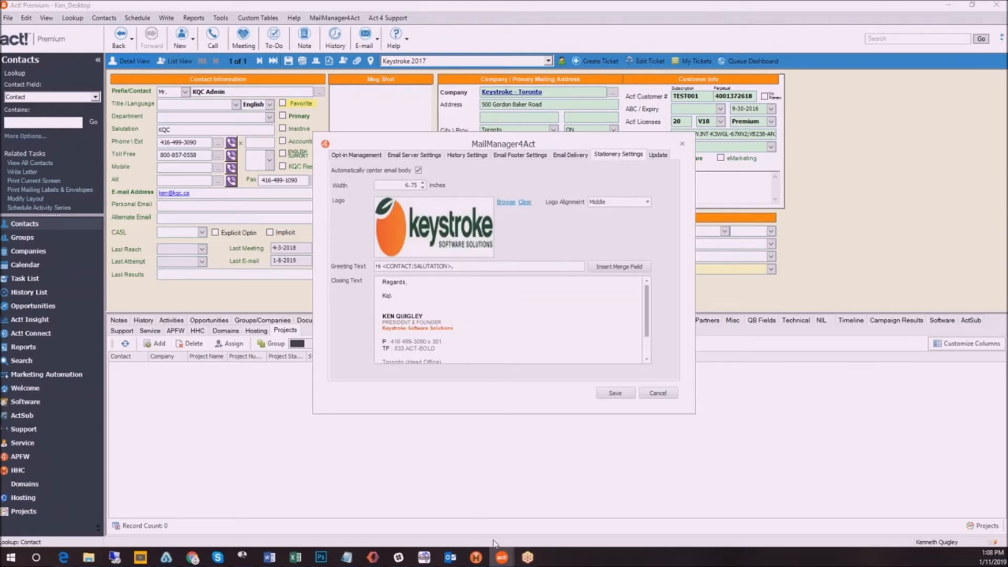
{"action": "mouse_move", "coordinate": [449, 560]}
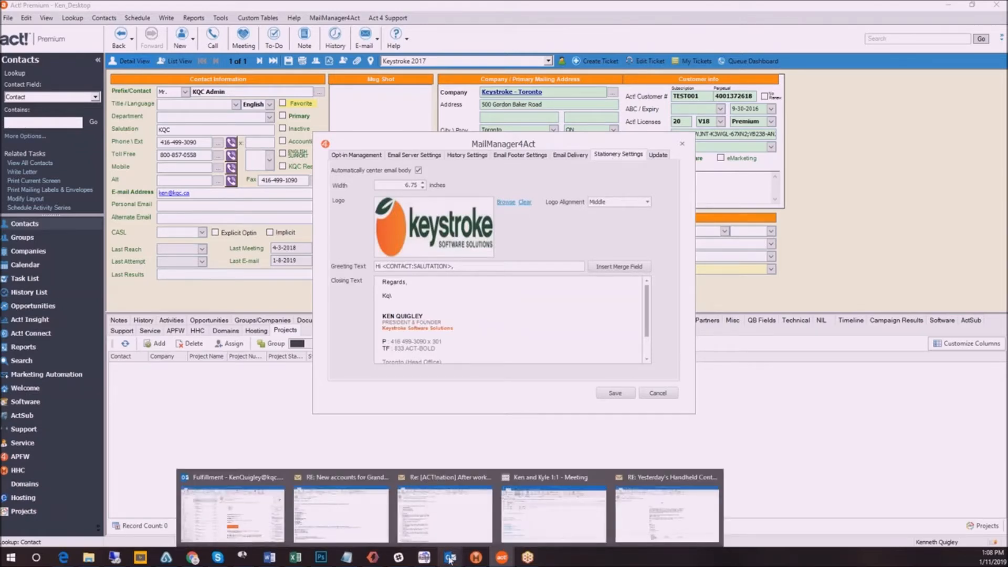
{"action": "left_click", "coordinate": [692, 516]}
{"action": "scroll", "coordinate": [566, 275], "scroll_direction": "up", "scroll_amount": 5}
{"action": "scroll", "coordinate": [678, 359], "scroll_direction": "down", "scroll_amount": 2}
{"action": "scroll", "coordinate": [678, 359], "scroll_direction": "down", "scroll_amount": 2}
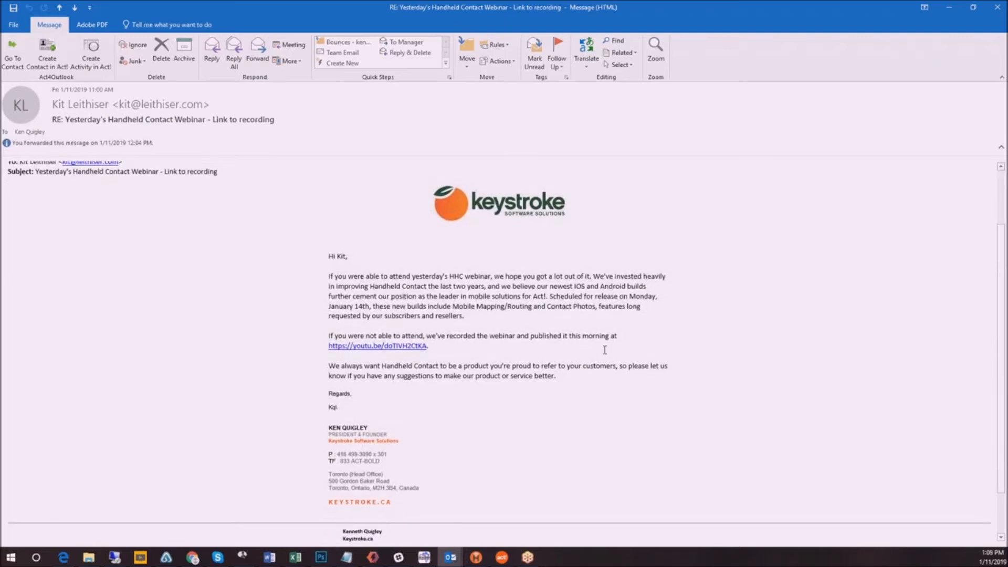
{"action": "scroll", "coordinate": [677, 359], "scroll_direction": "up", "scroll_amount": 2}
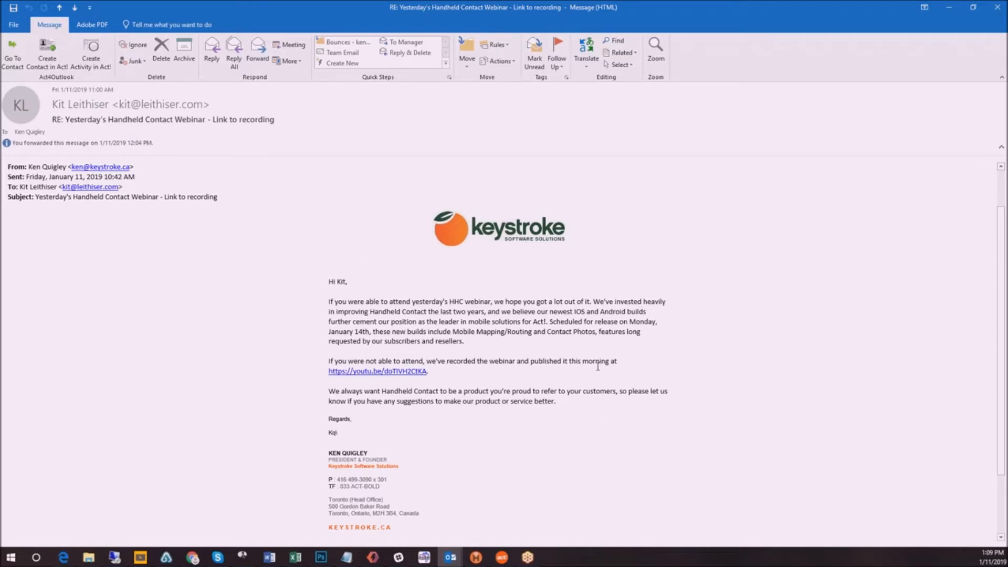
{"action": "scroll", "coordinate": [598, 366], "scroll_direction": "down", "scroll_amount": 1}
{"action": "scroll", "coordinate": [598, 367], "scroll_direction": "down", "scroll_amount": 2}
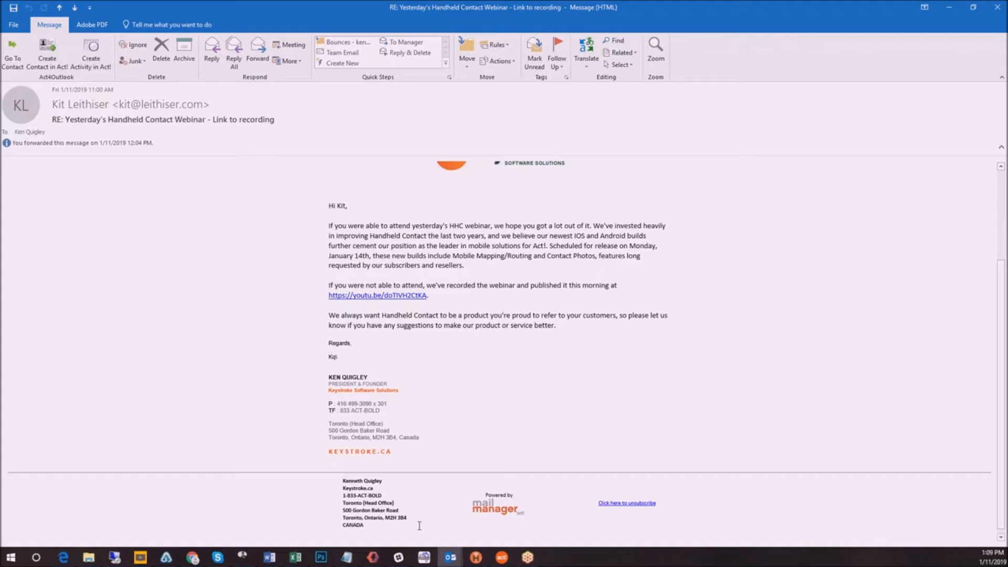
{"action": "left_click", "coordinate": [948, 7]}
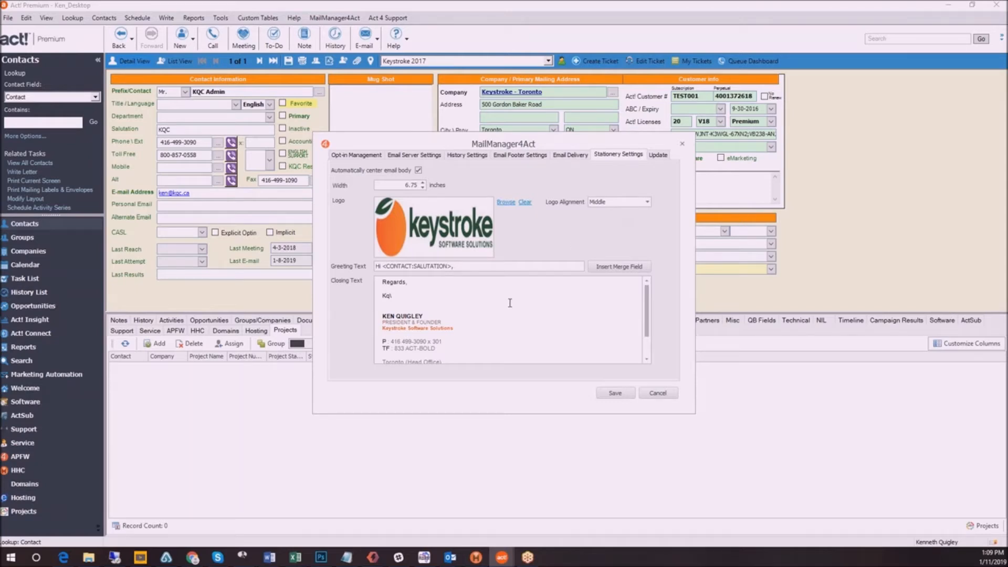
Check the stationery's closing and greeting text and the update option, and save the MailManager4Act settings
{"action": "scroll", "coordinate": [502, 319], "scroll_direction": "down", "scroll_amount": 1}
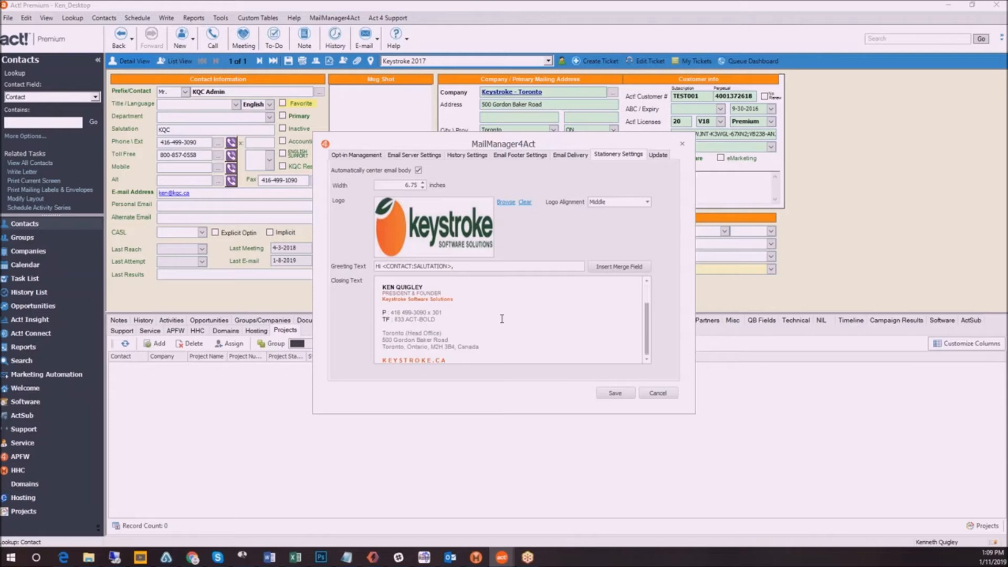
{"action": "scroll", "coordinate": [502, 318], "scroll_direction": "up", "scroll_amount": 1}
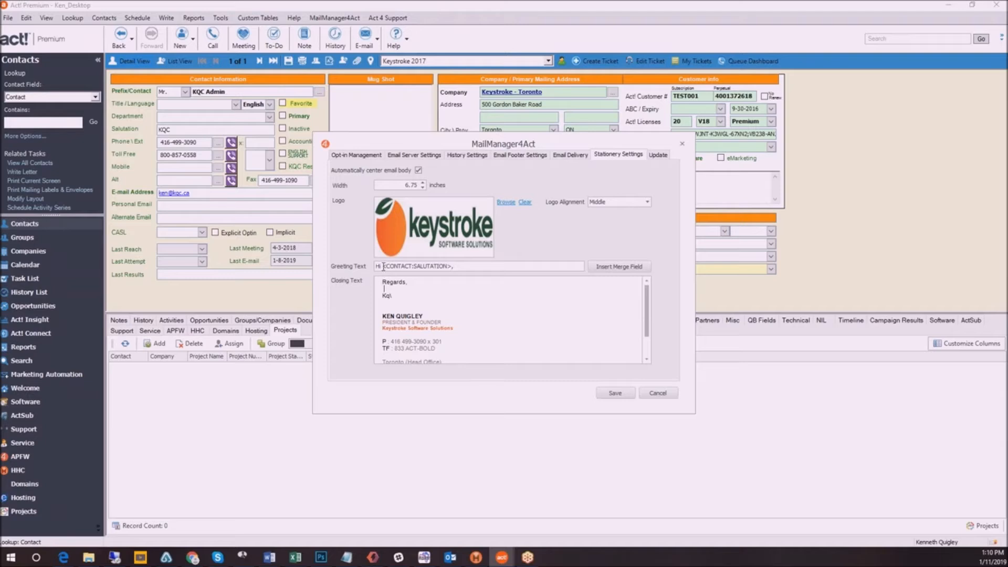
{"action": "left_click", "coordinate": [381, 266]}
{"action": "left_click", "coordinate": [658, 155]}
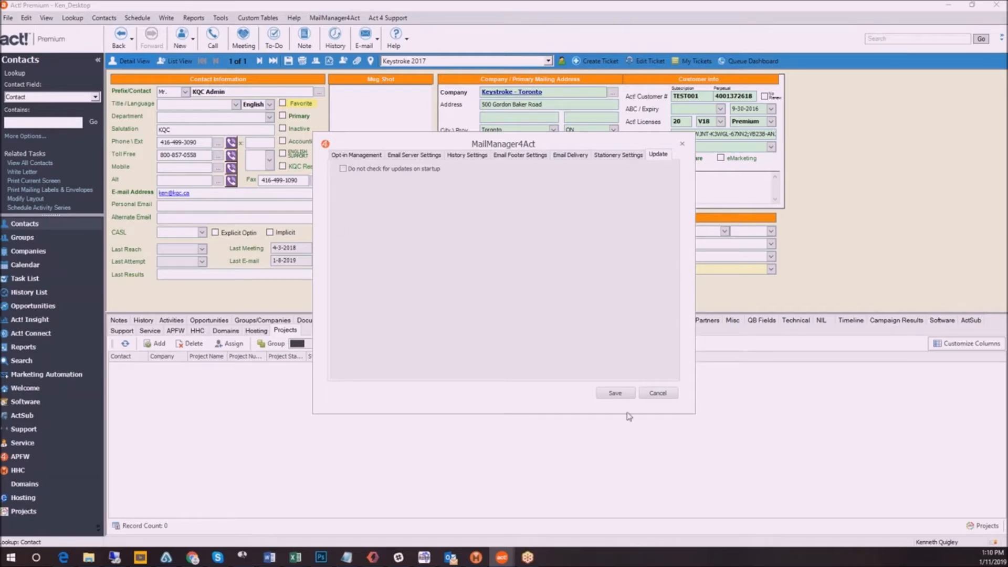
{"action": "left_click", "coordinate": [618, 395]}
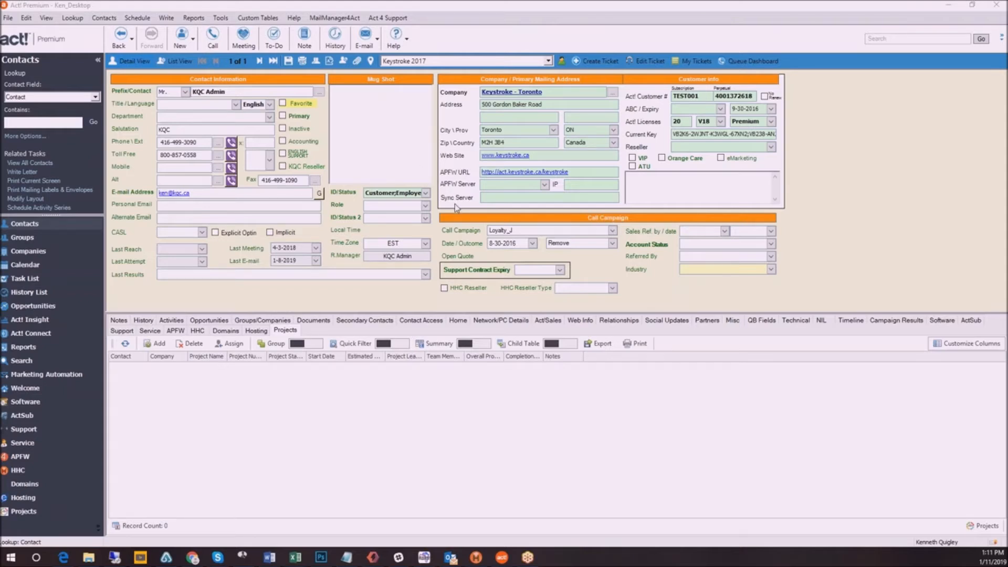
Start a MailManager4Act email from stationery for the current contact and proceed to the mail blast type
{"action": "left_click", "coordinate": [167, 18]}
{"action": "mouse_move", "coordinate": [205, 165]}
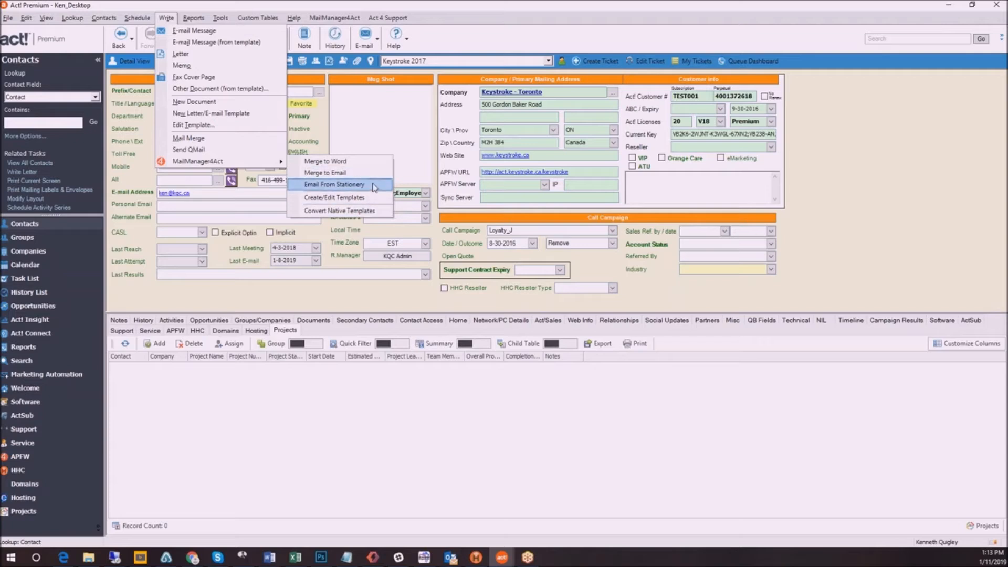
{"action": "left_click", "coordinate": [375, 186]}
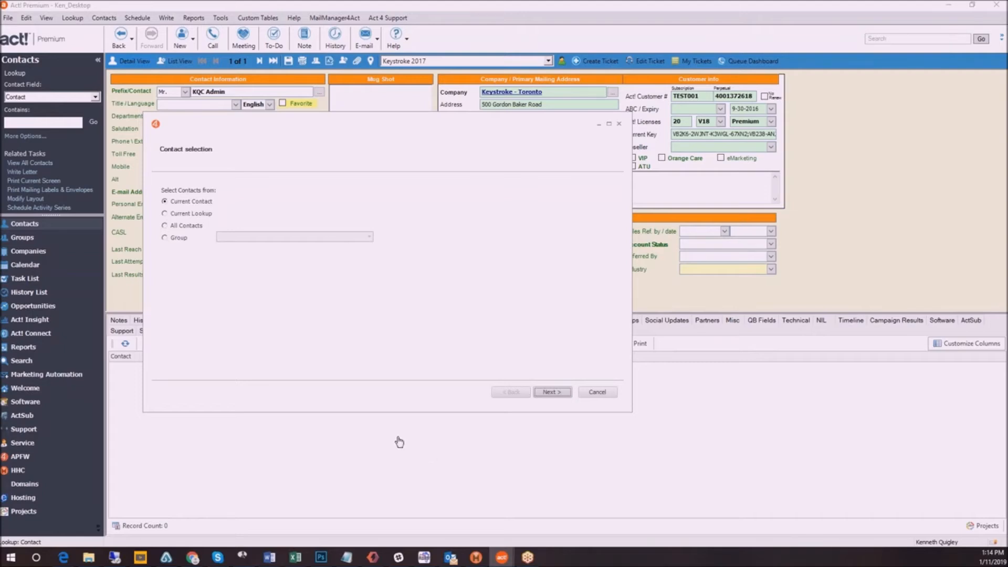
{"action": "left_click", "coordinate": [561, 395]}
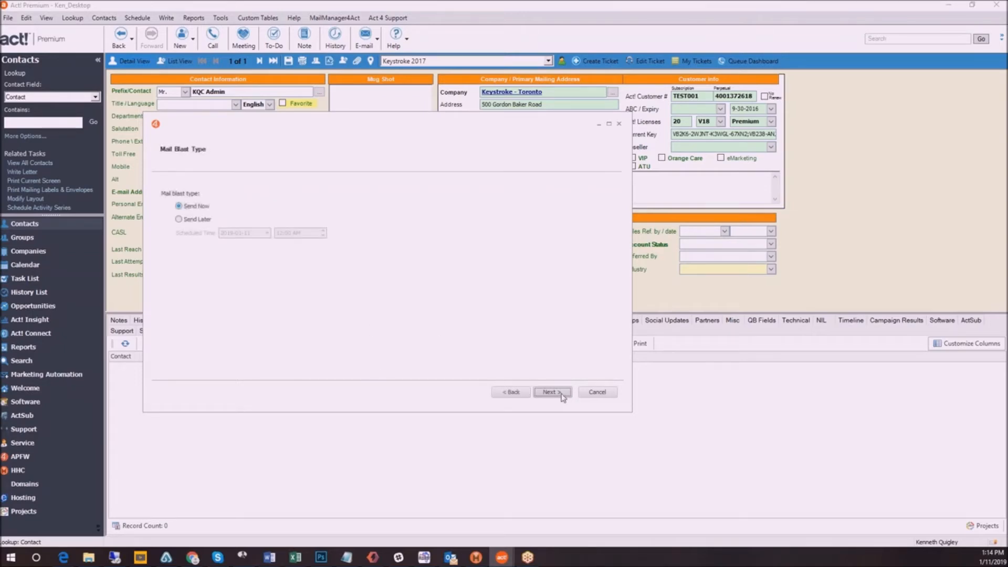
{"action": "left_click", "coordinate": [182, 223]}
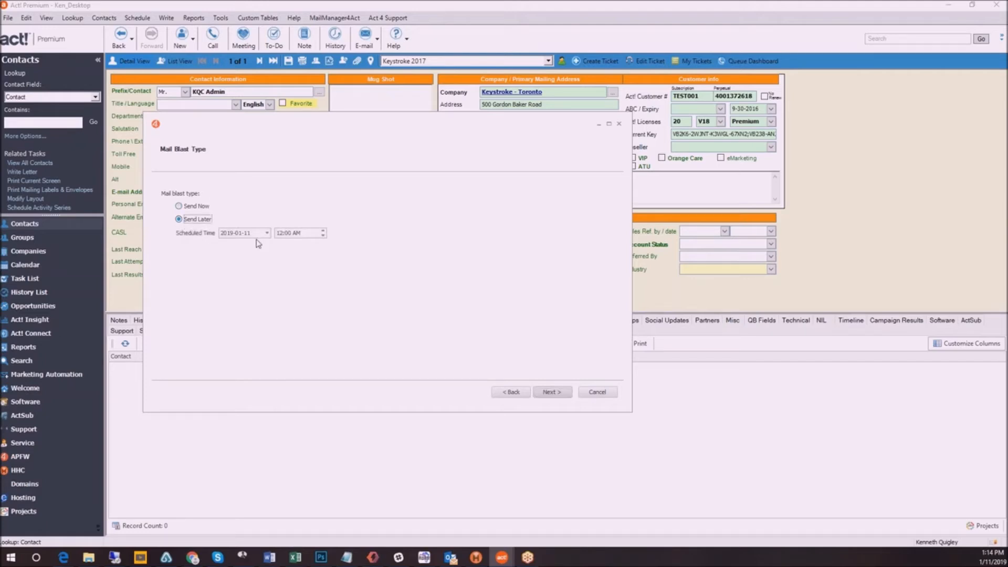
{"action": "left_click", "coordinate": [188, 209]}
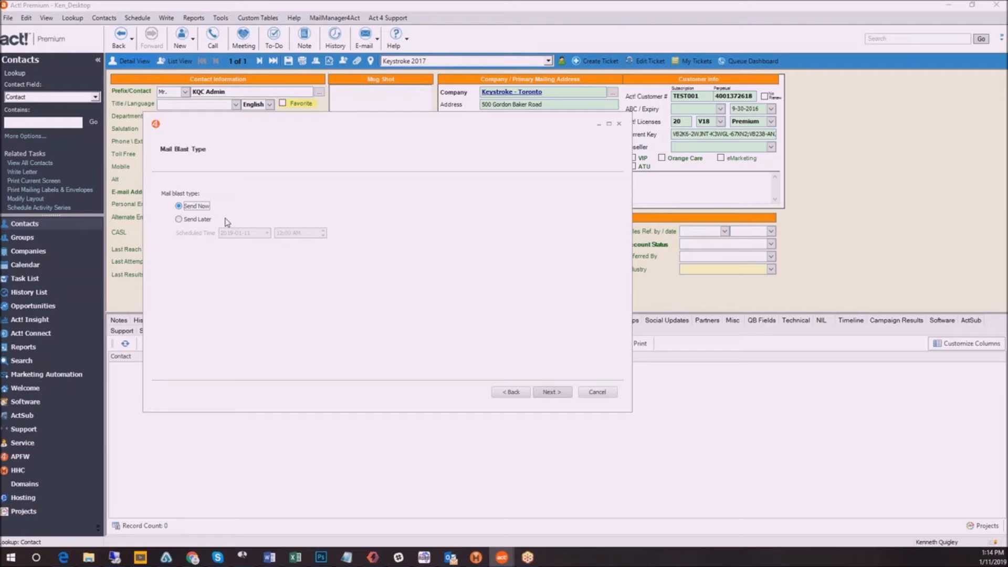
{"action": "left_click", "coordinate": [597, 393]}
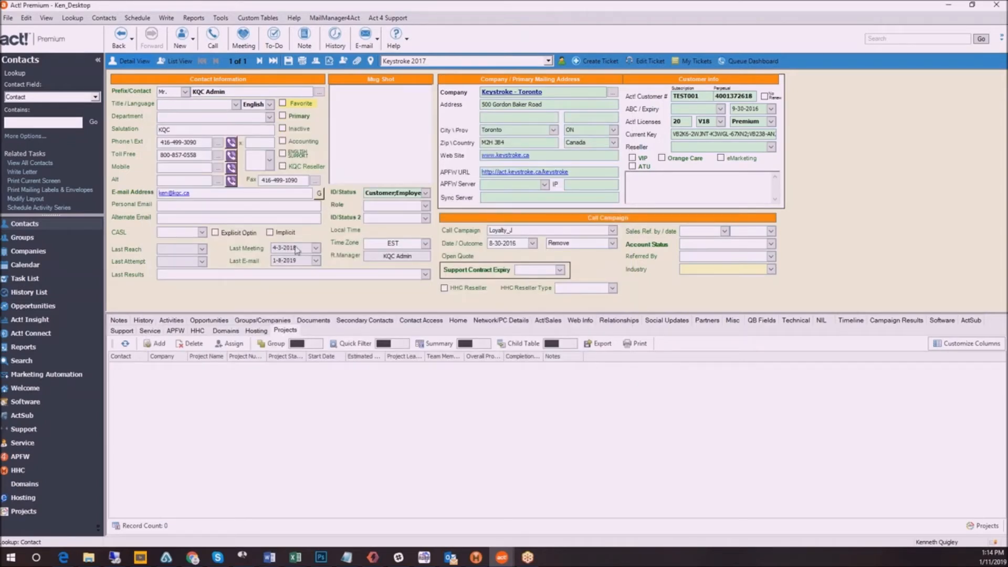
Start a new MailManager4Act email for the current contact with the Send Now mail blast type and proceed to the subject
{"action": "left_click", "coordinate": [324, 19]}
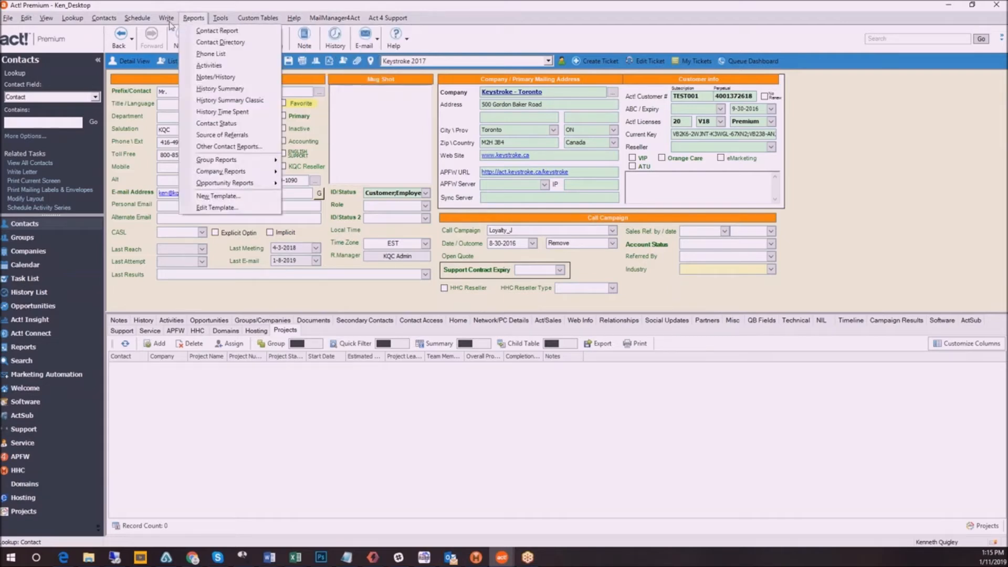
{"action": "mouse_move", "coordinate": [166, 18]}
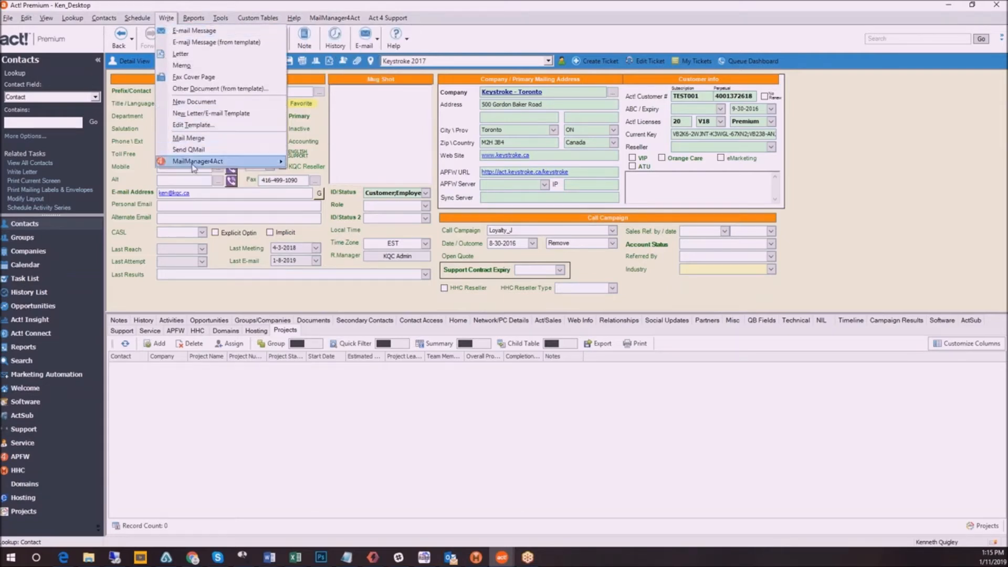
{"action": "mouse_move", "coordinate": [242, 162]}
{"action": "left_click", "coordinate": [325, 185]}
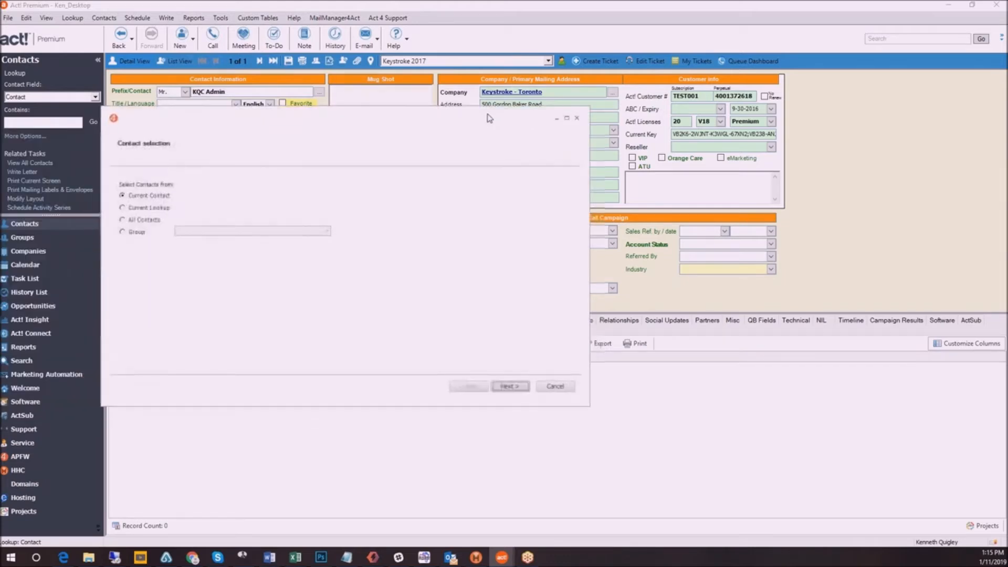
{"action": "left_click", "coordinate": [511, 371]}
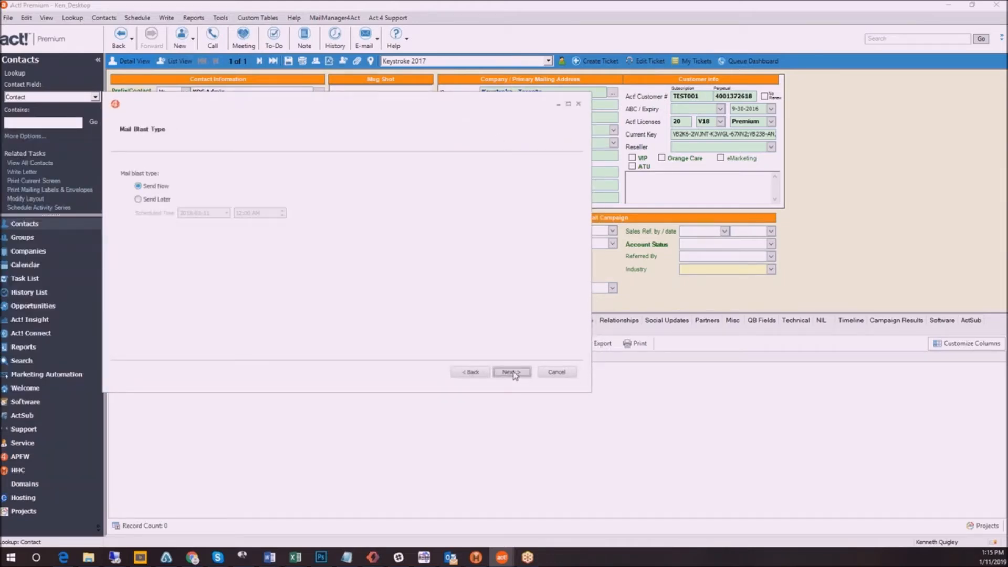
{"action": "left_click", "coordinate": [511, 372]}
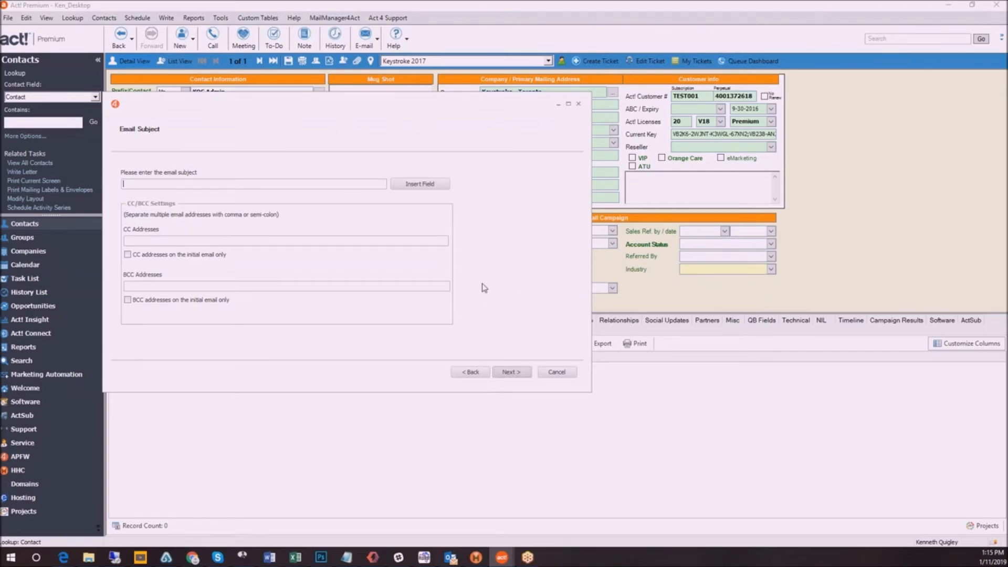
Enter "Great News" as the start of the email subject
{"action": "type", "text": "Grewal"}
{"action": "key", "text": "BackSpace"}
{"action": "type", "text": "at News"}
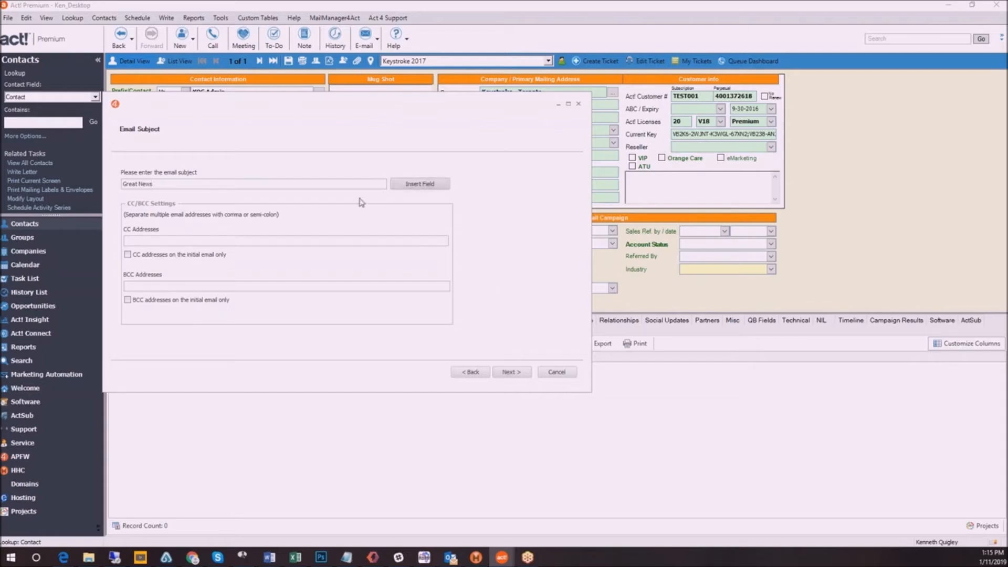
Add the contact's Salutation merge field to the email subject and complete it with ", we have a sale today"
{"action": "left_click_drag", "start_coordinate": [0, 175], "coordinate": [262, 175]}
{"action": "left_click", "coordinate": [241, 267]}
{"action": "key", "text": "s"}
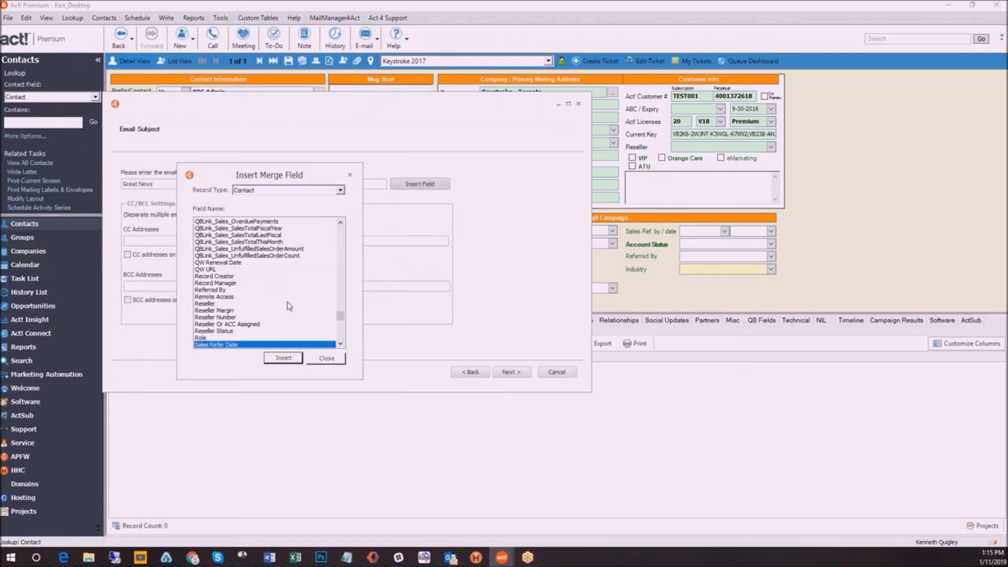
{"action": "scroll", "coordinate": [284, 320], "scroll_direction": "down", "scroll_amount": 2}
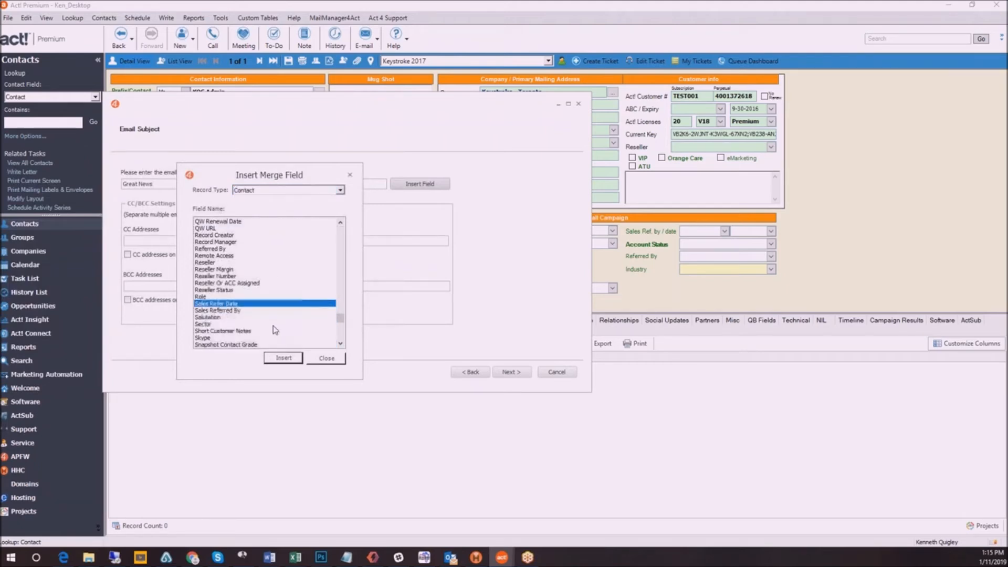
{"action": "left_click", "coordinate": [235, 318]}
{"action": "left_click", "coordinate": [283, 358]}
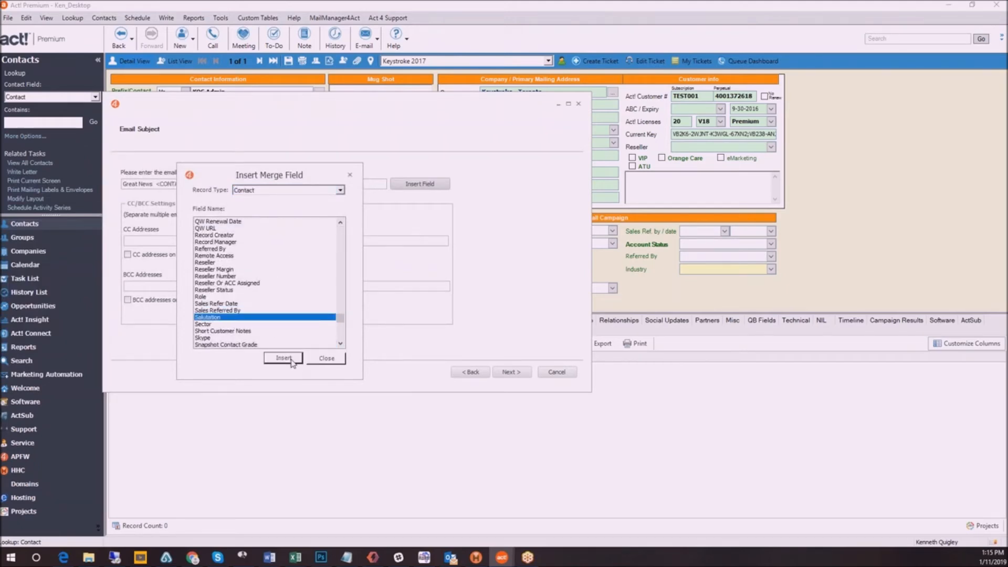
{"action": "left_click", "coordinate": [326, 358]}
{"action": "type", "text": ", we have a sale today"}
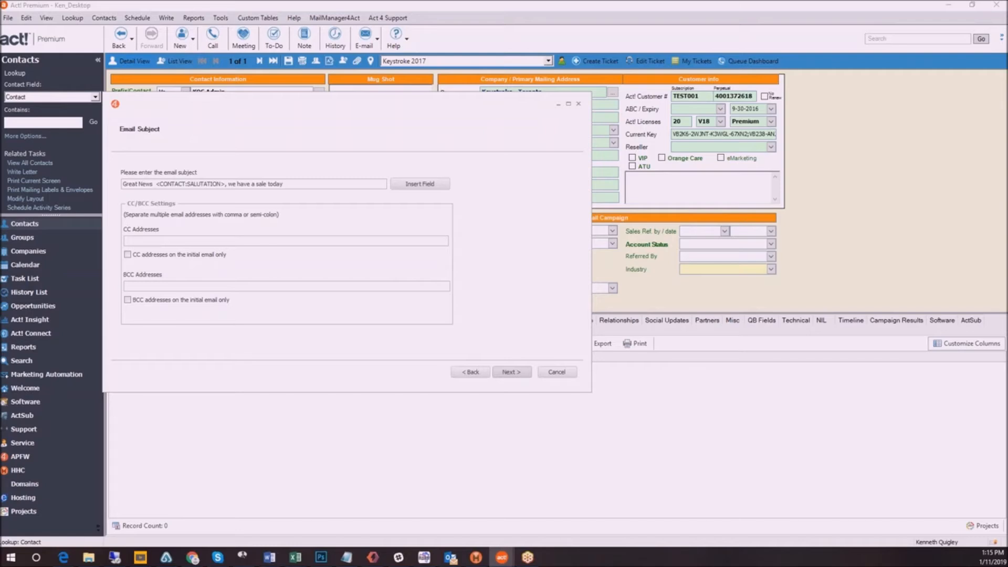
Enable changing the reply-to address, try the option for splitting into smaller batches, and proceed without attachments to the message body
{"action": "left_click", "coordinate": [137, 240]}
{"action": "left_click", "coordinate": [512, 373]}
{"action": "left_click", "coordinate": [125, 175]}
{"action": "left_click", "coordinate": [230, 176]}
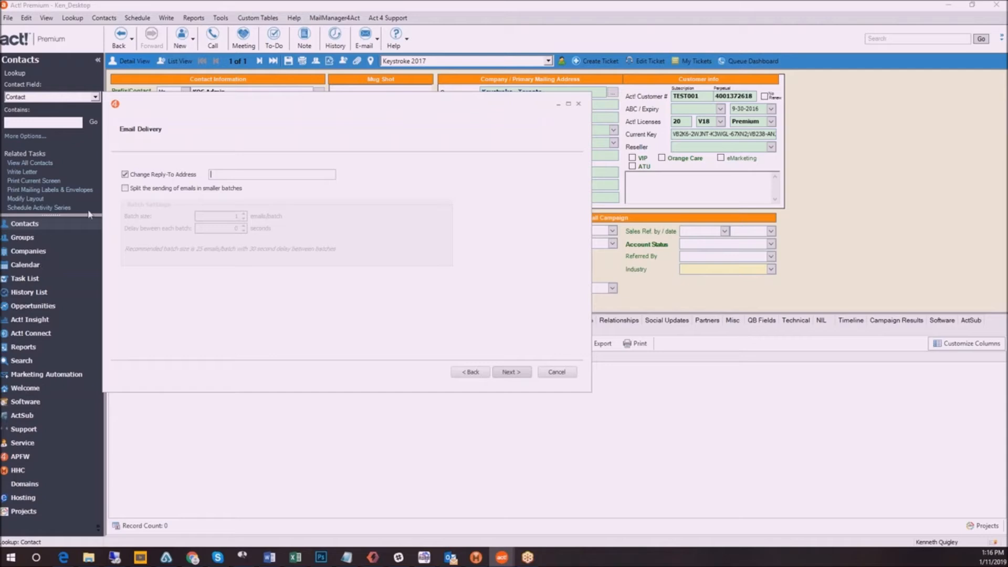
{"action": "left_click", "coordinate": [126, 190]}
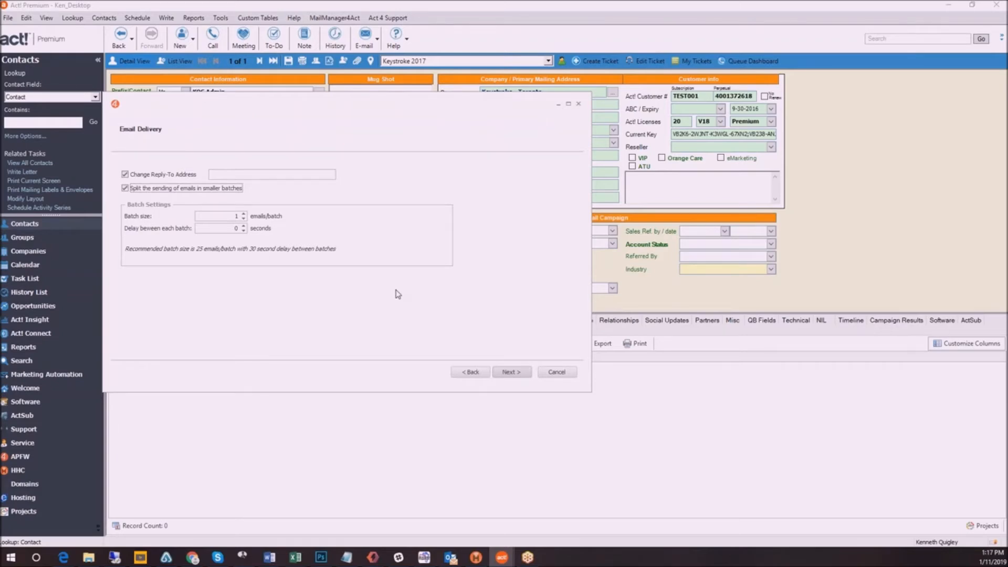
{"action": "left_click", "coordinate": [141, 190]}
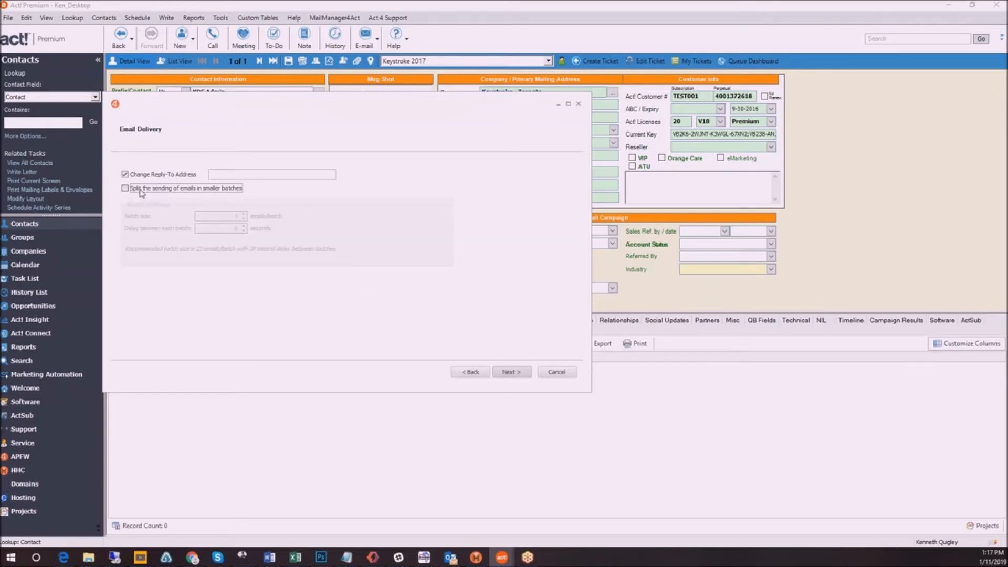
{"action": "left_click", "coordinate": [507, 375]}
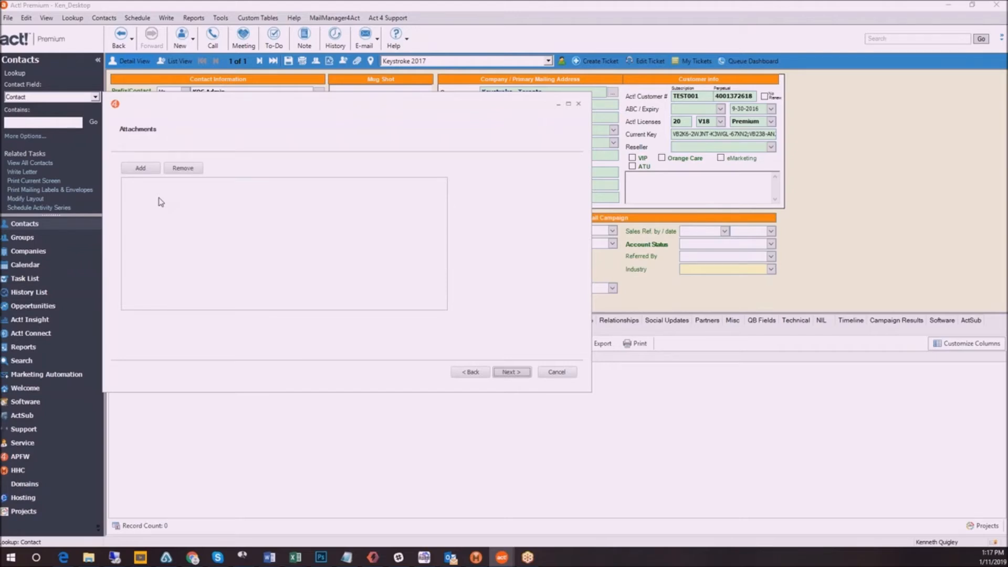
{"action": "left_click", "coordinate": [517, 376]}
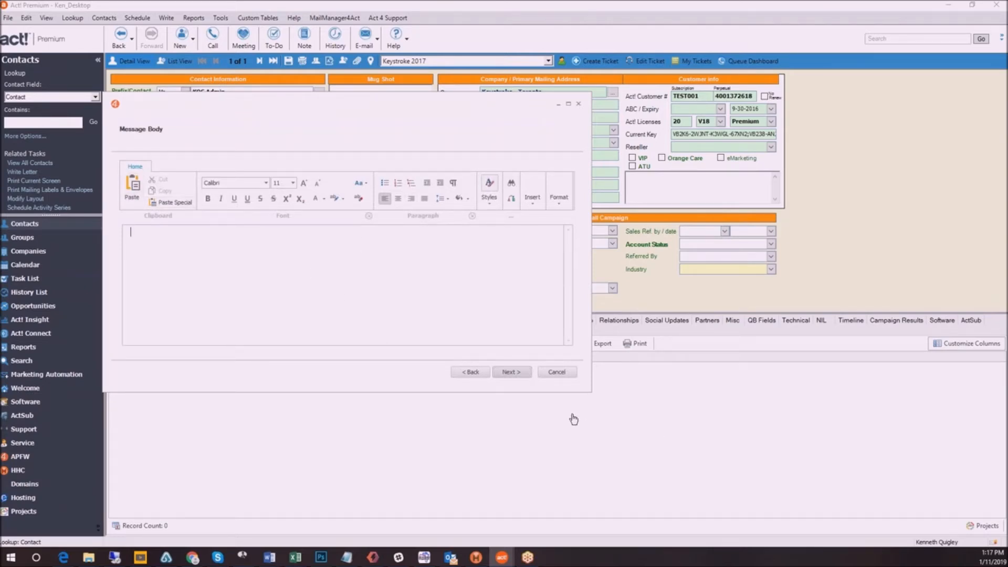
Enlarge the wizard, paste the copied Act4outlook feature list into the message body, and clear its formatting
{"action": "left_click_drag", "start_coordinate": [590, 391], "coordinate": [785, 506]}
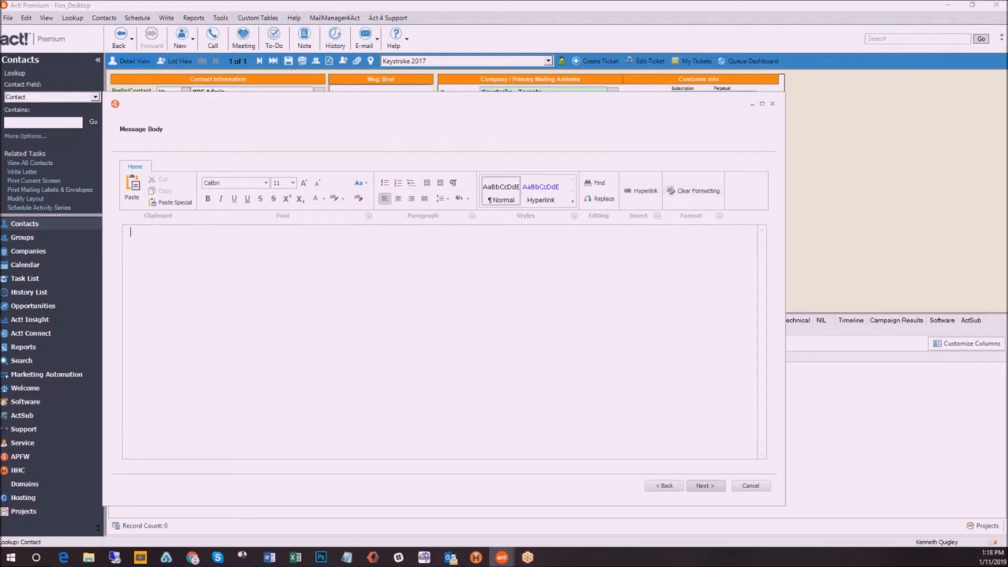
{"action": "key", "text": "alt+Tab"}
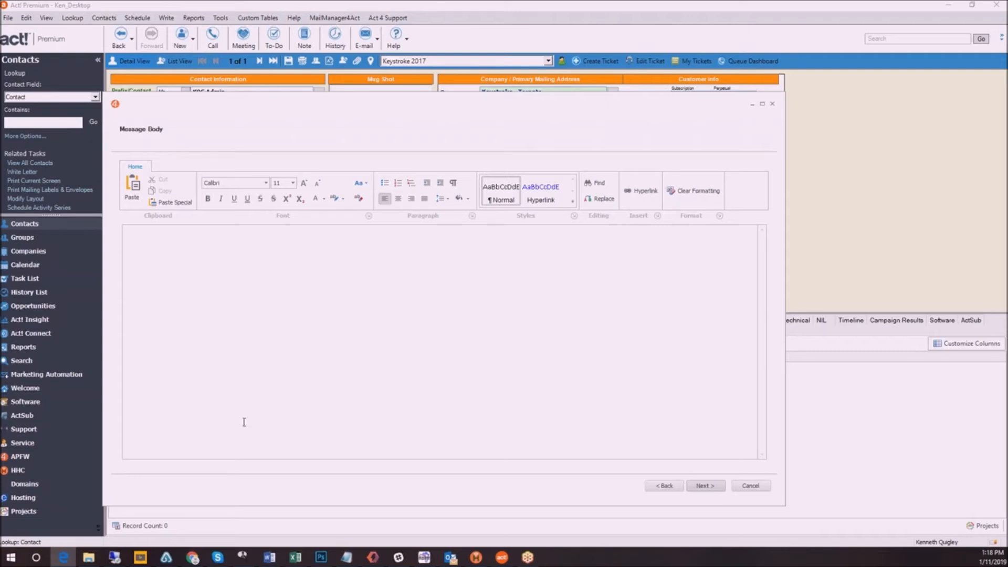
{"action": "key", "text": "alt+Tab"}
{"action": "type", "text": "Act4outlook - The most popular Act addon of all time with over 3000 copies sold - Dramatically enhances the Act!-Outlook integration with superior History recording, Contact lookups - Allows you to send one or more contacts or activities from Outlook to Act! in a single right-click \"Send-to-Act!\" command - Send Reminders to Act! as To Do's under My Contact - Allows email History attaching to Contacts, Companies, Groups, or Opportunities - One perpetual Act4outlook license included with each MailManager or MailManager Lite subscription"}
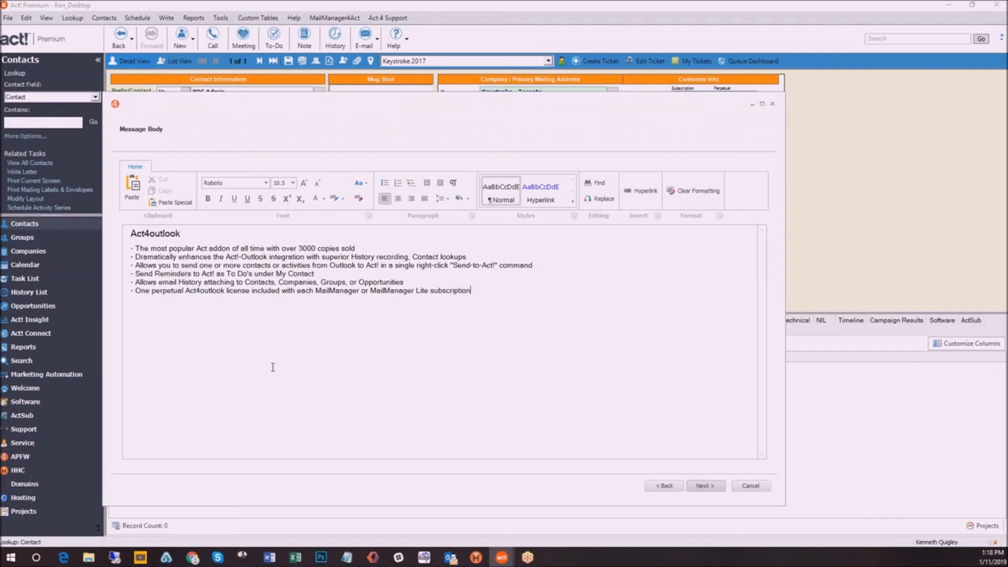
{"action": "left_click_drag", "start_coordinate": [479, 293], "coordinate": [100, 227]}
{"action": "left_click", "coordinate": [698, 191]}
{"action": "left_click", "coordinate": [545, 316]}
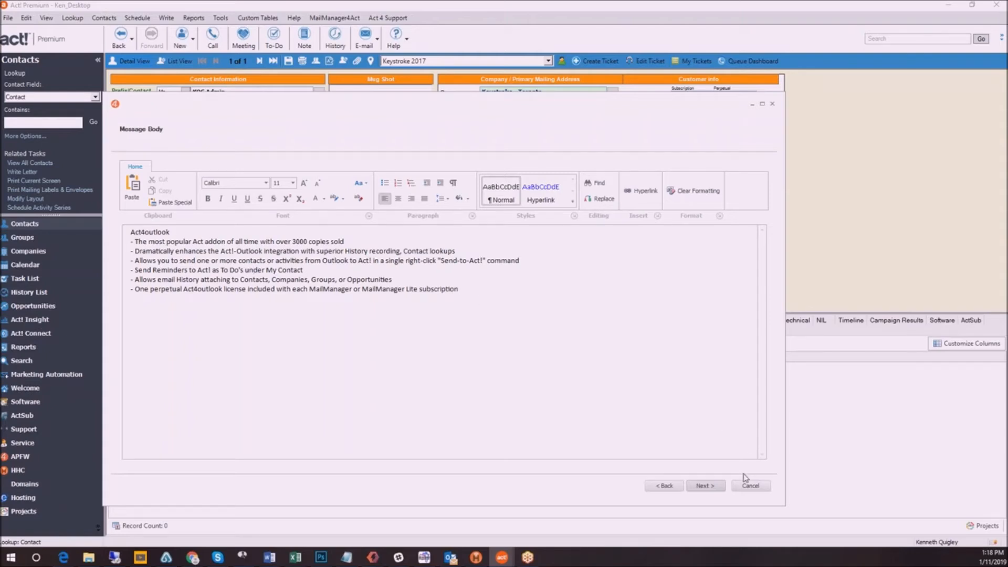
Make the "Act4outlook" heading bold and larger, and italicize the first feature line about the most popular Act addon
{"action": "double_click", "coordinate": [169, 232]}
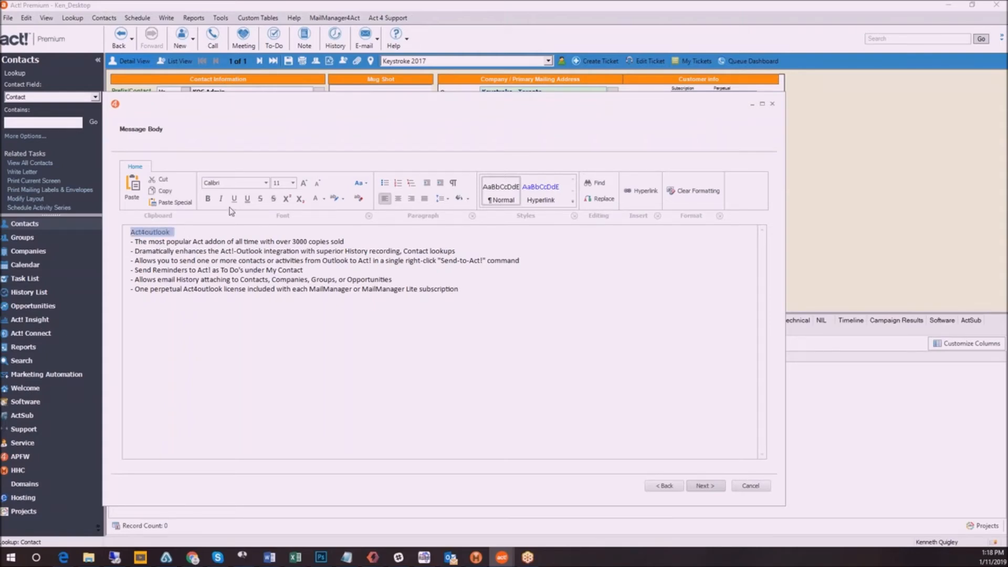
{"action": "left_click", "coordinate": [208, 199]}
{"action": "left_click", "coordinate": [293, 184]}
{"action": "left_click", "coordinate": [279, 242]}
{"action": "left_click", "coordinate": [250, 267]}
{"action": "left_click_drag", "start_coordinate": [345, 247], "coordinate": [138, 248]}
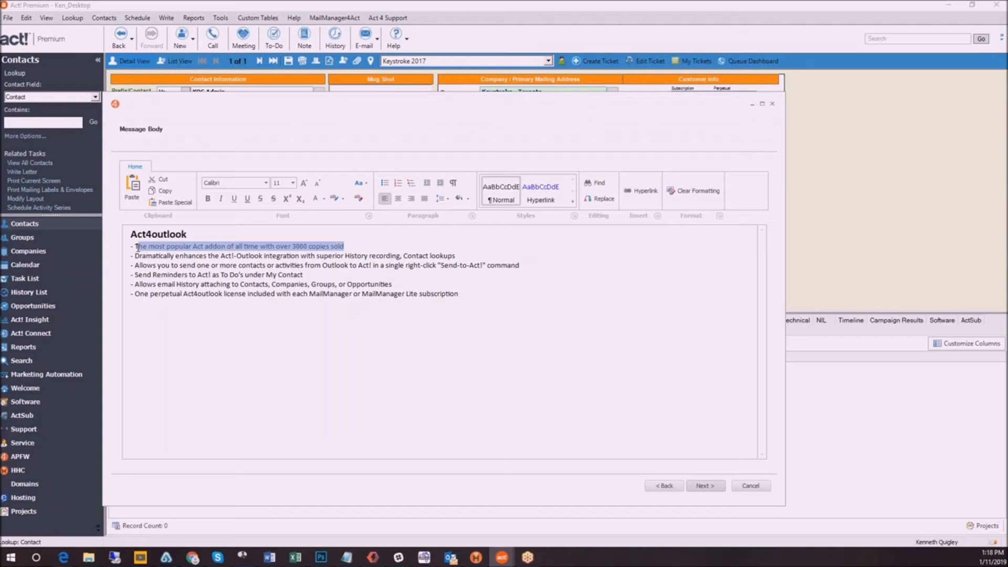
{"action": "left_click", "coordinate": [220, 199]}
{"action": "left_click", "coordinate": [404, 294]}
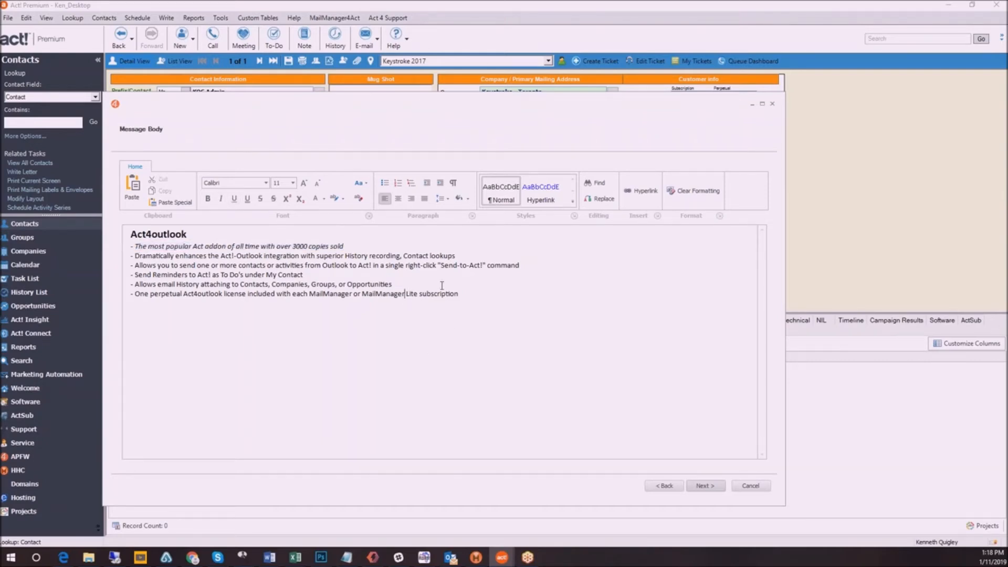
Turn on history recording with the type "Subject and details" and the details "This is for demo purposes"
{"action": "left_click", "coordinate": [704, 486]}
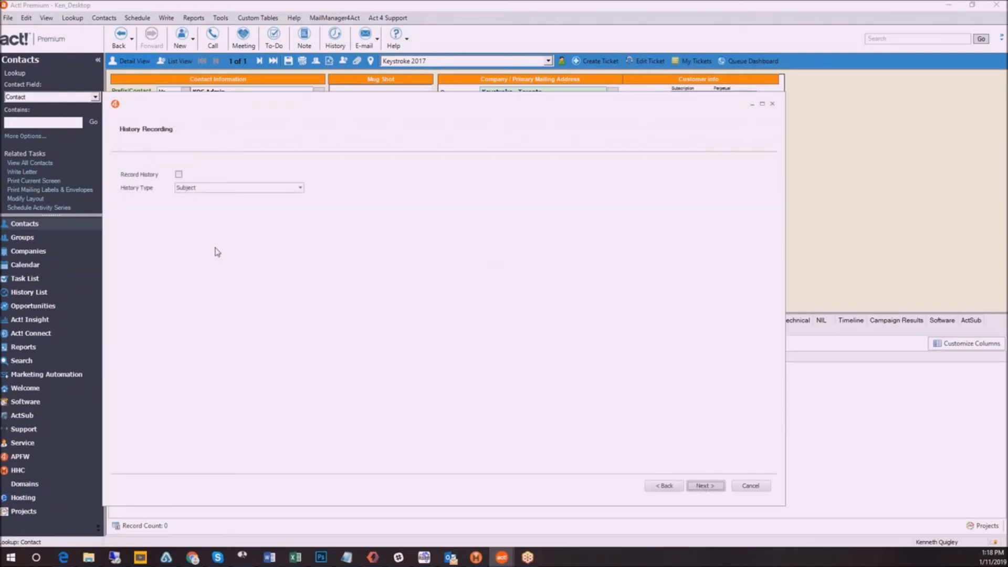
{"action": "left_click", "coordinate": [178, 174]}
{"action": "left_click", "coordinate": [300, 189]}
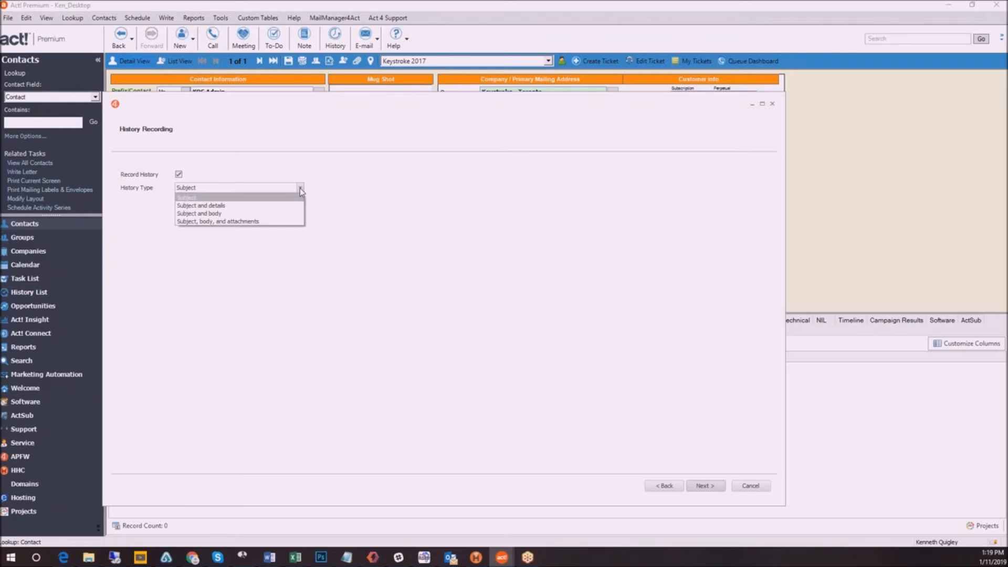
{"action": "left_click", "coordinate": [244, 207]}
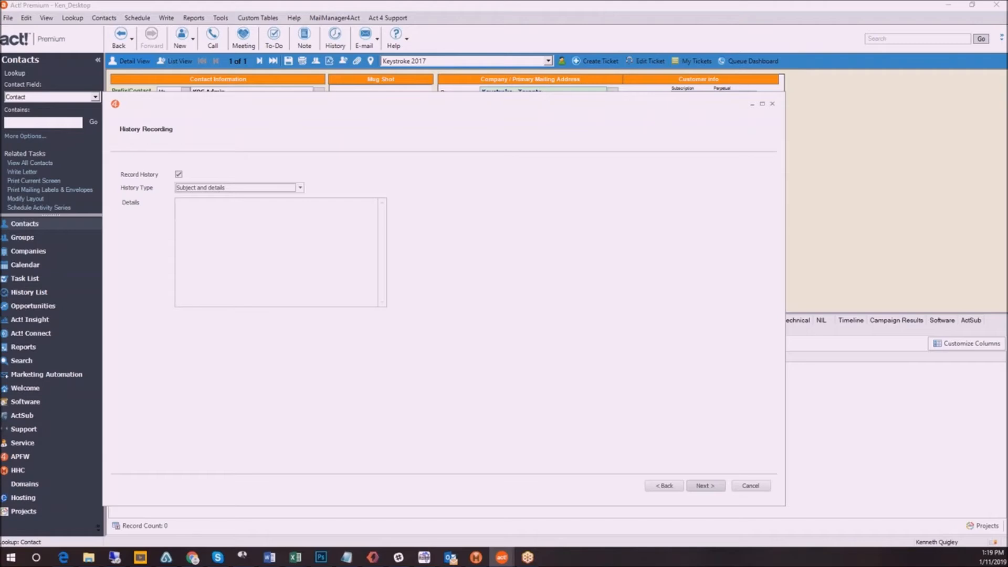
{"action": "left_click", "coordinate": [235, 283]}
{"action": "type", "text": "This is for demo pur"}
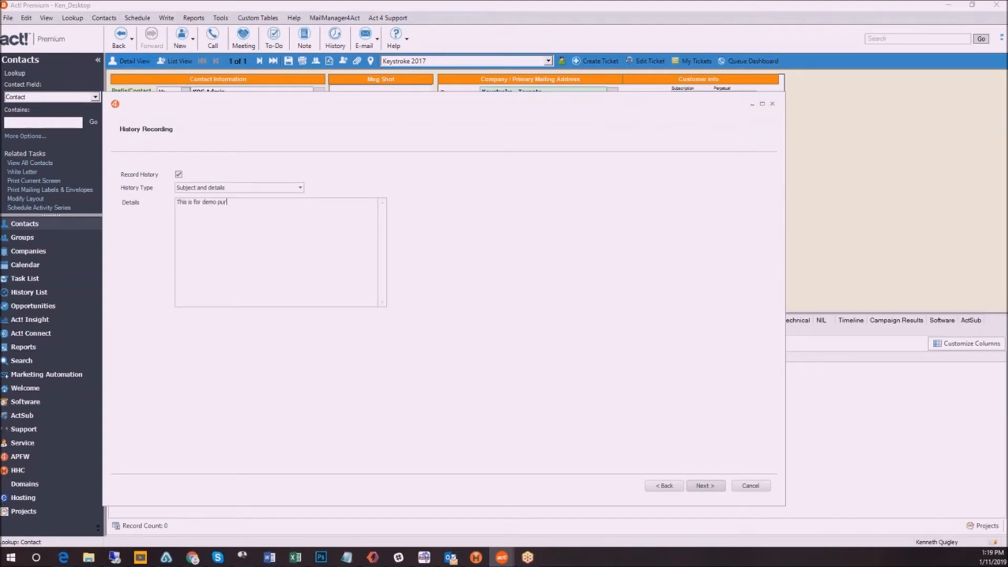
{"action": "type", "text": "poses"}
Run the email merge and finish the wizard
{"action": "left_click", "coordinate": [710, 488]}
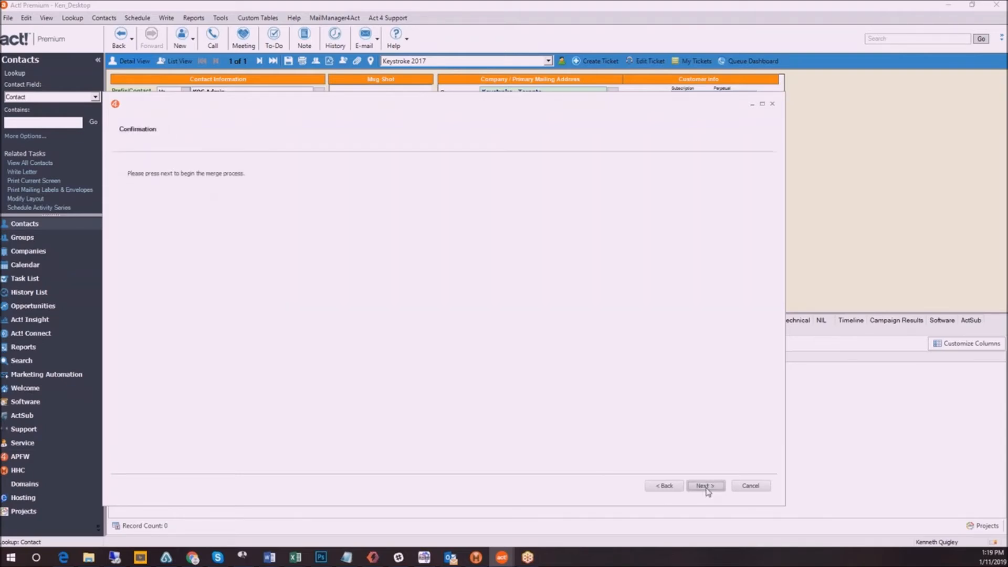
{"action": "left_click", "coordinate": [723, 485]}
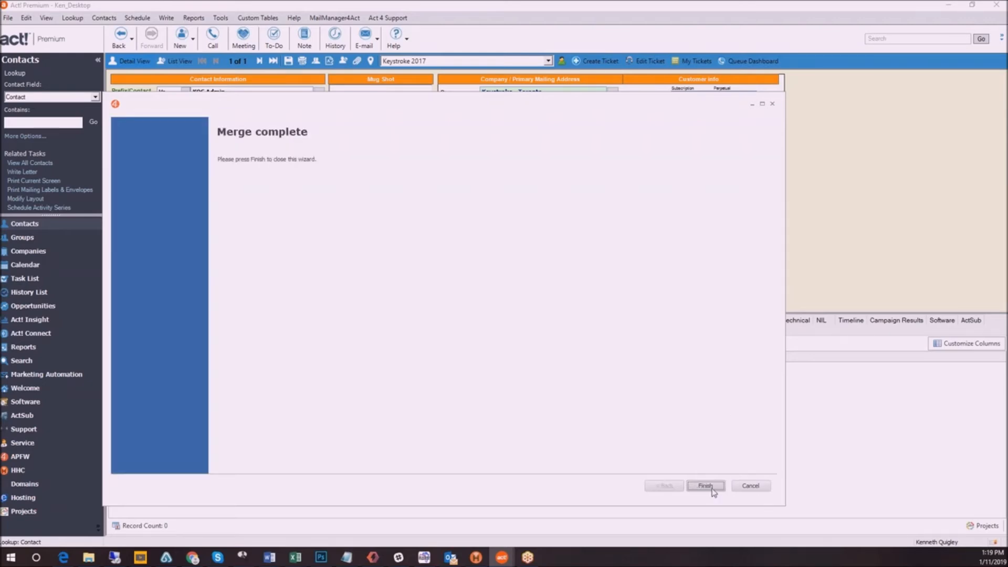
{"action": "left_click", "coordinate": [710, 489]}
{"action": "mouse_move", "coordinate": [450, 557]}
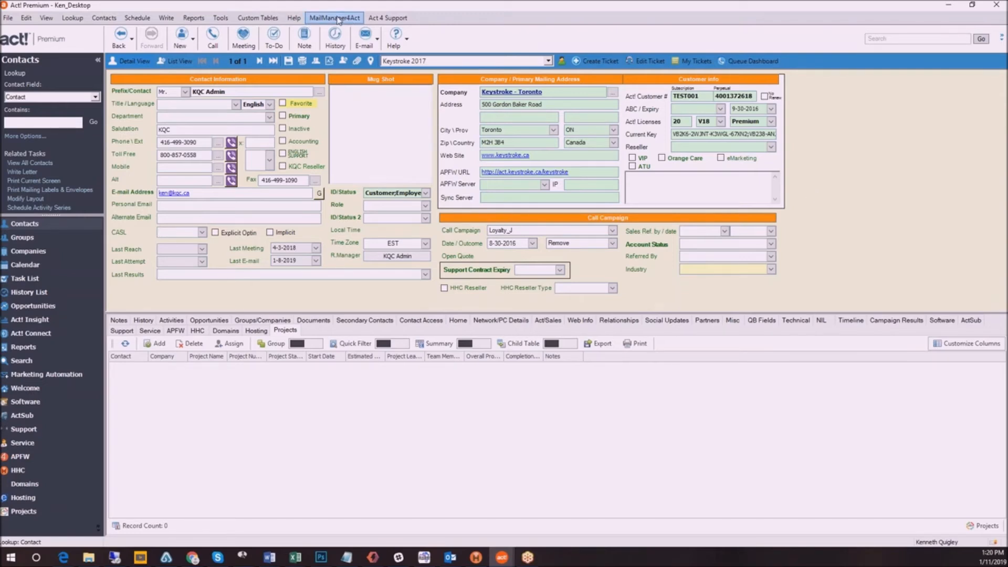
Open MailManager4Act's opt-in management email for sending consent requests to the lookup
{"action": "left_click", "coordinate": [340, 19]}
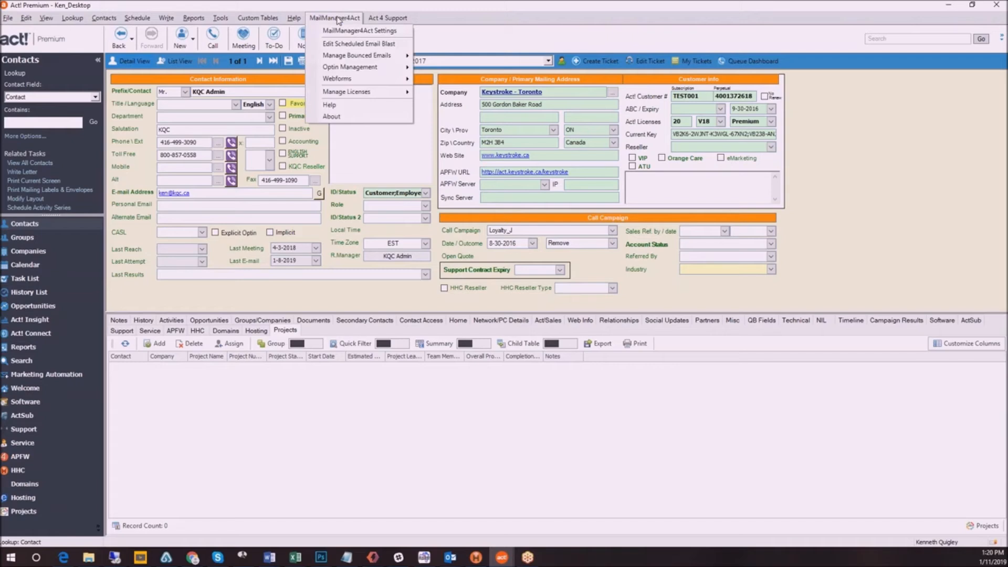
{"action": "mouse_move", "coordinate": [351, 66]}
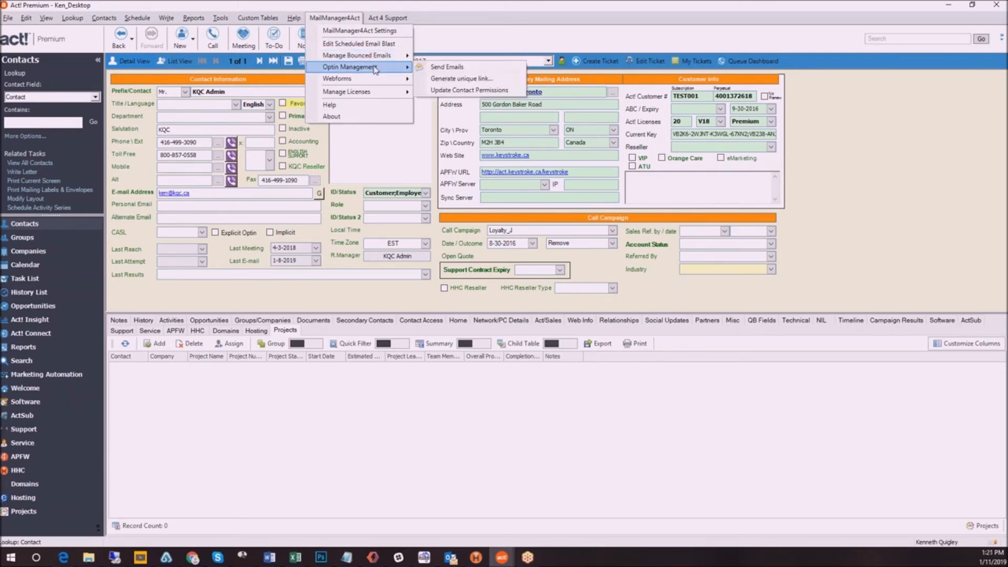
{"action": "left_click", "coordinate": [452, 67]}
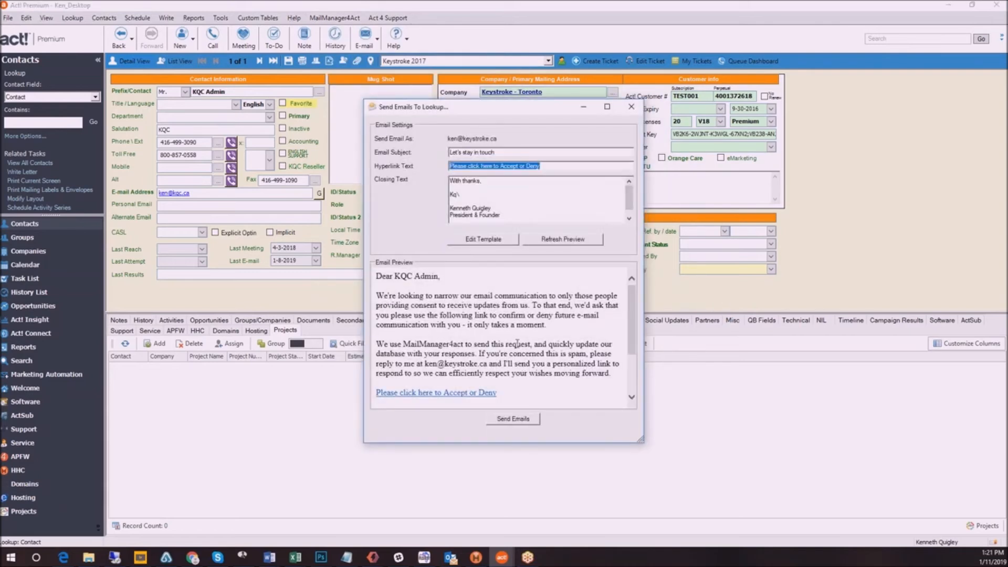
Review the "Let's stay in touch" opt-in request and send it to the current contact only
{"action": "left_click", "coordinate": [439, 312]}
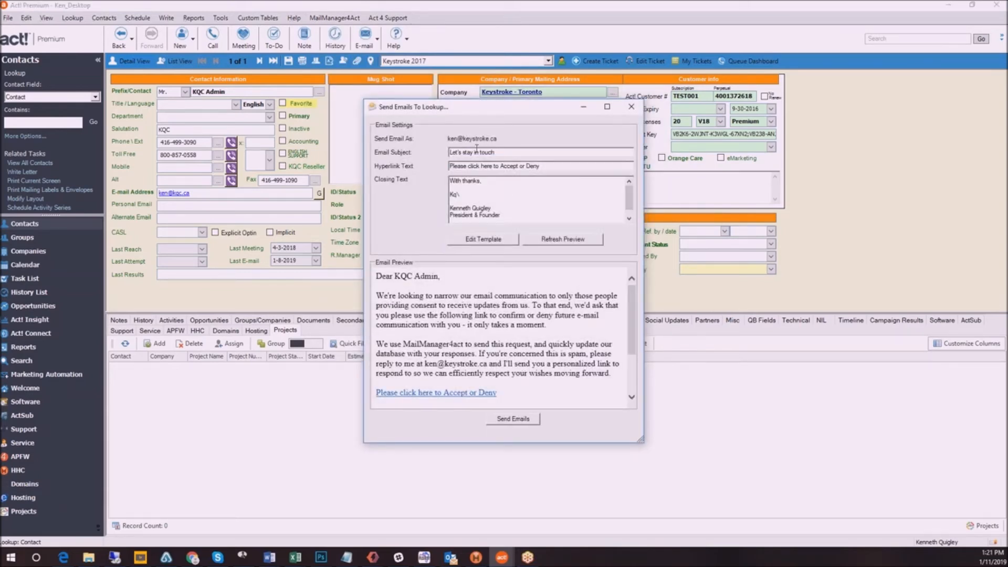
{"action": "left_click", "coordinate": [502, 152]}
{"action": "scroll", "coordinate": [462, 359], "scroll_direction": "down", "scroll_amount": 3}
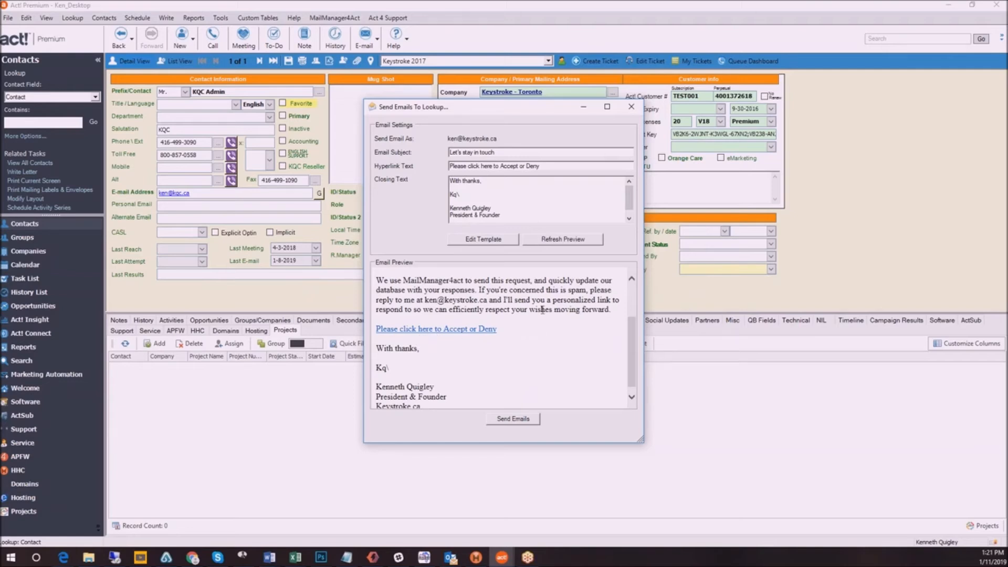
{"action": "left_click", "coordinate": [513, 424]}
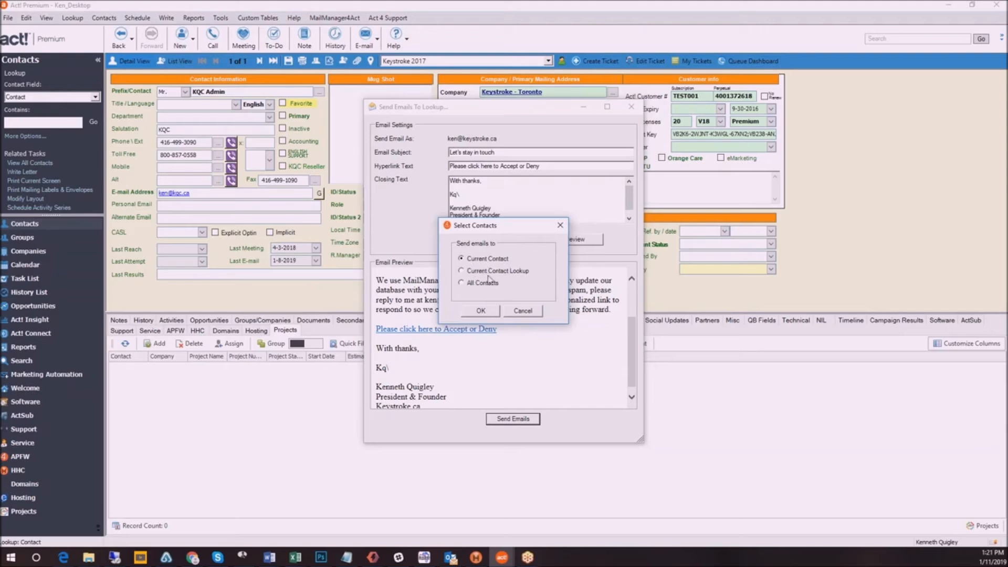
{"action": "left_click", "coordinate": [481, 312]}
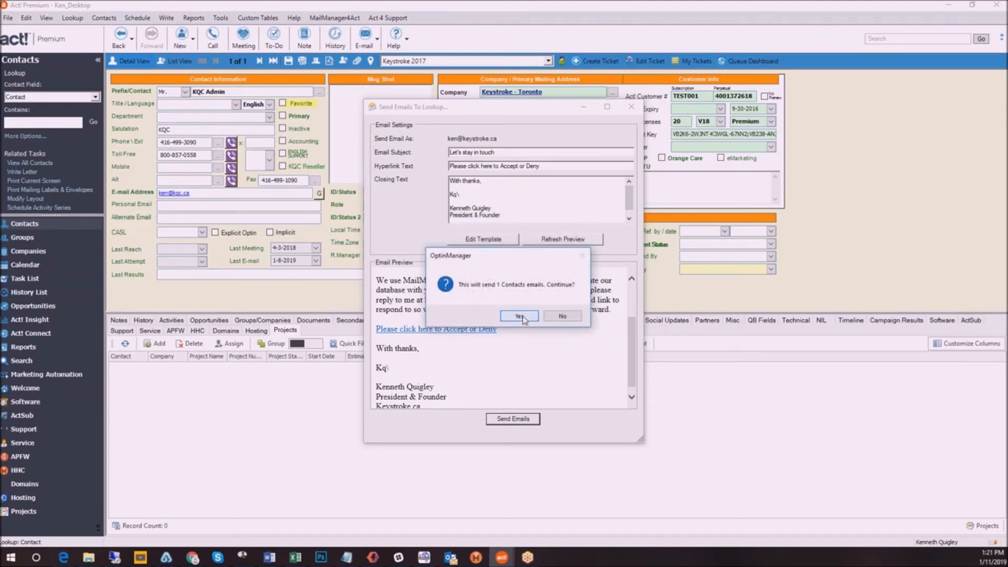
{"action": "left_click", "coordinate": [519, 317]}
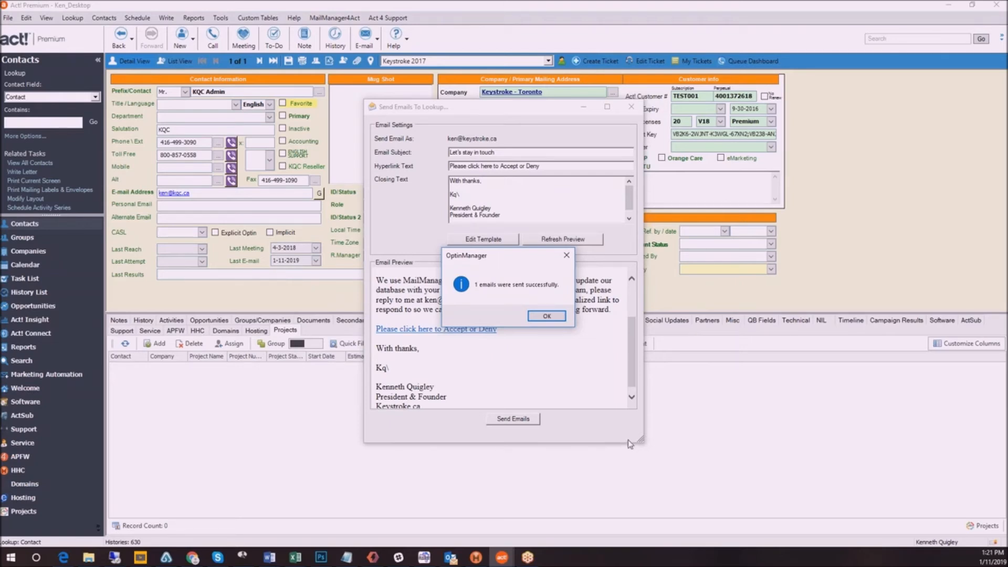
{"action": "left_click", "coordinate": [544, 318]}
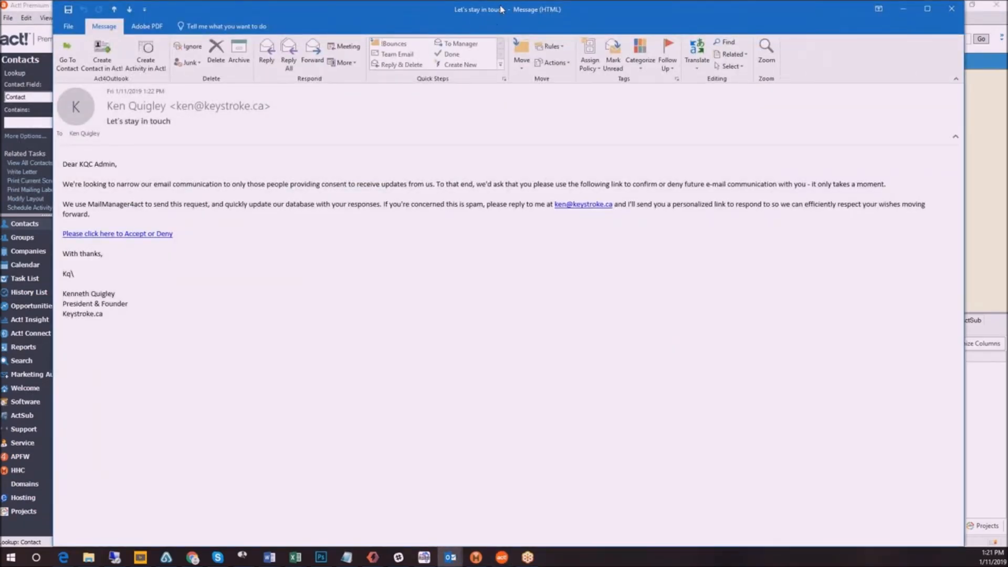
Switch to the received "Let's stay in touch" email, follow its Accept or Deny link, and opt in on the web page
{"action": "left_click_drag", "start_coordinate": [498, 8], "coordinate": [454, 35]}
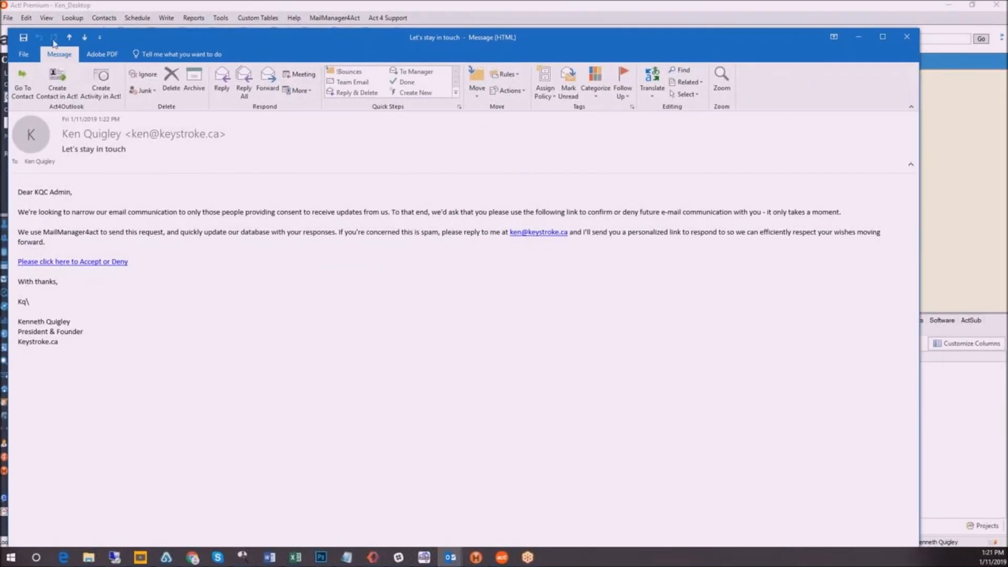
{"action": "left_click_drag", "start_coordinate": [9, 28], "coordinate": [161, 89]}
{"action": "left_click_drag", "start_coordinate": [418, 97], "coordinate": [344, 77]}
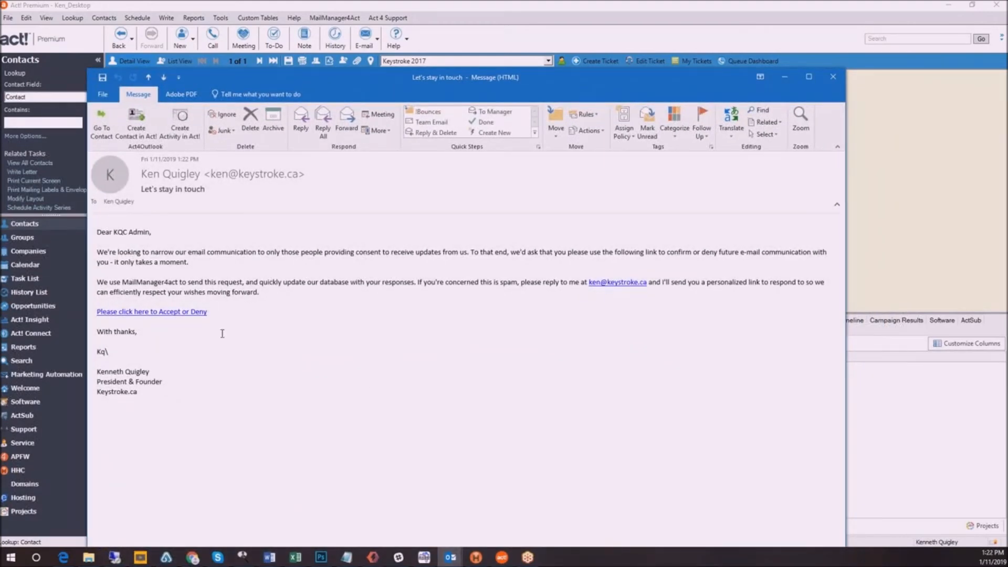
{"action": "left_click", "coordinate": [158, 314]}
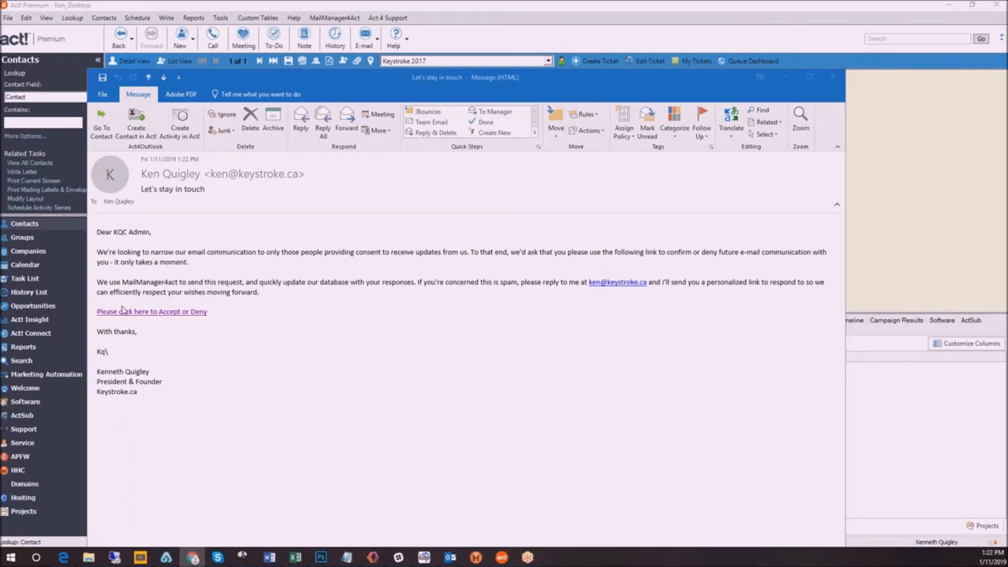
{"action": "left_click_drag", "start_coordinate": [18, 62], "coordinate": [641, 44]}
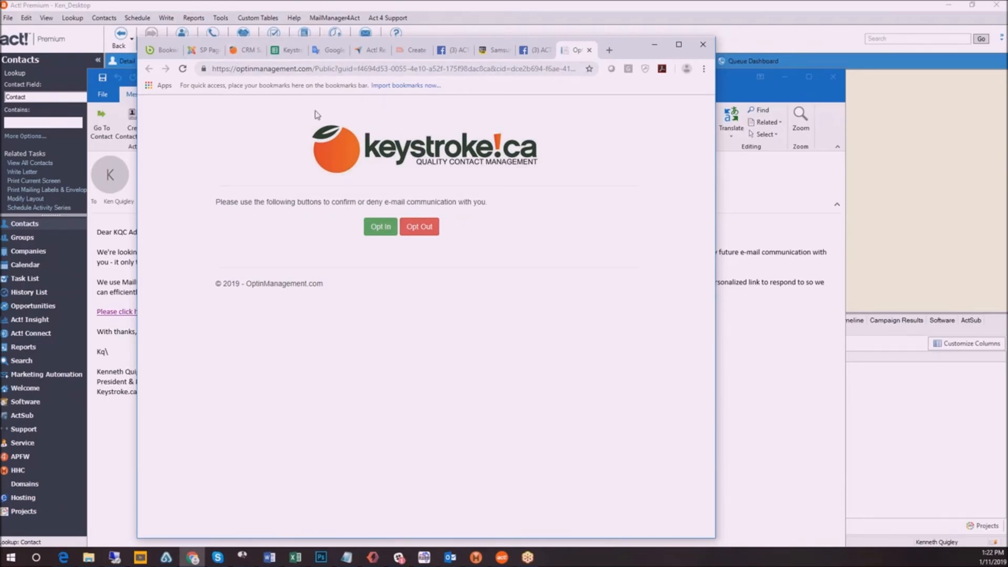
{"action": "left_click", "coordinate": [380, 228]}
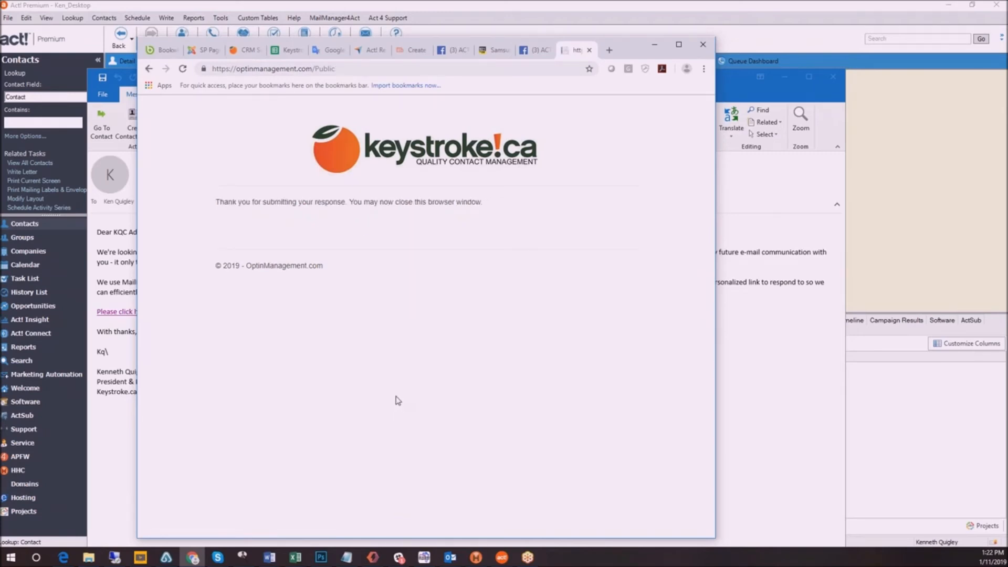
{"action": "left_click_drag", "start_coordinate": [633, 41], "coordinate": [0, 66]}
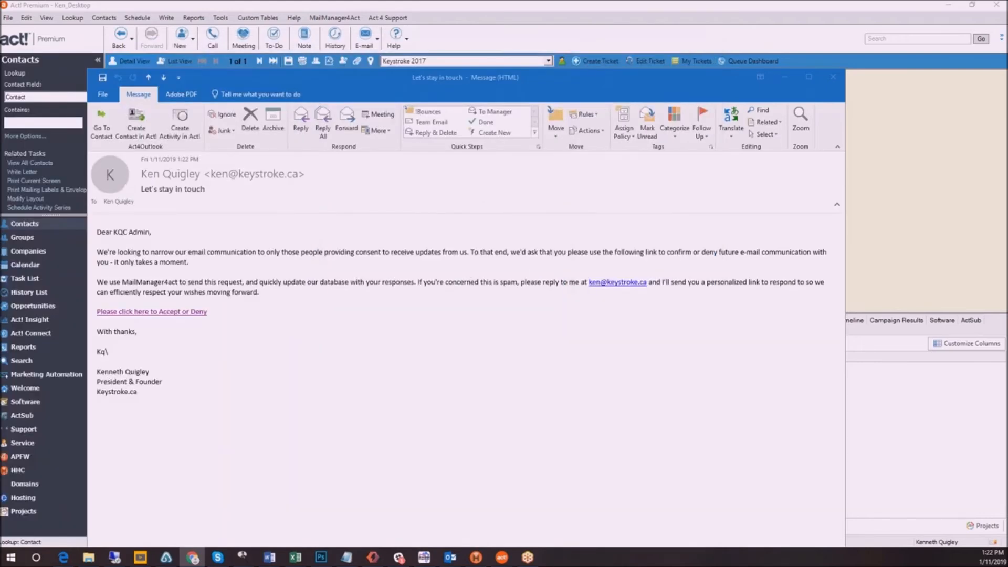
{"action": "left_click", "coordinate": [785, 78]}
Update the contact permissions in Act! from the opt-in responses
{"action": "left_click", "coordinate": [329, 19]}
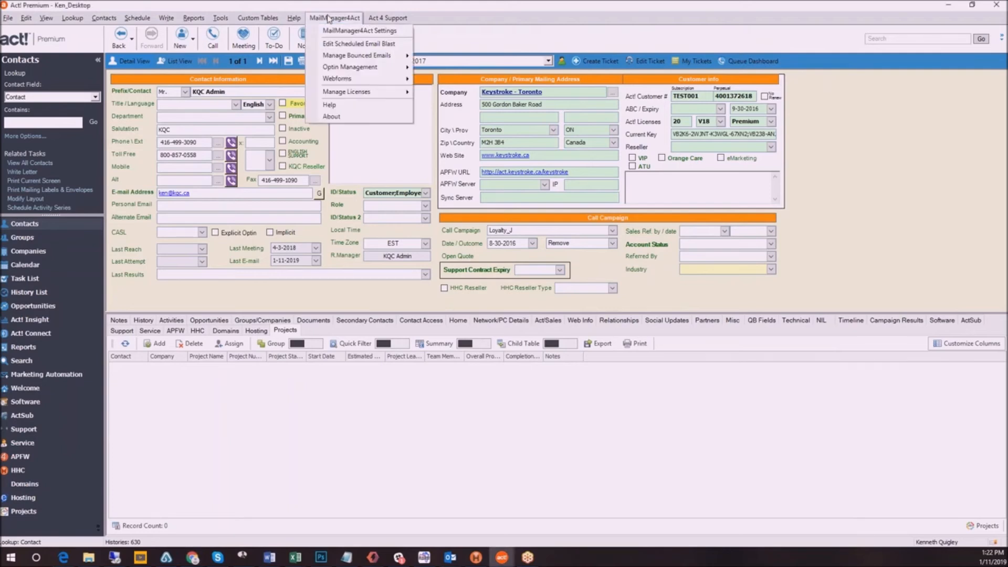
{"action": "mouse_move", "coordinate": [367, 68]}
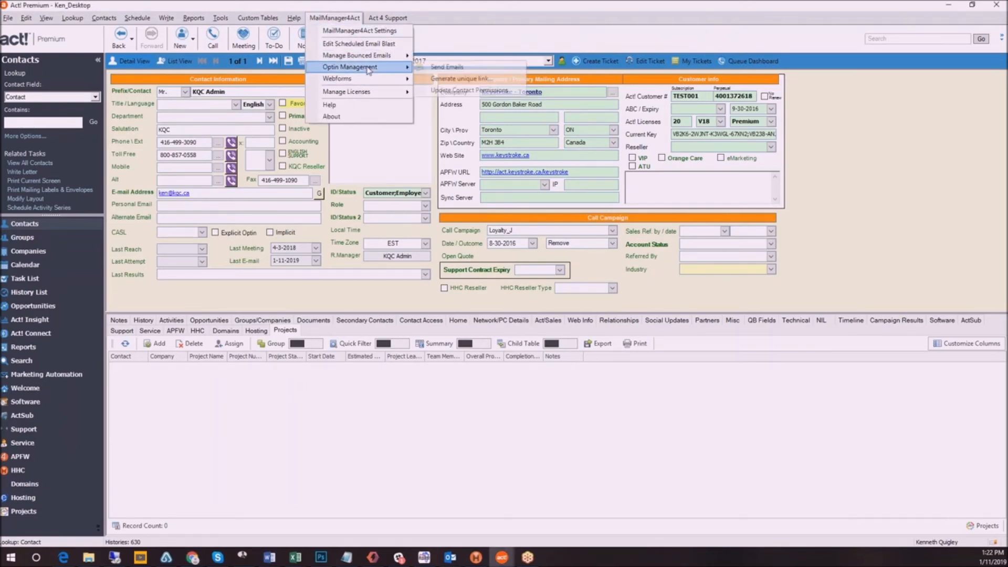
{"action": "left_click", "coordinate": [491, 91]}
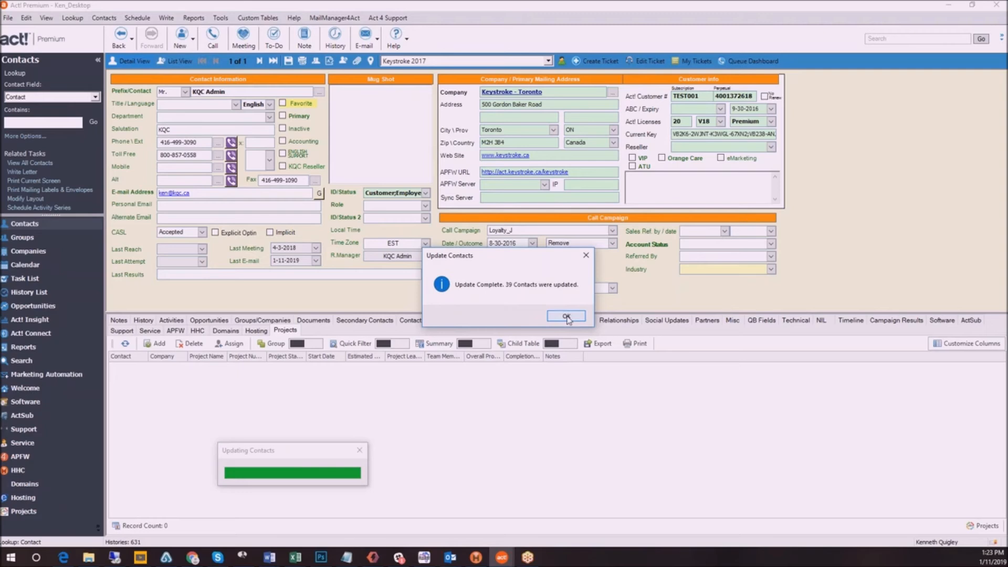
{"action": "left_click", "coordinate": [566, 317]}
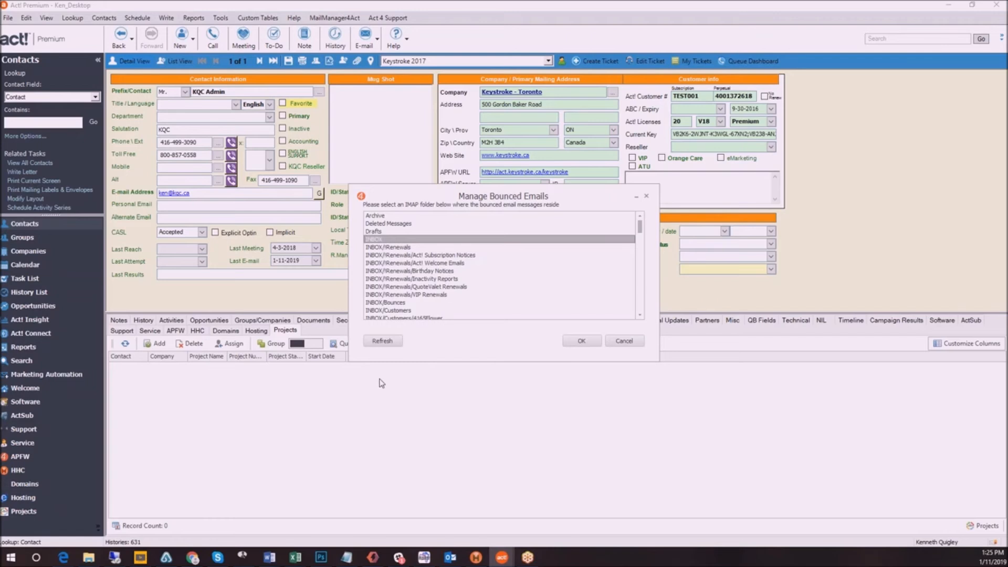
Dismiss the bounced-email folder selection and look up two contacts by their email addresses, entered one per line
{"action": "left_click", "coordinate": [625, 341]}
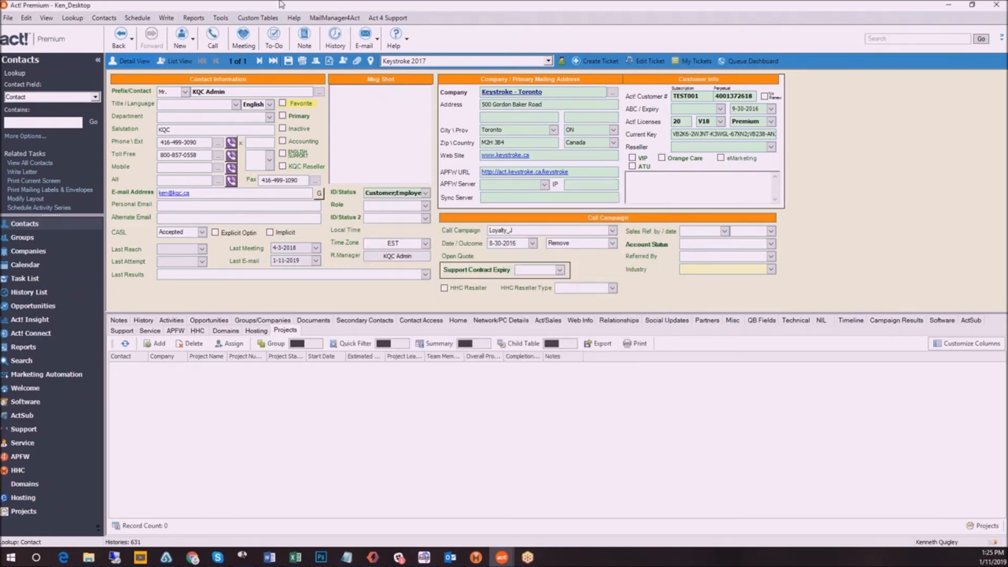
{"action": "left_click", "coordinate": [327, 19]}
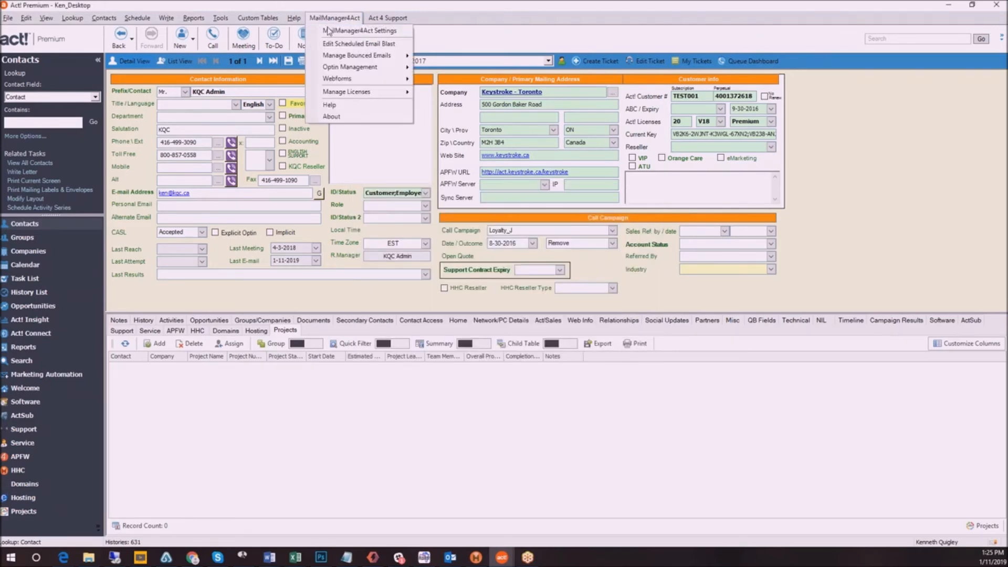
{"action": "mouse_move", "coordinate": [368, 55]}
{"action": "left_click", "coordinate": [474, 68]}
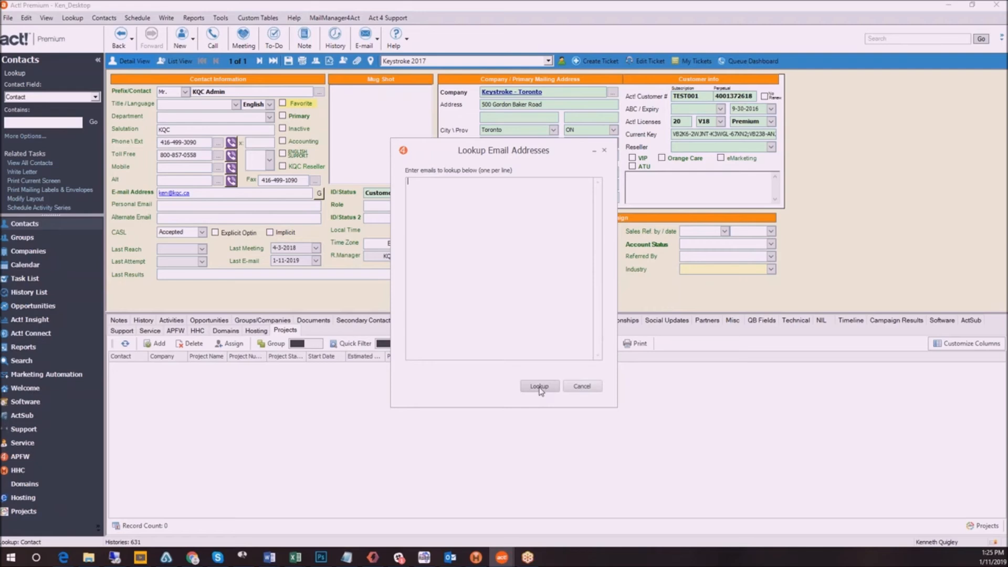
{"action": "key", "text": "Return"}
{"action": "left_click", "coordinate": [542, 388]}
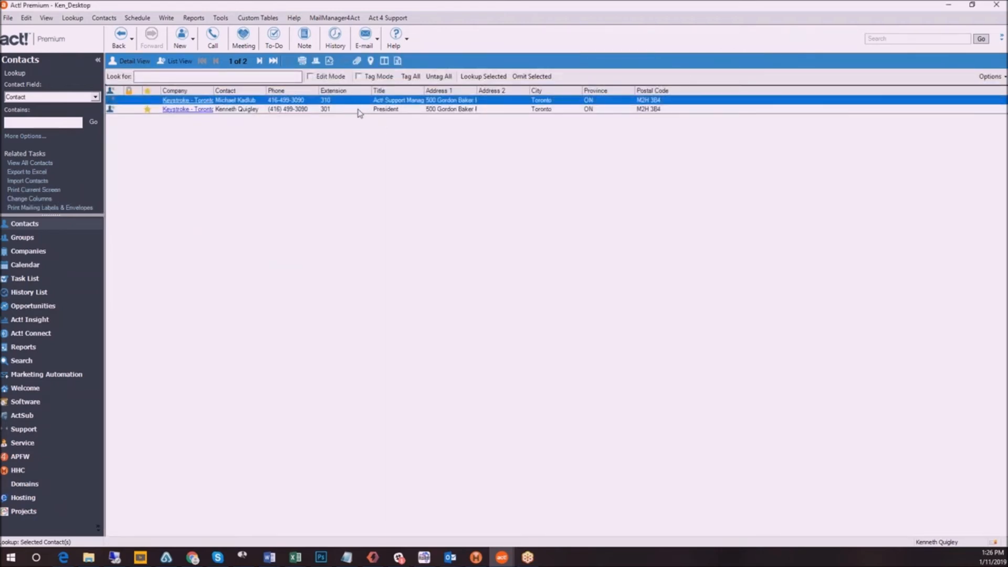
Check which values the Contact Permission field offers in Replace Data without applying a replacement
{"action": "left_click", "coordinate": [26, 18]}
{"action": "left_click", "coordinate": [55, 104]}
{"action": "left_click", "coordinate": [496, 275]}
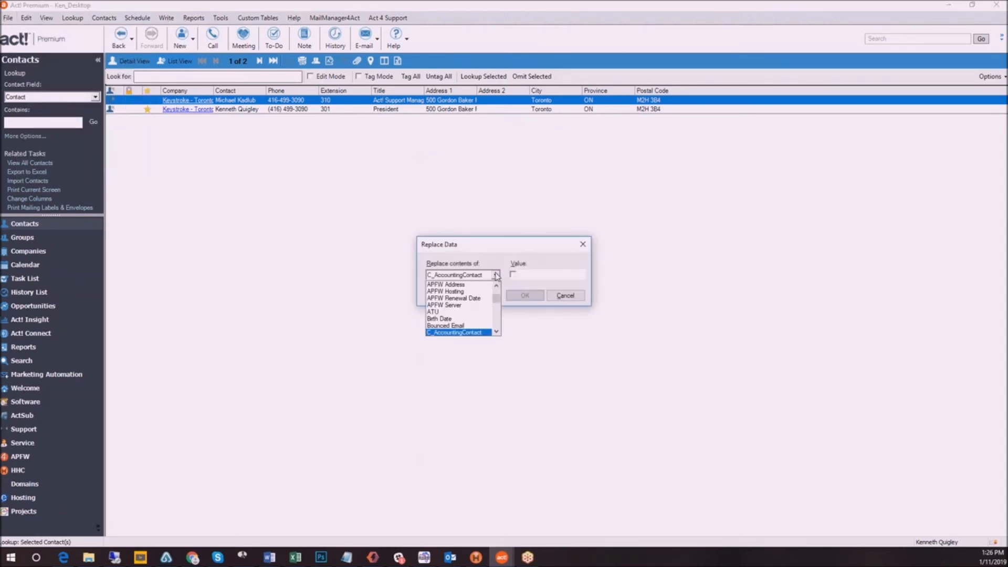
{"action": "left_click_drag", "start_coordinate": [497, 332], "coordinate": [497, 335]}
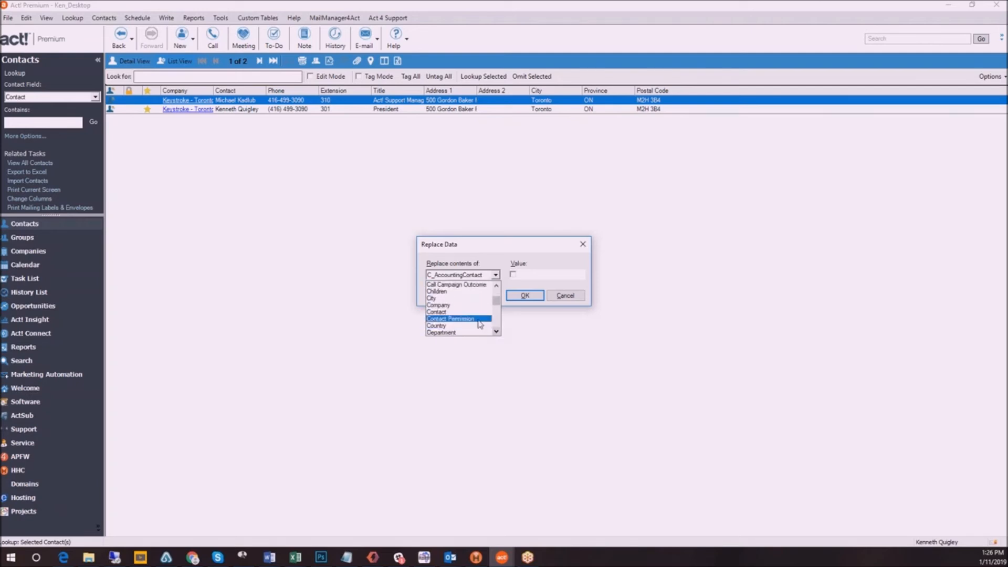
{"action": "left_click", "coordinate": [450, 319]}
{"action": "left_click", "coordinate": [578, 276]}
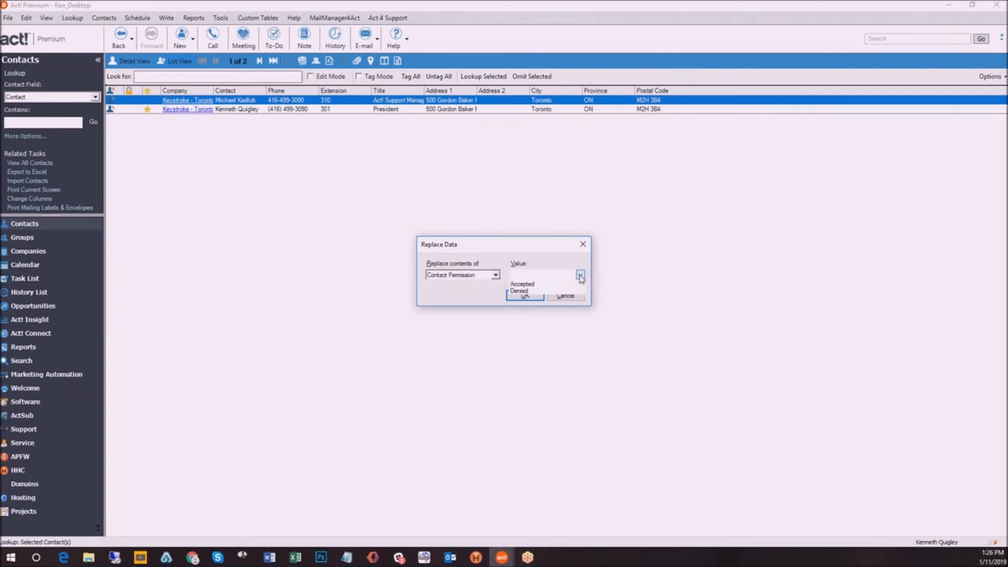
{"action": "left_click", "coordinate": [535, 254]}
{"action": "left_click", "coordinate": [557, 295]}
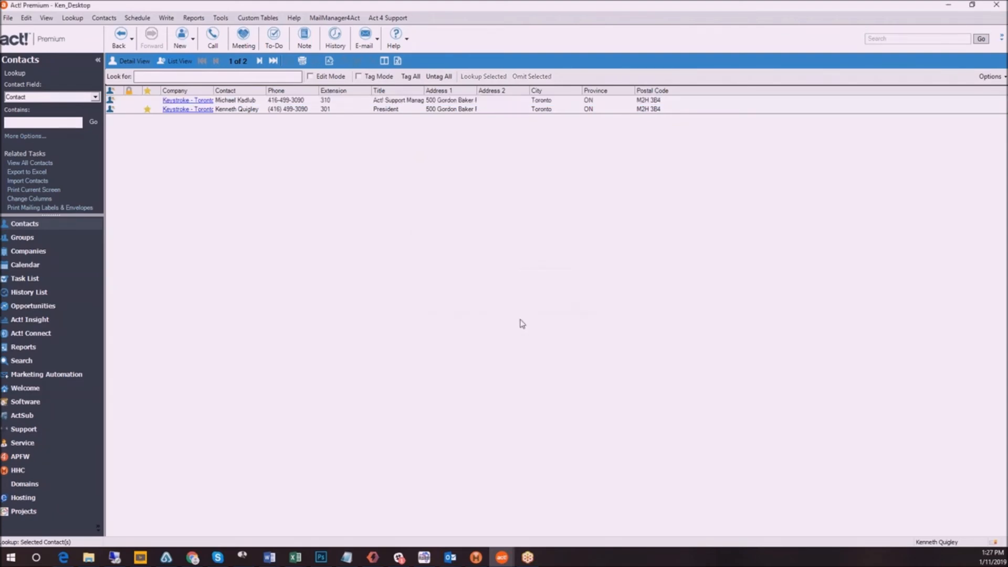
{"action": "left_click", "coordinate": [336, 19]}
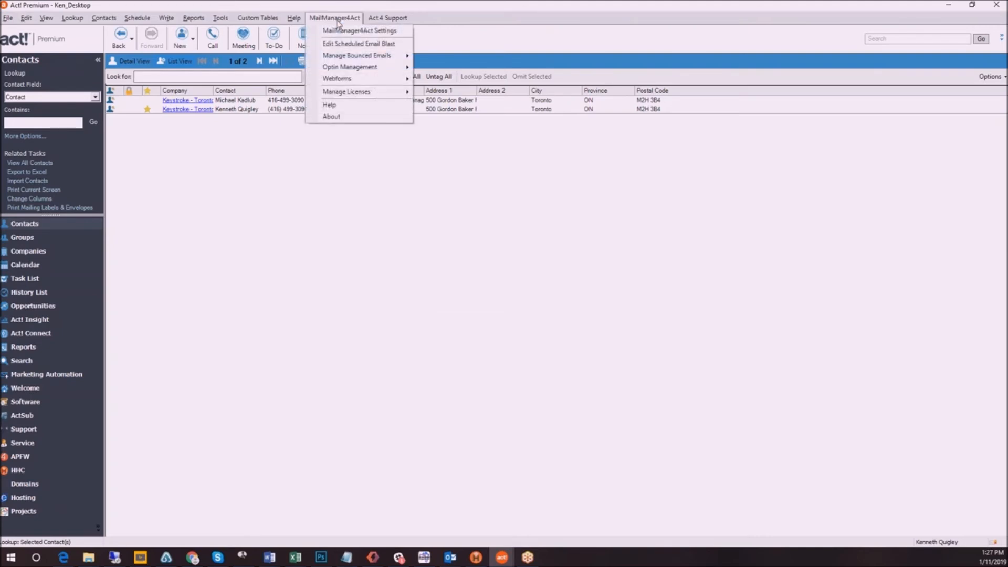
{"action": "mouse_move", "coordinate": [350, 57]}
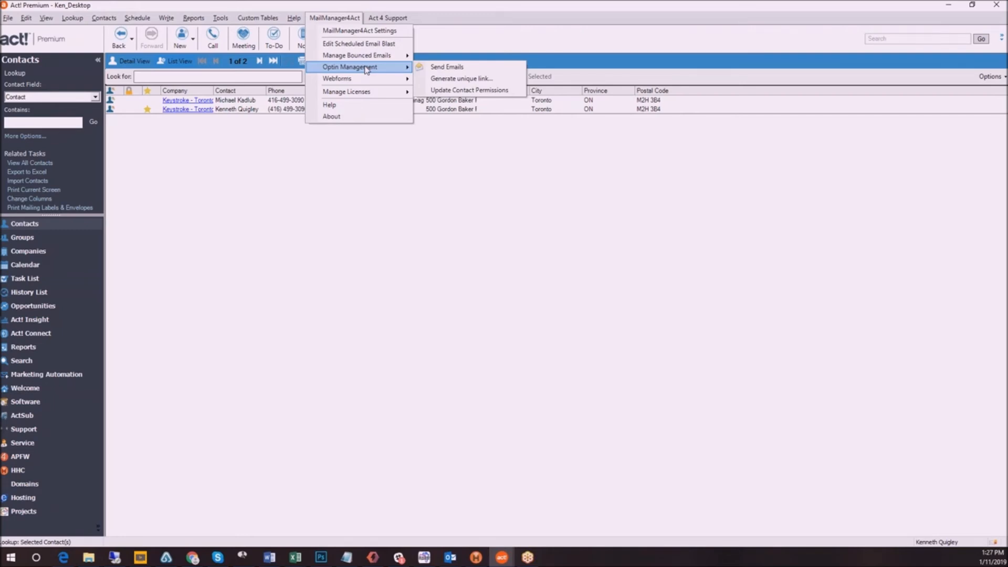
{"action": "left_click", "coordinate": [512, 14]}
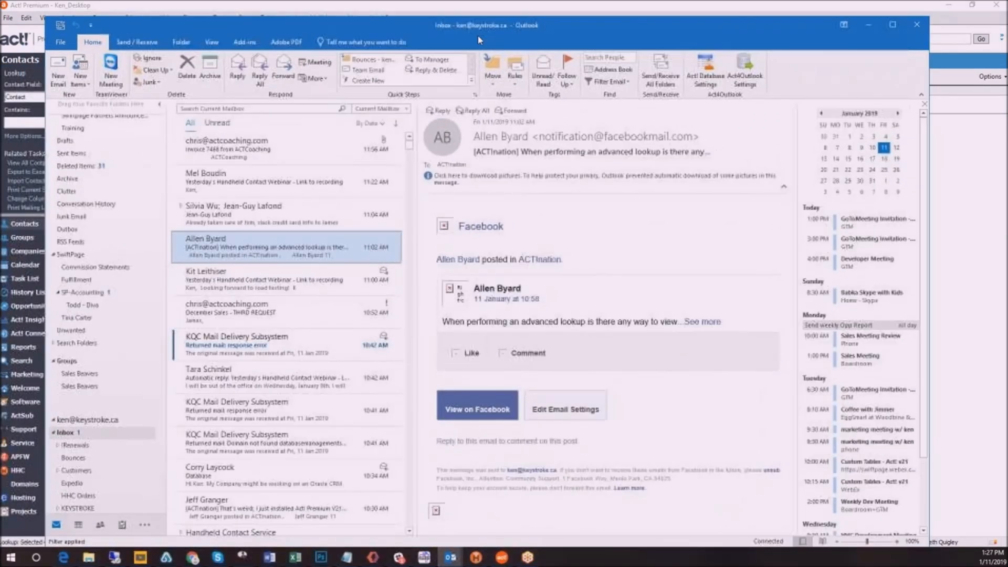
From Outlook, go to the Act! contact for the 11:22 AM Handheld Contact webinar email's sender and open the starred match's detail record
{"action": "left_click_drag", "start_coordinate": [477, 34], "coordinate": [441, 58]}
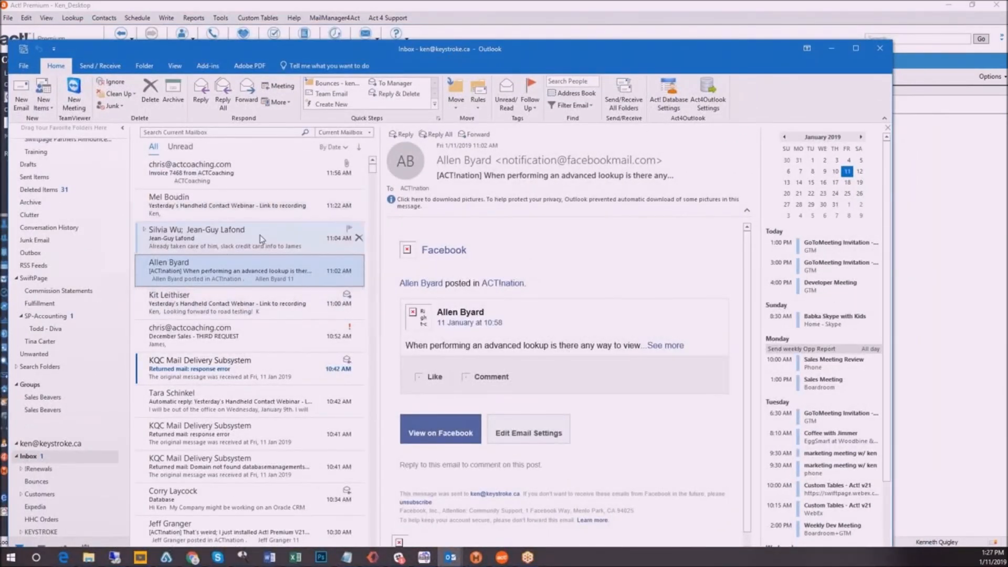
{"action": "left_click", "coordinate": [250, 211]}
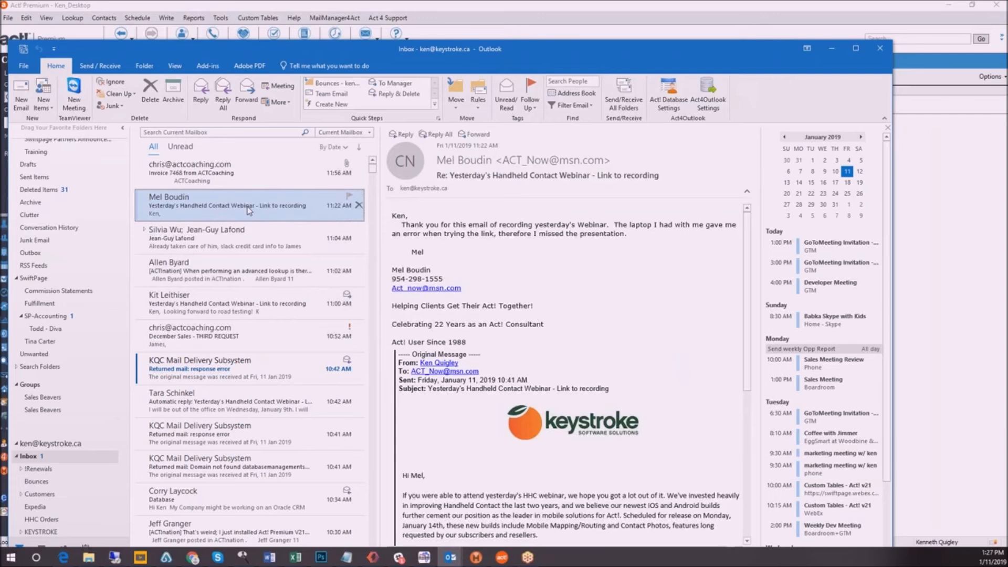
{"action": "right_click", "coordinate": [250, 211]}
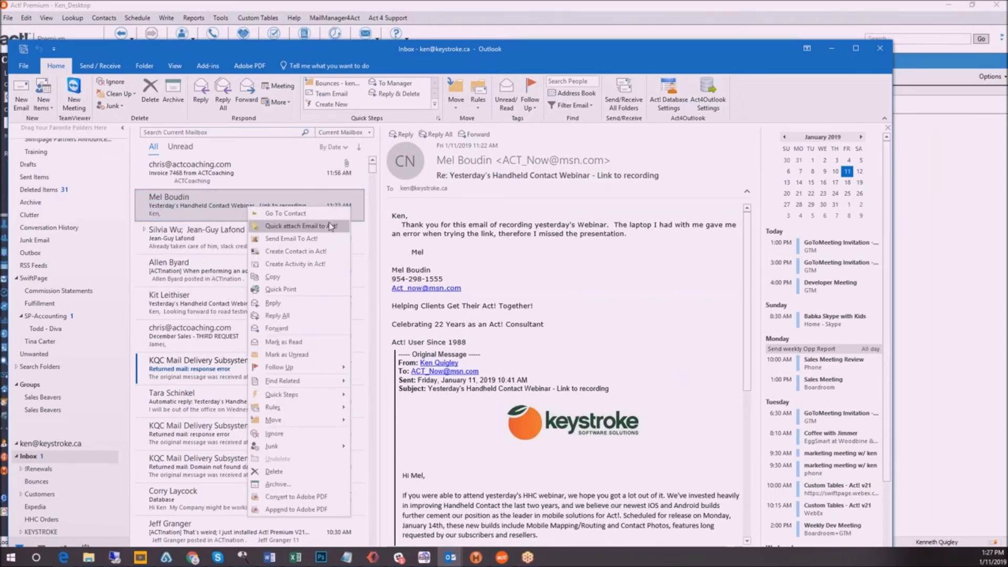
{"action": "left_click", "coordinate": [298, 216]}
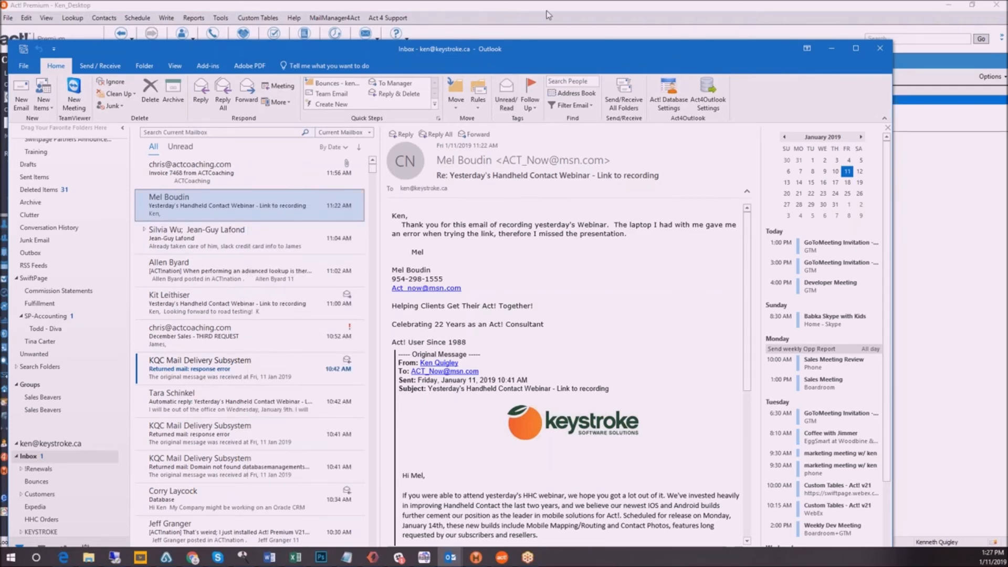
{"action": "left_click", "coordinate": [548, 17]}
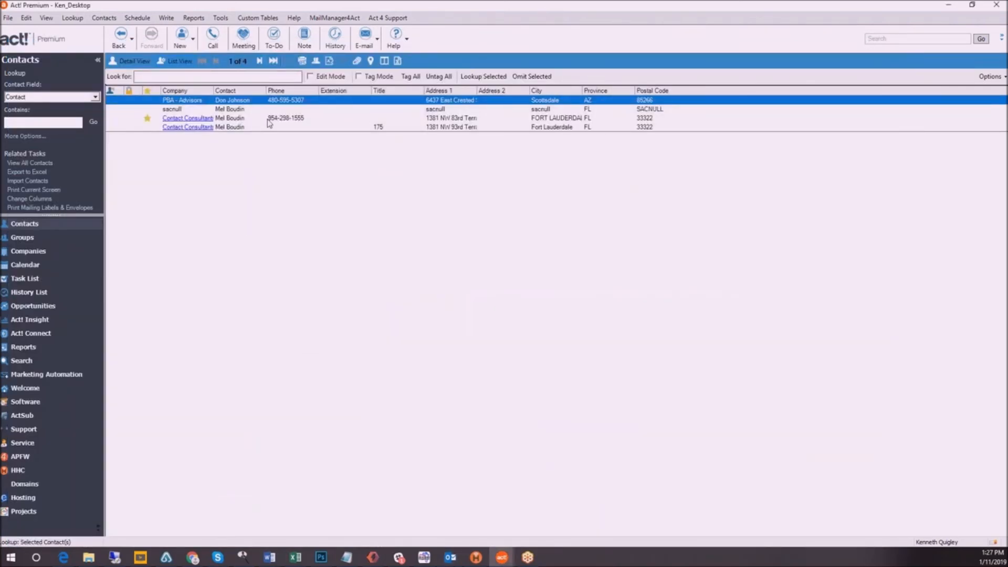
{"action": "left_click", "coordinate": [246, 118]}
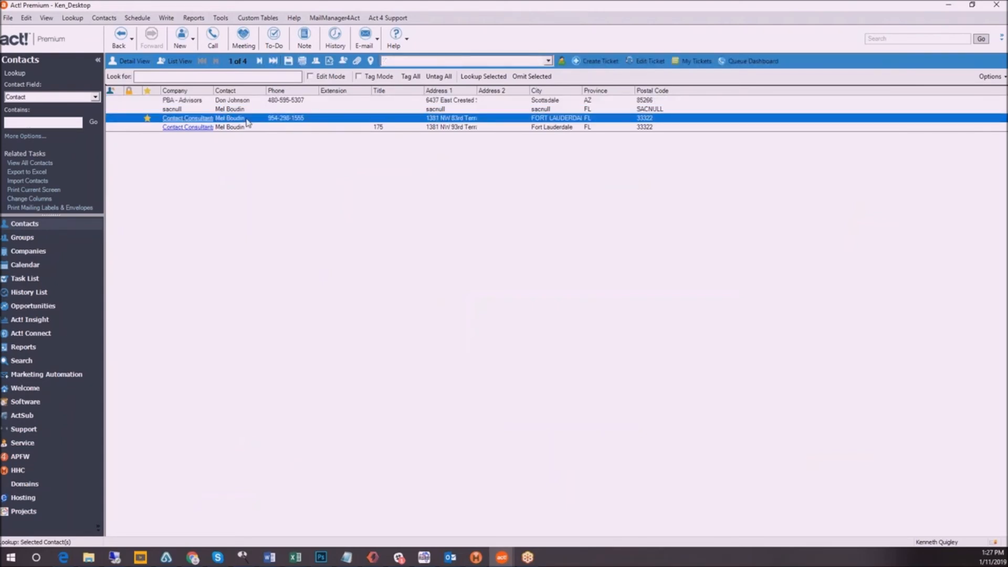
{"action": "double_click", "coordinate": [247, 120]}
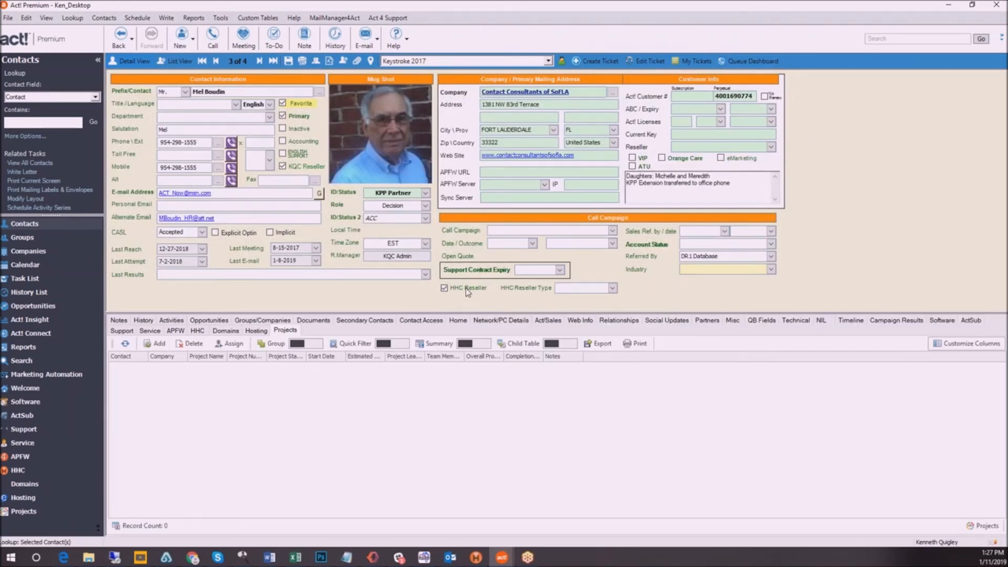
Generate the unique opt-in link for the current contact and dismiss the notice
{"action": "left_click", "coordinate": [317, 18]}
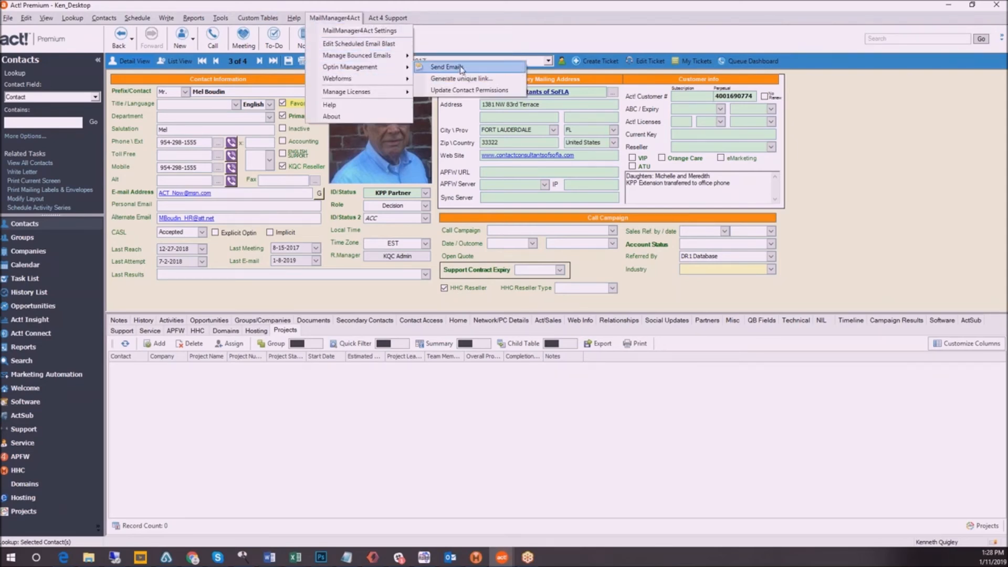
{"action": "left_click", "coordinate": [484, 80]}
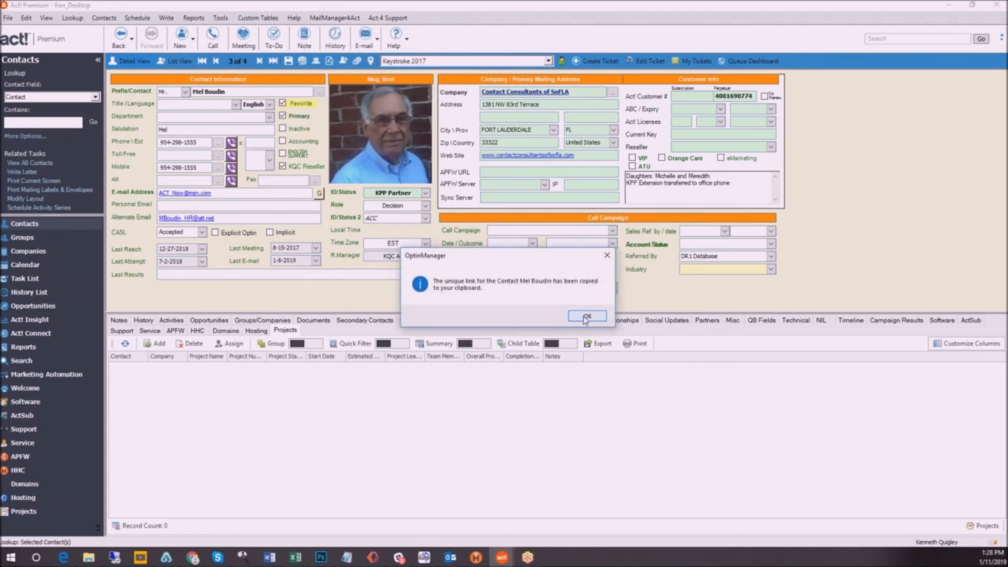
{"action": "left_click", "coordinate": [586, 316]}
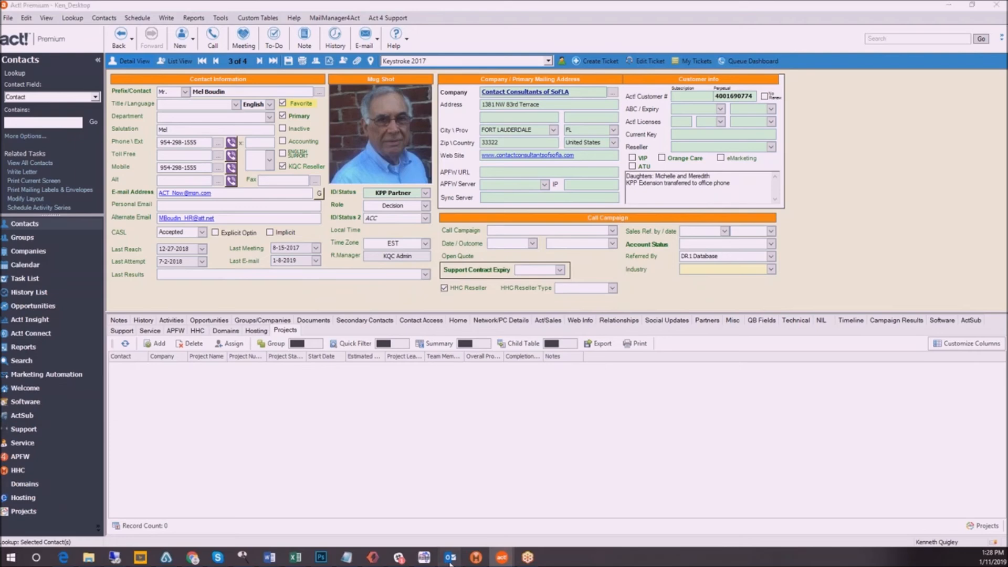
In Outlook, reply to the 11:22 AM webinar email with a line introducing the recipient's optin link, followed by the copied link
{"action": "mouse_move", "coordinate": [450, 561]}
{"action": "left_click", "coordinate": [155, 511]}
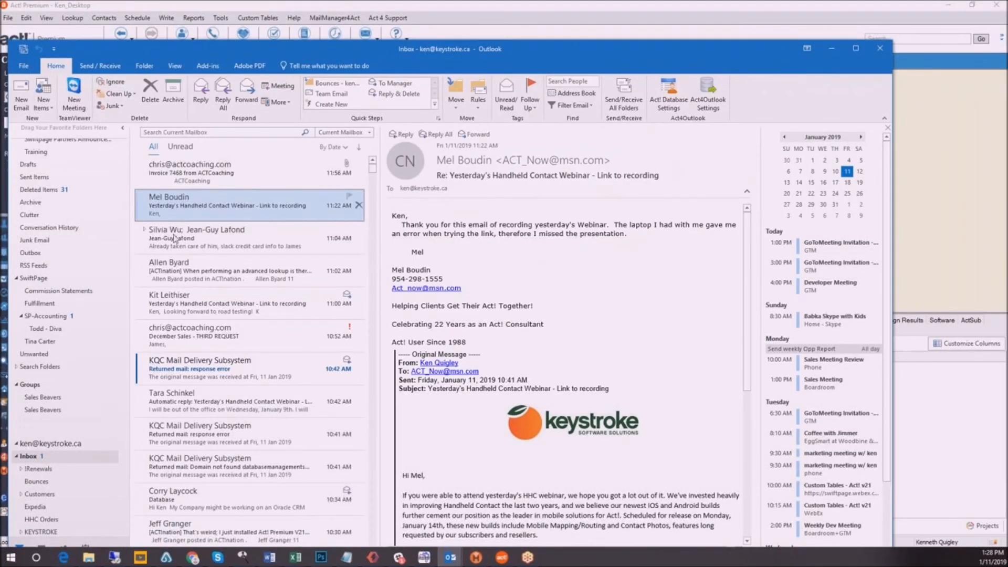
{"action": "left_click", "coordinate": [201, 91]}
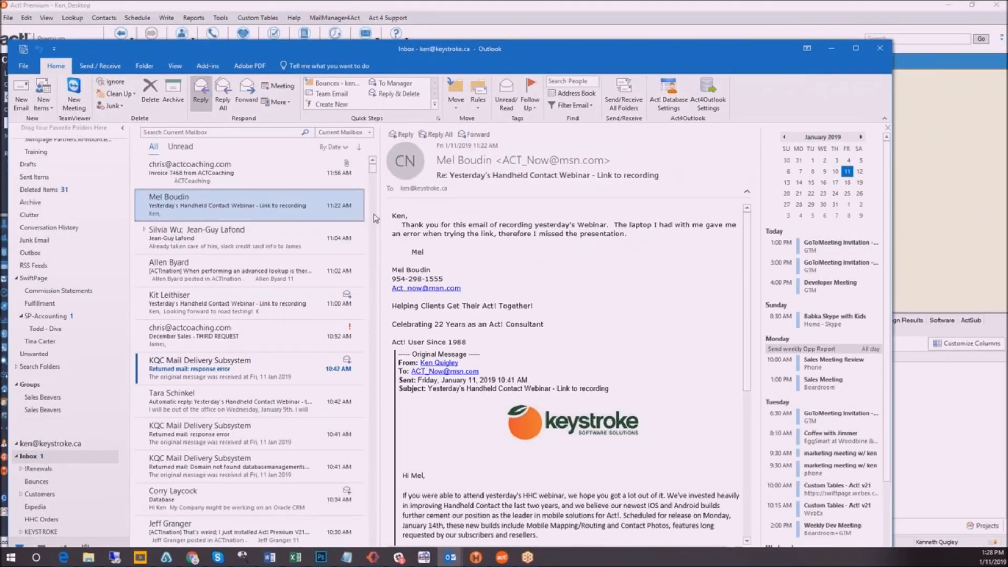
{"action": "type", "text": "Mel, her eis y"}
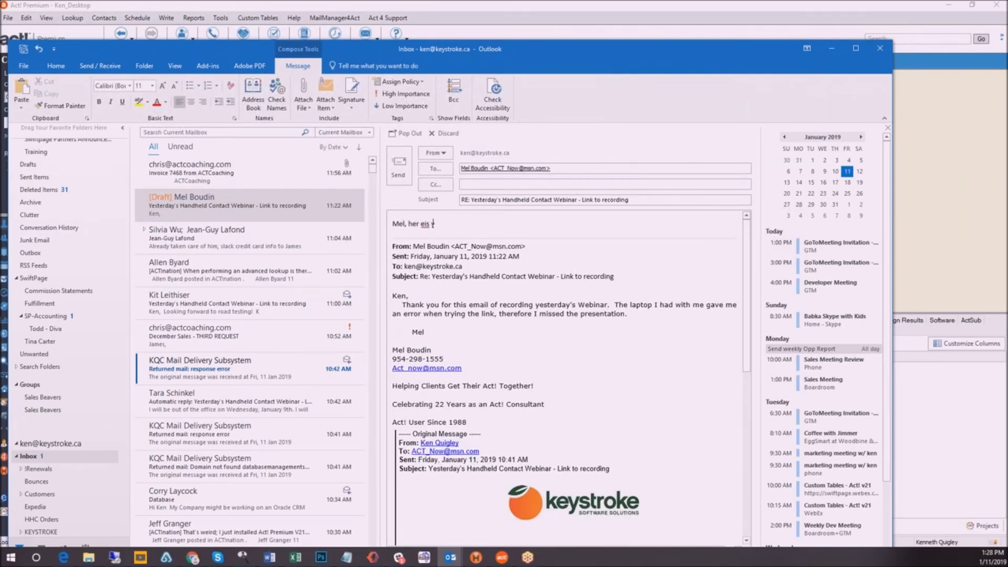
{"action": "type", "text": "our optin link:"}
{"action": "key", "text": "Return"}
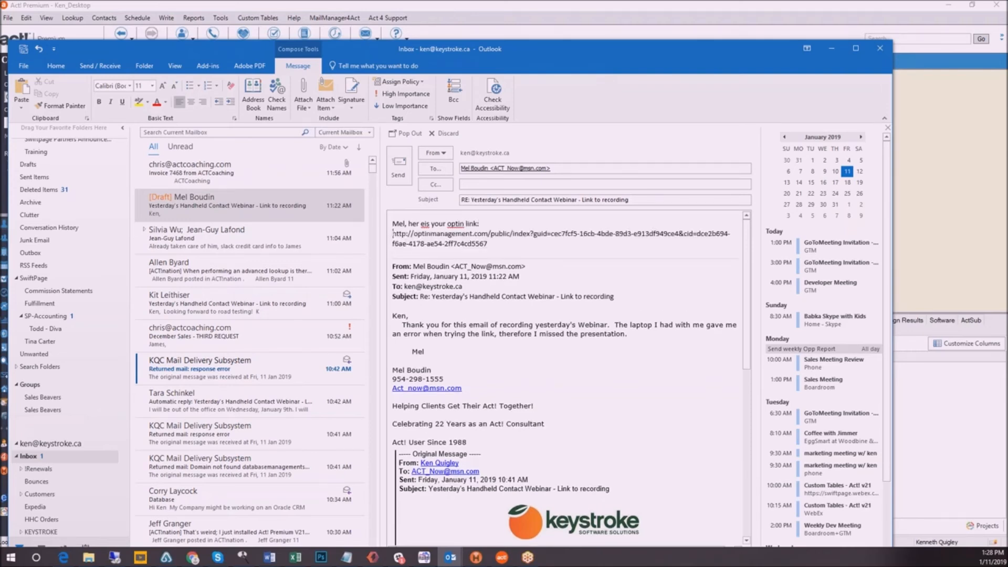
Correct the reply's wording to "here is your optin link:", sign it with the sender's initials below the link, and send it
{"action": "key", "text": "Right"}
{"action": "key", "text": "Right"}
{"action": "key", "text": "Right"}
{"action": "key", "text": "Right"}
{"action": "key", "text": "Right"}
{"action": "key", "text": "Right"}
{"action": "key", "text": "Right"}
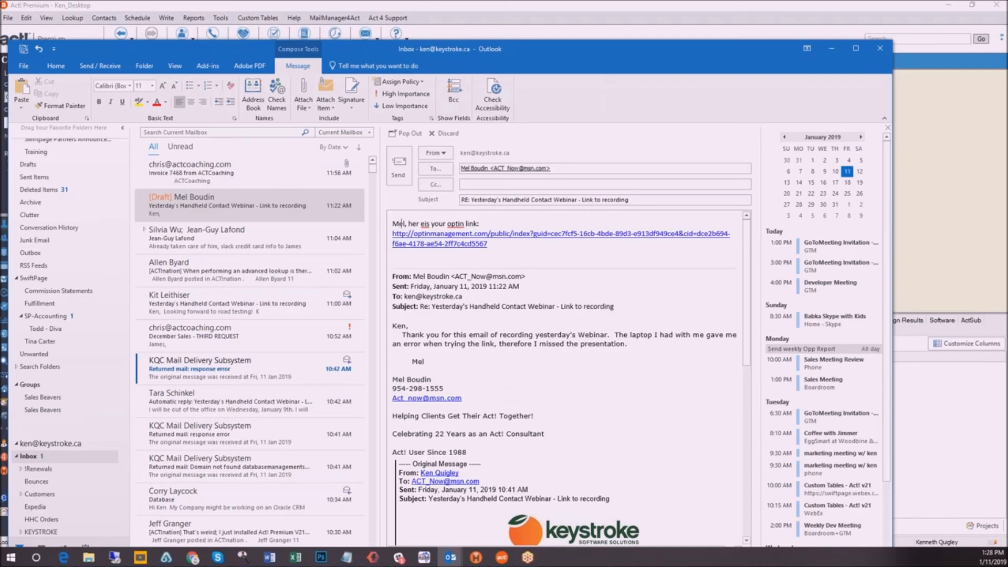
{"action": "key", "text": "Delete"}
{"action": "key", "text": "Right"}
{"action": "key", "text": "Down"}
{"action": "key", "text": "Down"}
{"action": "key", "text": "Down"}
{"action": "key", "text": "Return"}
{"action": "type", "text": "Kq\\"}
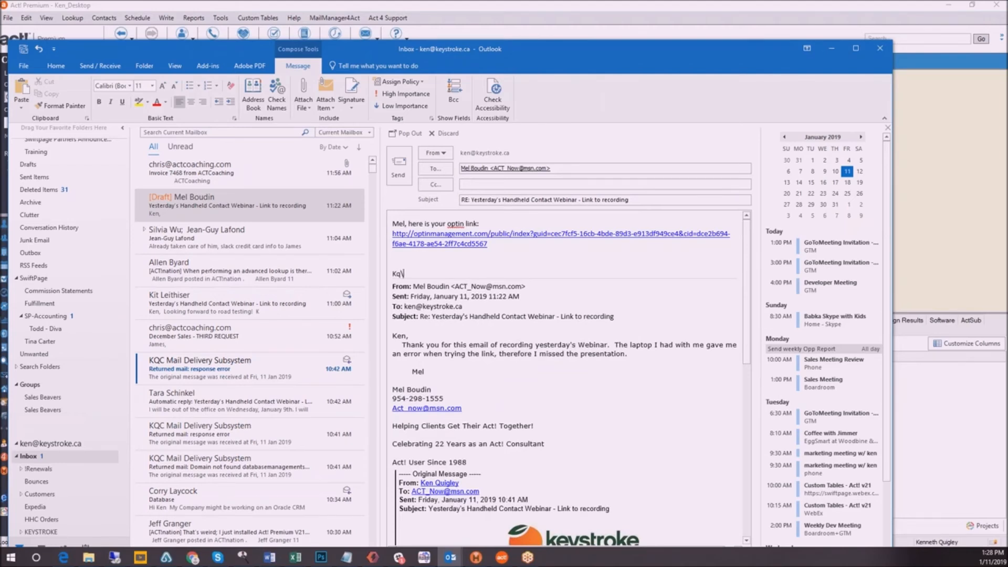
{"action": "key", "text": "Return"}
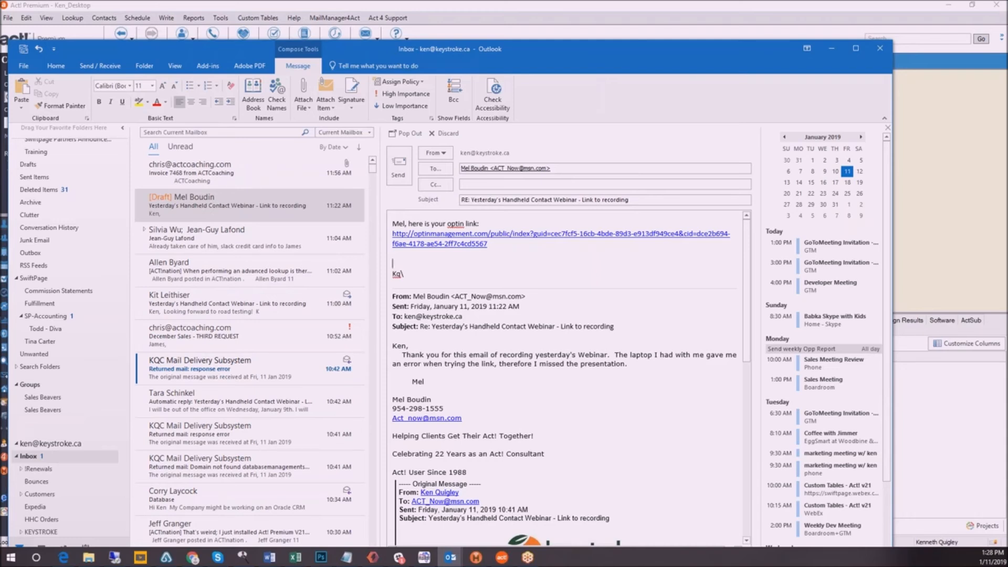
{"action": "key", "text": "Delete"}
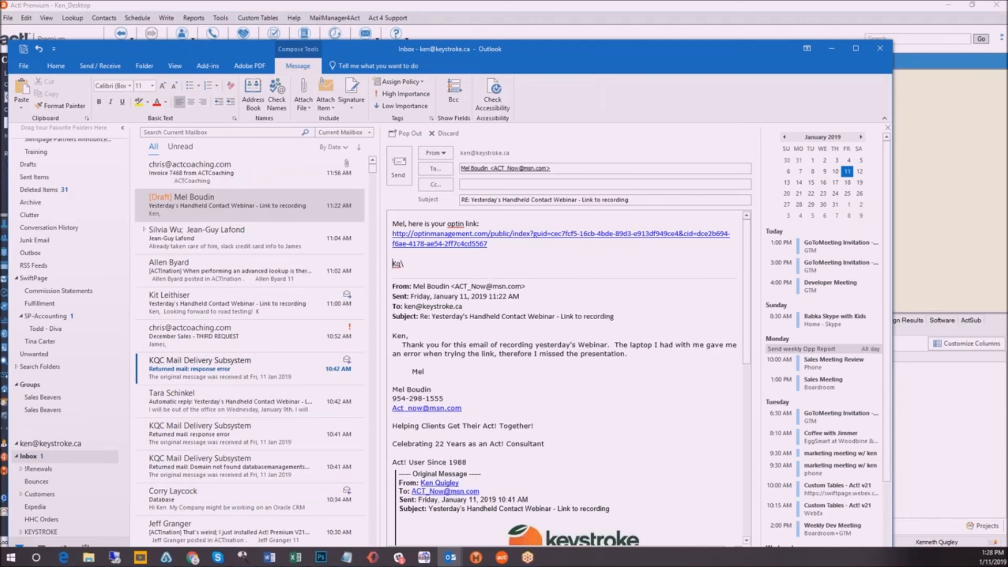
{"action": "left_click", "coordinate": [399, 165]}
{"action": "left_click_drag", "start_coordinate": [474, 46], "coordinate": [0, 66]}
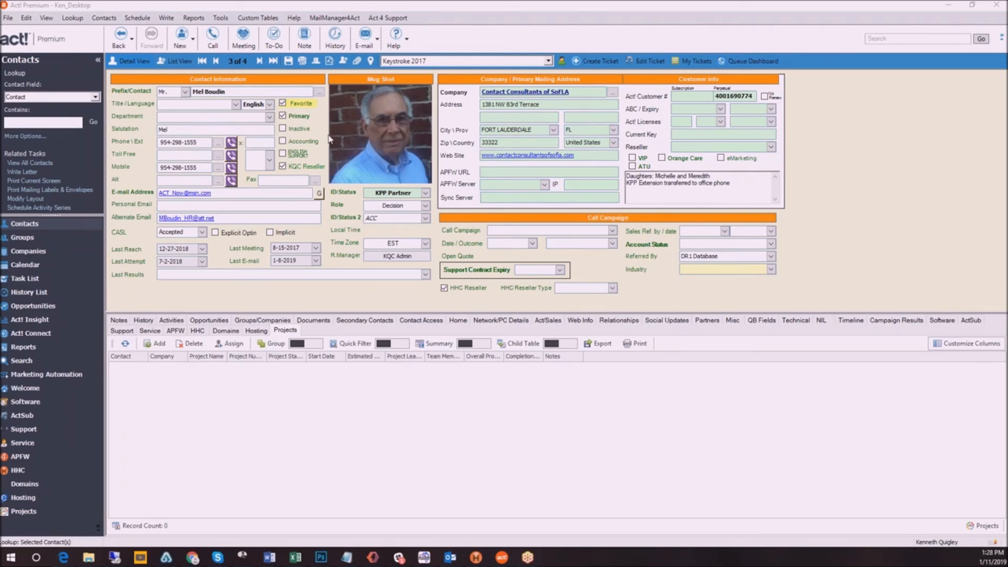
In Act!, start a MailManager4Act merge to email using the template Admin Pack Template - subscribers.a4tpl
{"action": "left_click", "coordinate": [166, 19]}
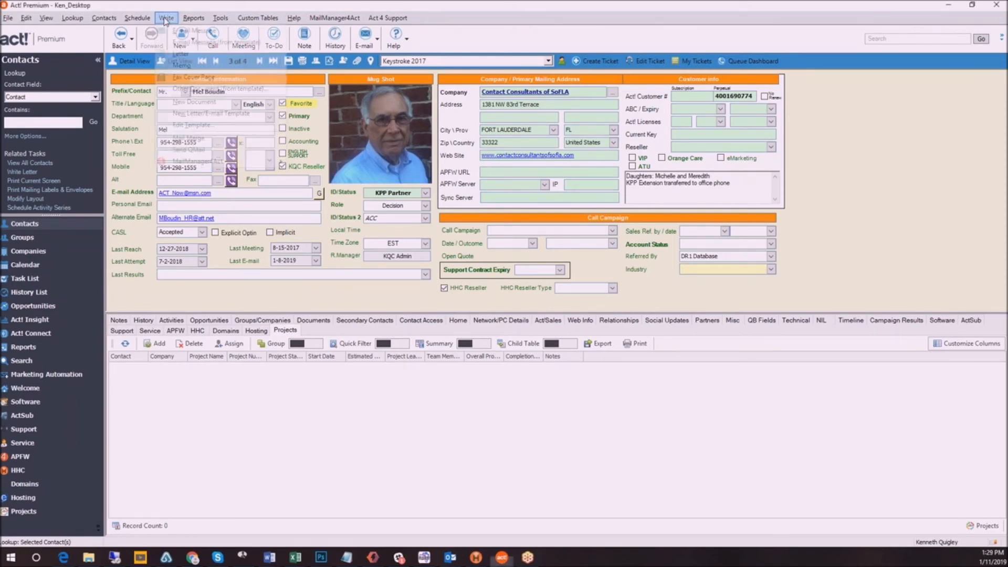
{"action": "mouse_move", "coordinate": [189, 167]}
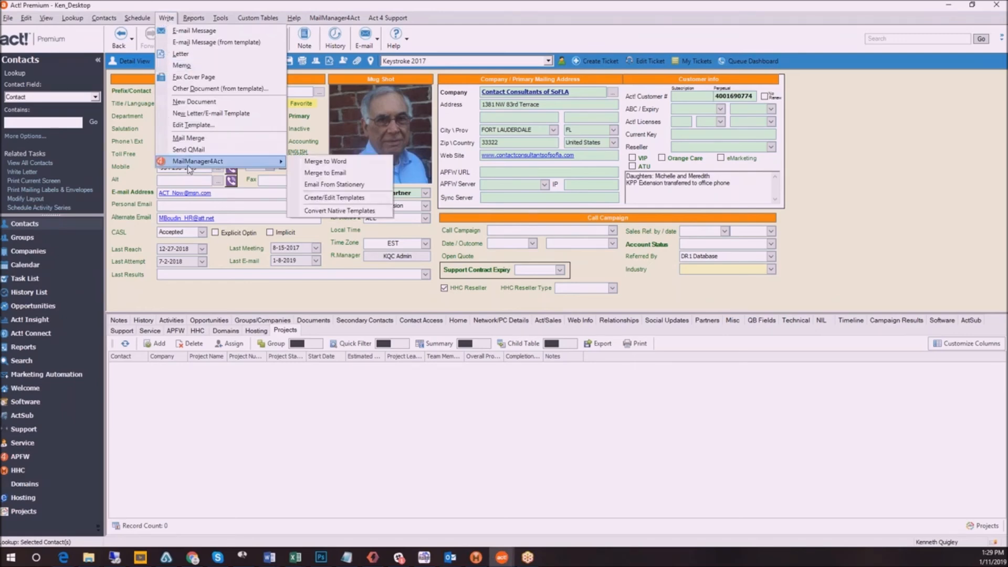
{"action": "left_click", "coordinate": [351, 173]}
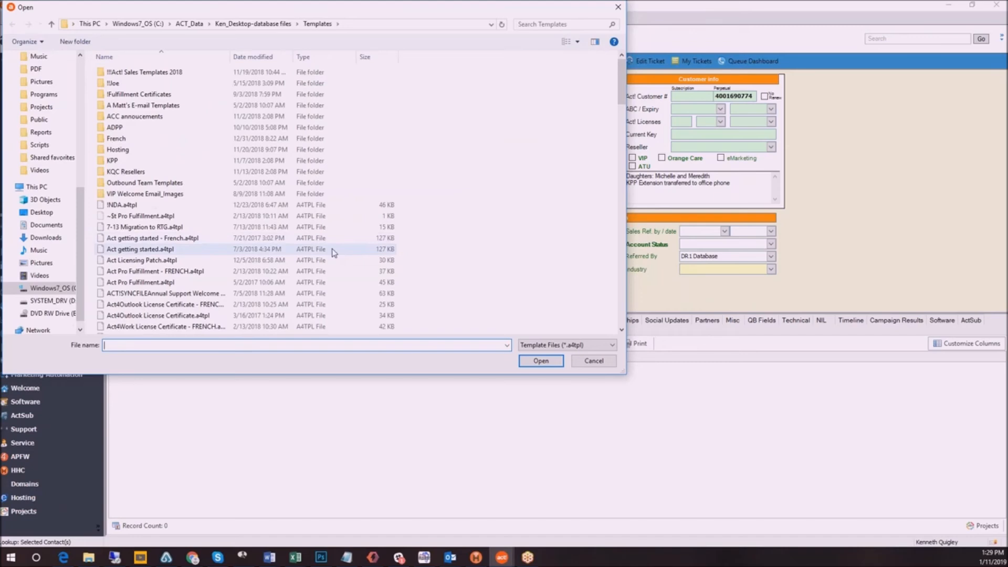
{"action": "scroll", "coordinate": [190, 218], "scroll_direction": "down", "scroll_amount": 2}
{"action": "scroll", "coordinate": [189, 218], "scroll_direction": "down", "scroll_amount": 1}
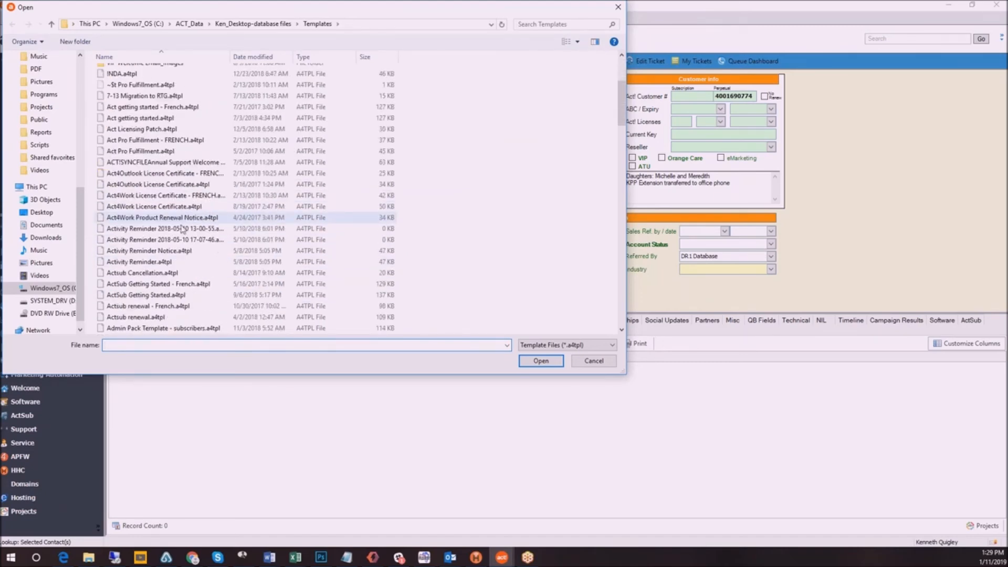
{"action": "double_click", "coordinate": [183, 328]}
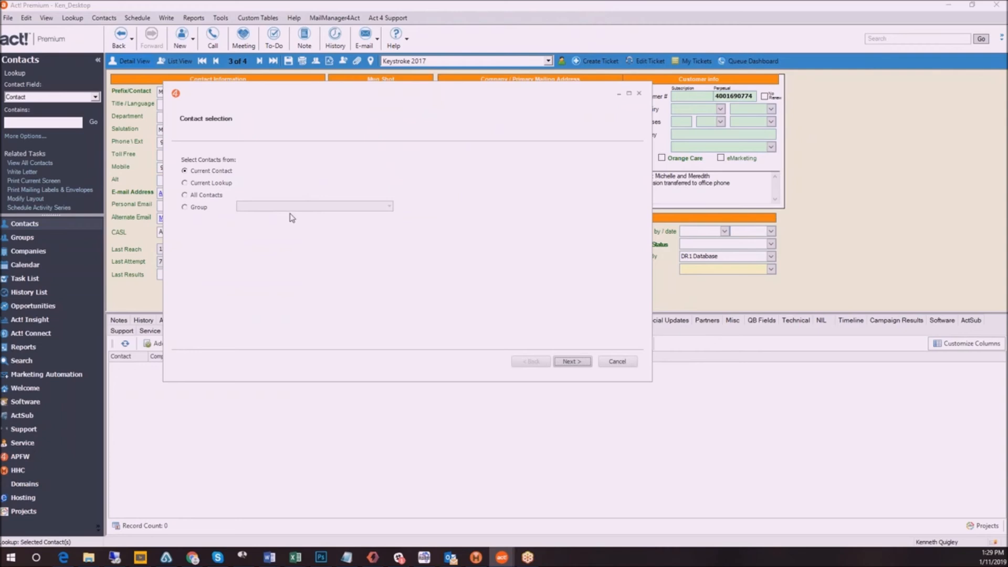
Review the merge wizard's pages from contact selection through subject, delivery, attachments and history to confirmation, and cancel before merging
{"action": "left_click", "coordinate": [571, 366]}
{"action": "left_click", "coordinate": [571, 366]}
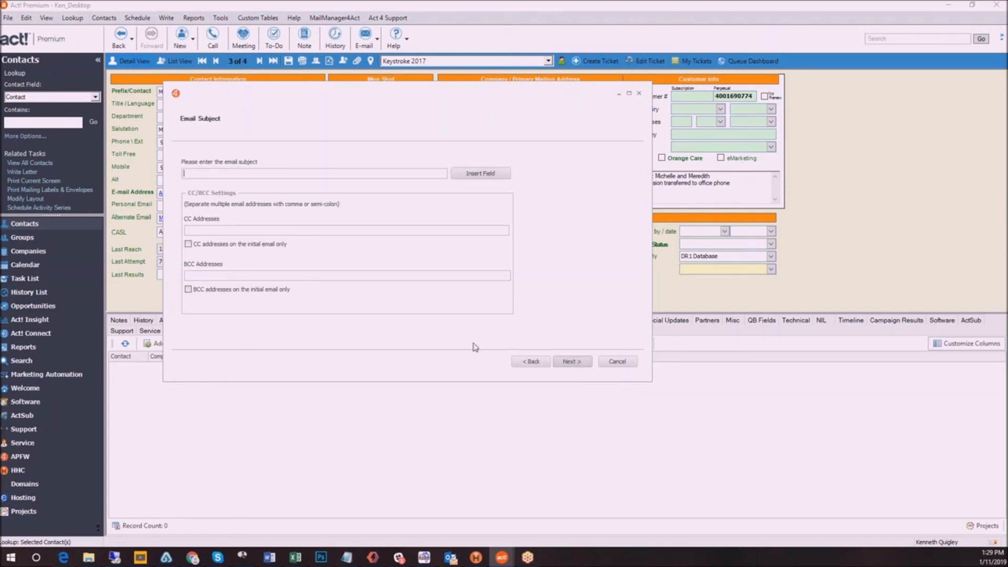
{"action": "left_click", "coordinate": [577, 365]}
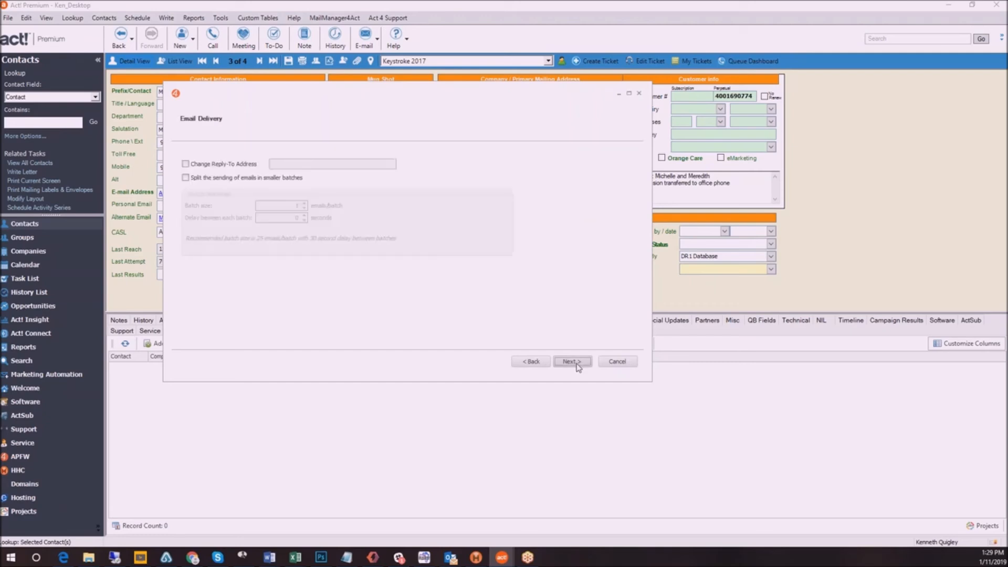
{"action": "left_click", "coordinate": [572, 362]}
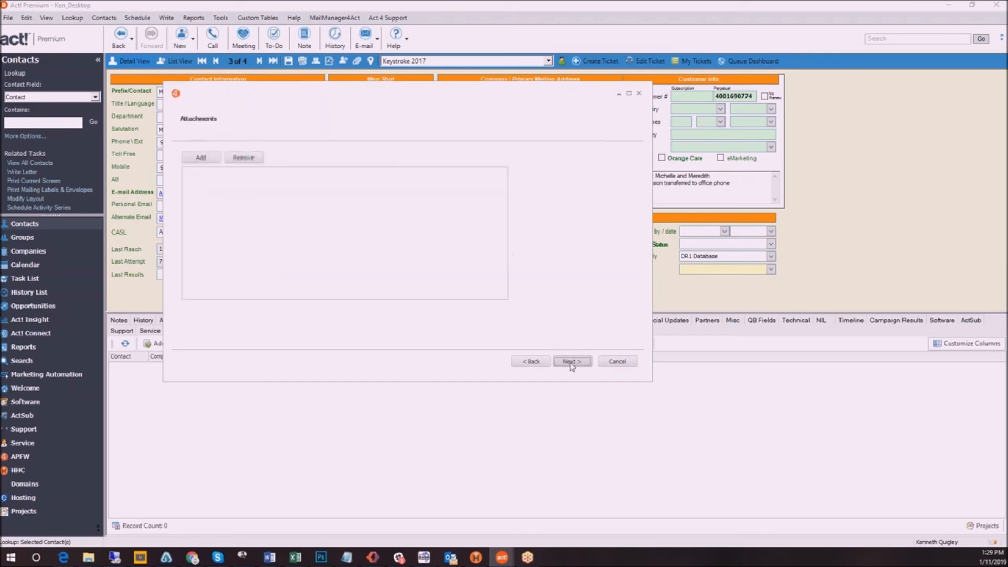
{"action": "left_click", "coordinate": [572, 362]}
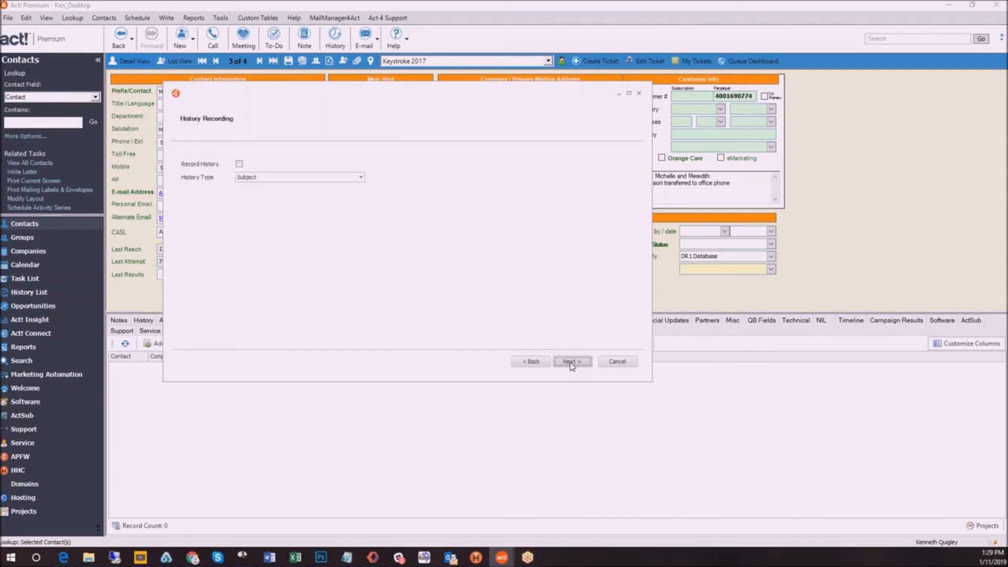
{"action": "left_click", "coordinate": [572, 362]}
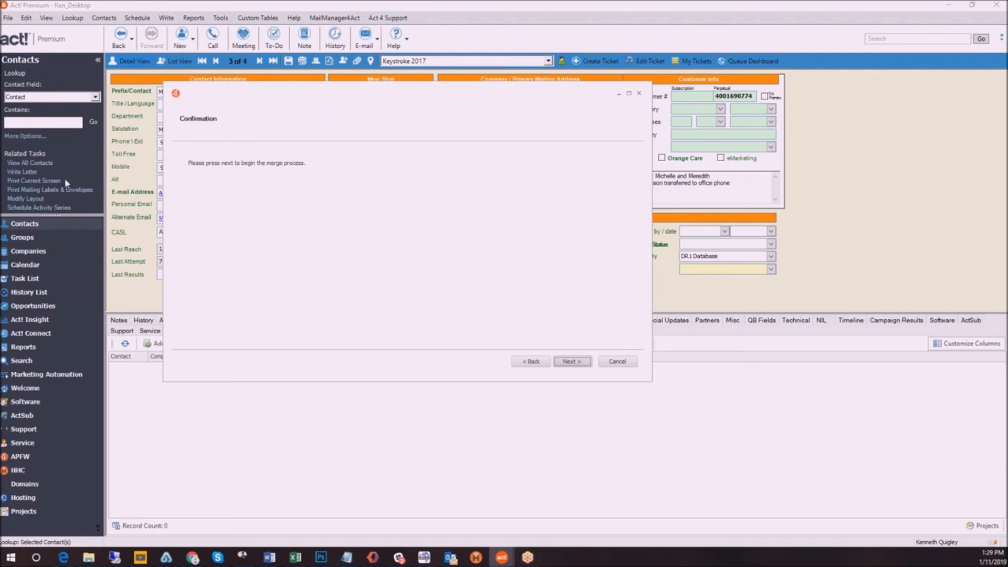
{"action": "left_click", "coordinate": [617, 362]}
Check MailManager4Act's Webforms commands, and open the sample webform from the MailManager4Act page on the Keystroke website in the browser
{"action": "left_click", "coordinate": [329, 18]}
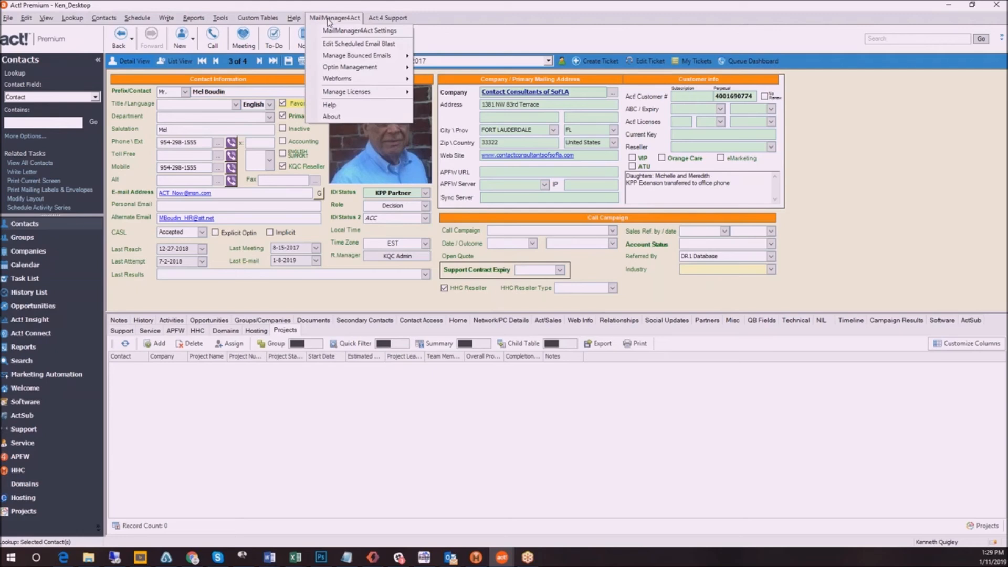
{"action": "mouse_move", "coordinate": [340, 82]}
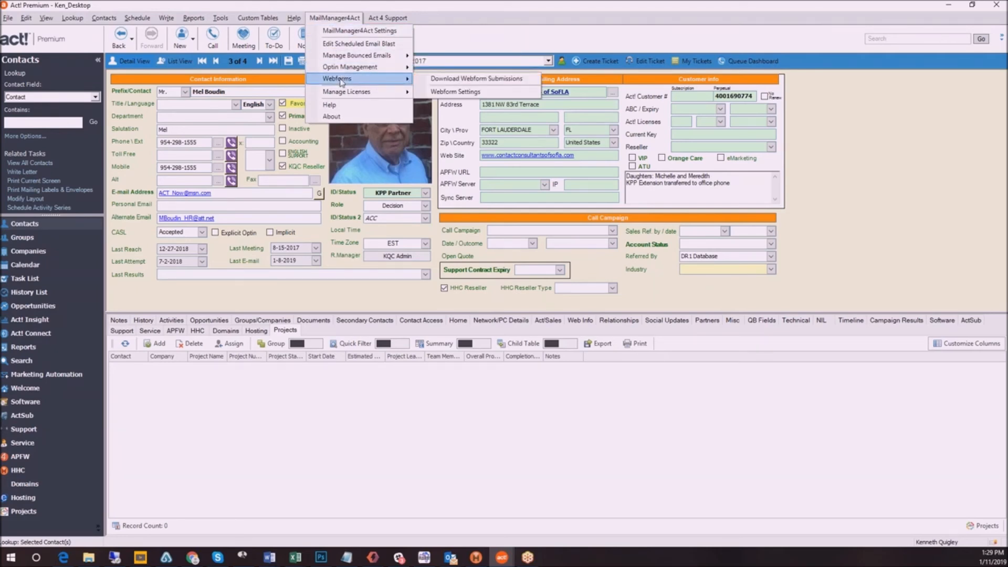
{"action": "left_click", "coordinate": [63, 557]}
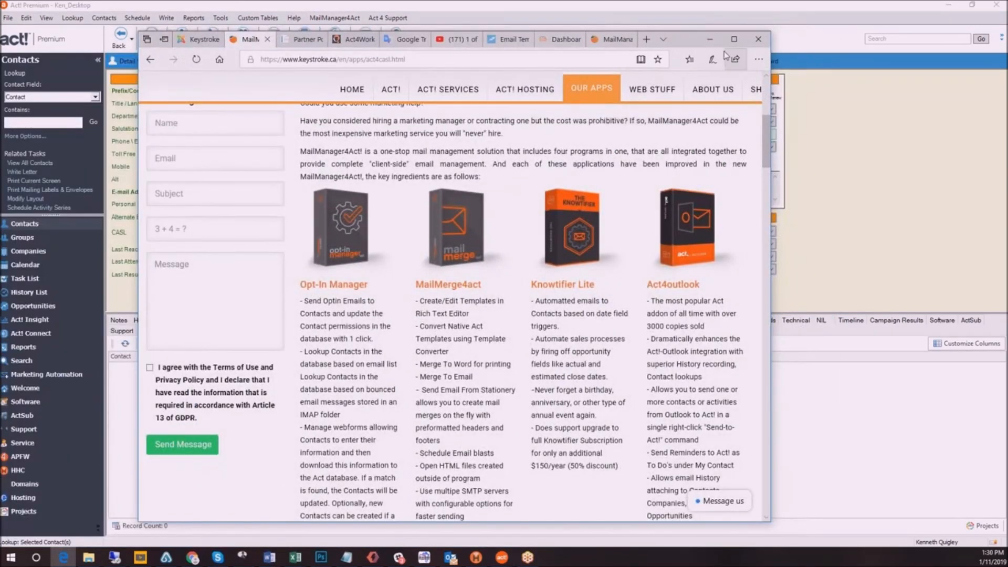
{"action": "left_click", "coordinate": [734, 39]}
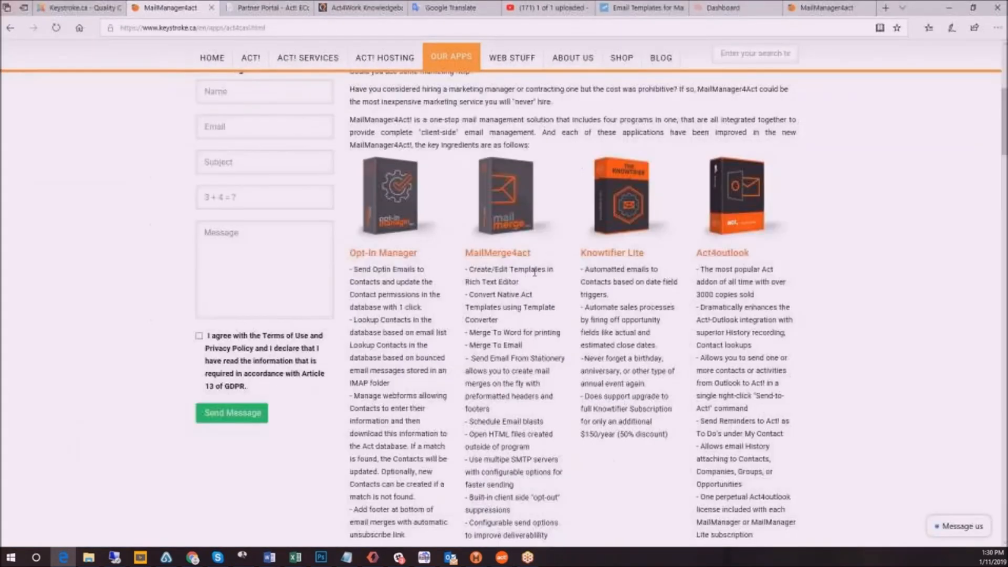
{"action": "scroll", "coordinate": [577, 363], "scroll_direction": "down", "scroll_amount": 10}
{"action": "left_click", "coordinate": [578, 367]}
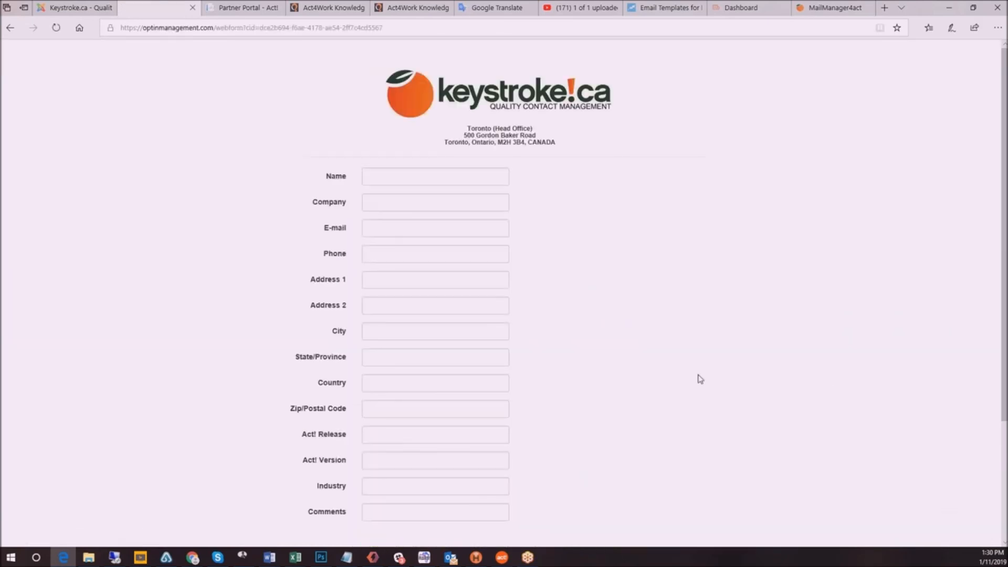
Examine the webform's contact fields, captcha and submission section
{"action": "scroll", "coordinate": [640, 339], "scroll_direction": "down", "scroll_amount": 2}
{"action": "scroll", "coordinate": [641, 339], "scroll_direction": "down", "scroll_amount": 2}
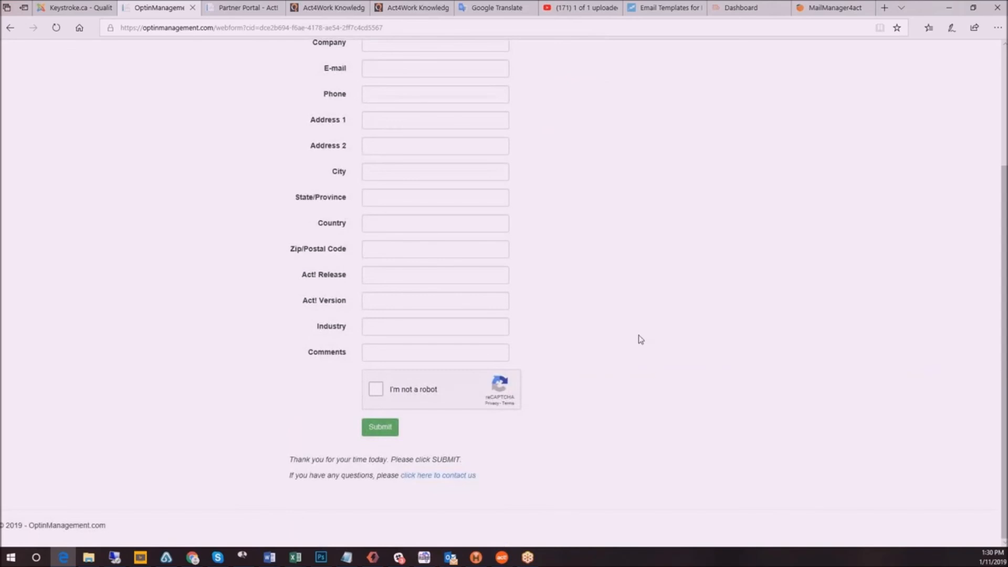
{"action": "scroll", "coordinate": [641, 339], "scroll_direction": "up", "scroll_amount": 4}
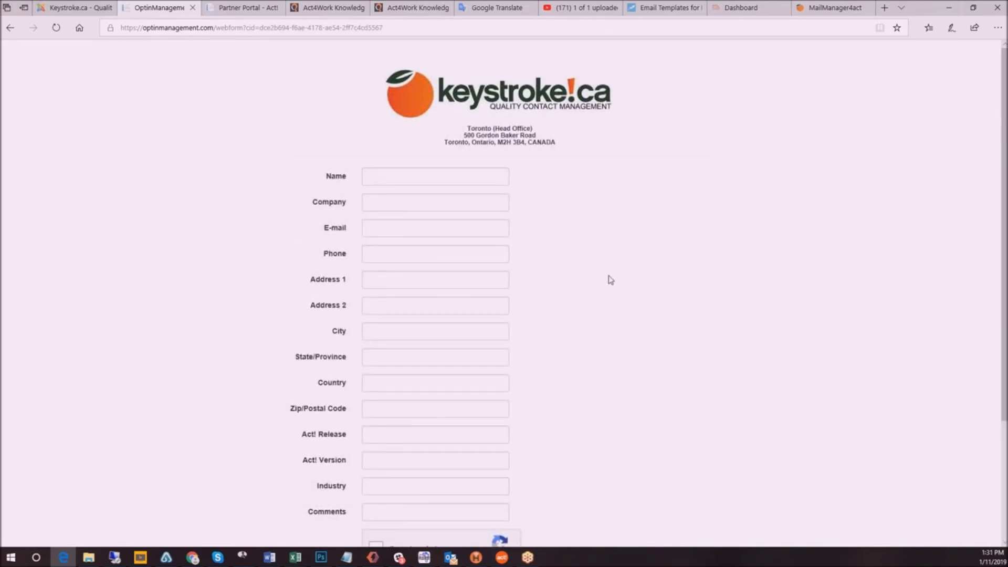
{"action": "scroll", "coordinate": [609, 280], "scroll_direction": "down", "scroll_amount": 3}
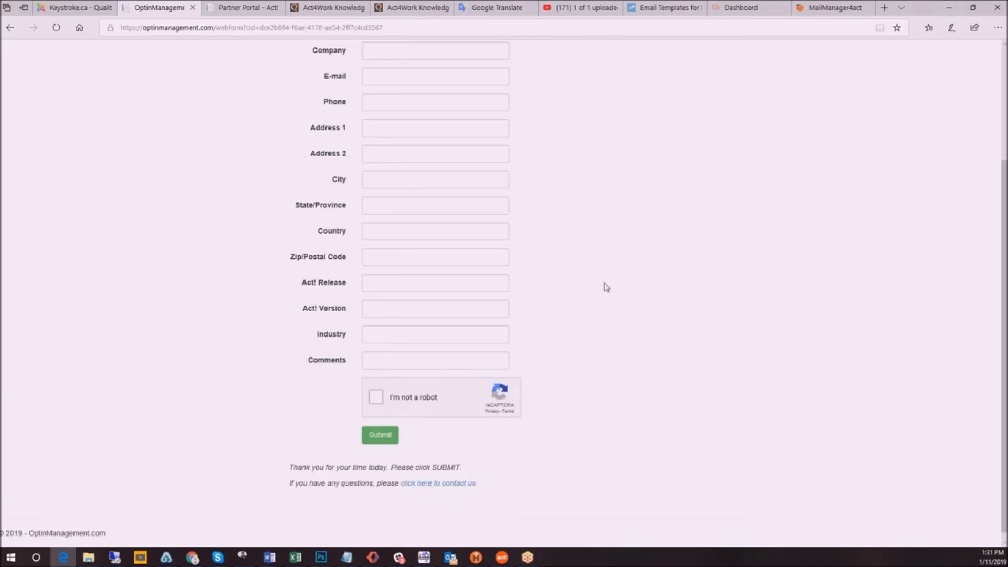
{"action": "scroll", "coordinate": [603, 285], "scroll_direction": "up", "scroll_amount": 3}
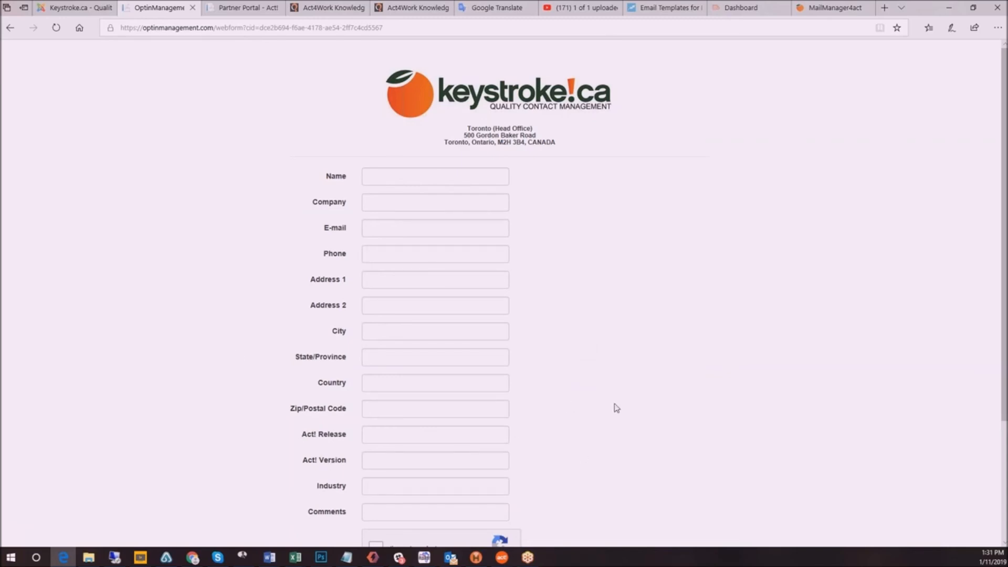
{"action": "scroll", "coordinate": [612, 410], "scroll_direction": "down", "scroll_amount": 3}
{"action": "scroll", "coordinate": [579, 364], "scroll_direction": "up", "scroll_amount": 1}
Fill in the webform with the contact's name, company ABC Inc, e-mail, phone and address, complete the captcha, and submit it
{"action": "left_click", "coordinate": [388, 101]}
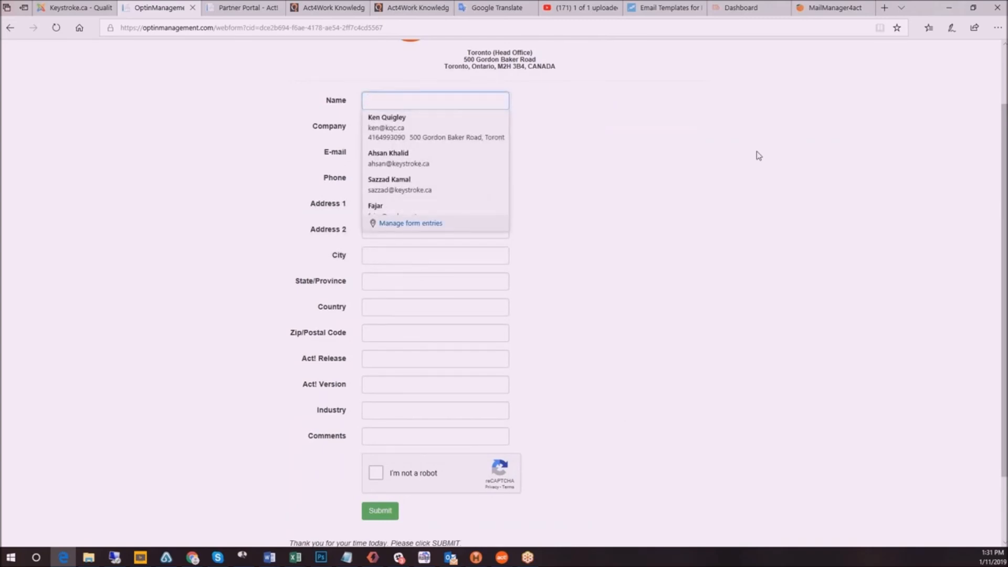
{"action": "type", "text": "Ken Testing"}
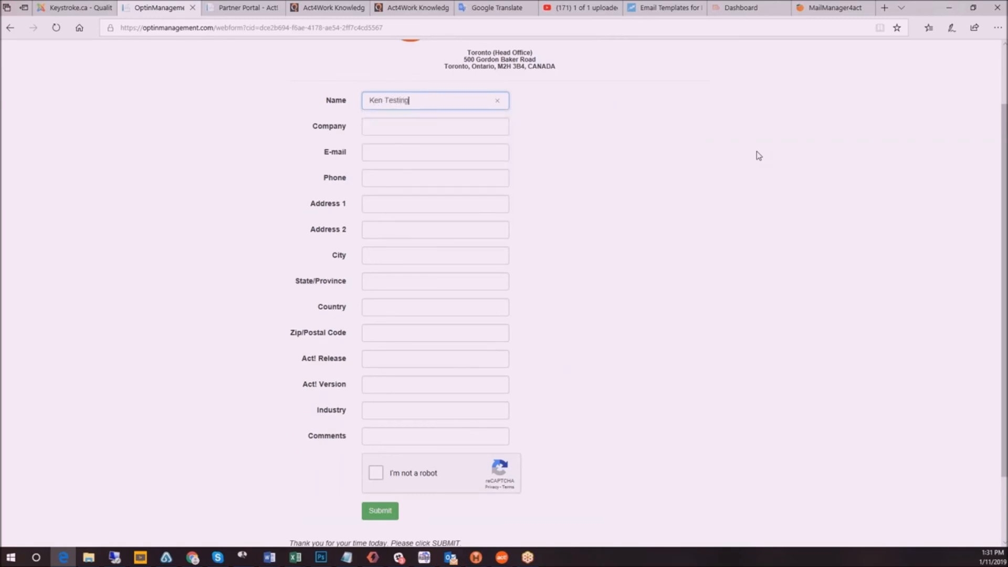
{"action": "left_click", "coordinate": [376, 473]}
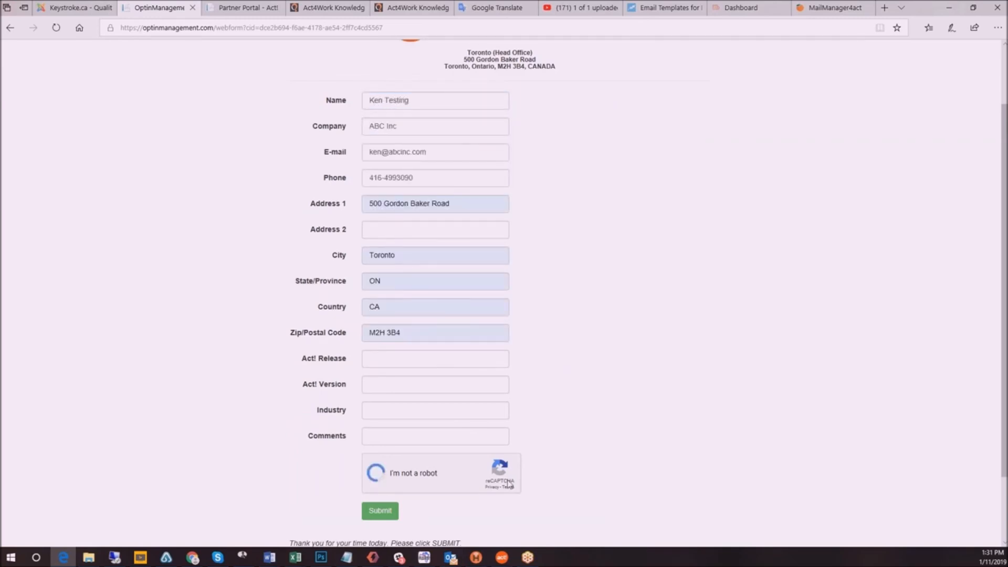
{"action": "scroll", "coordinate": [583, 436], "scroll_direction": "down", "scroll_amount": 2}
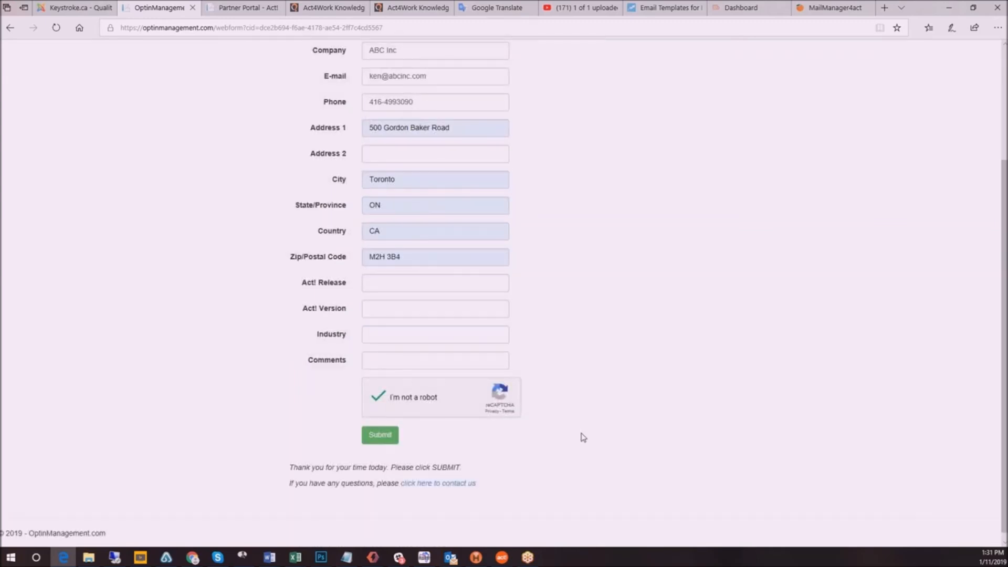
{"action": "left_click", "coordinate": [377, 437]}
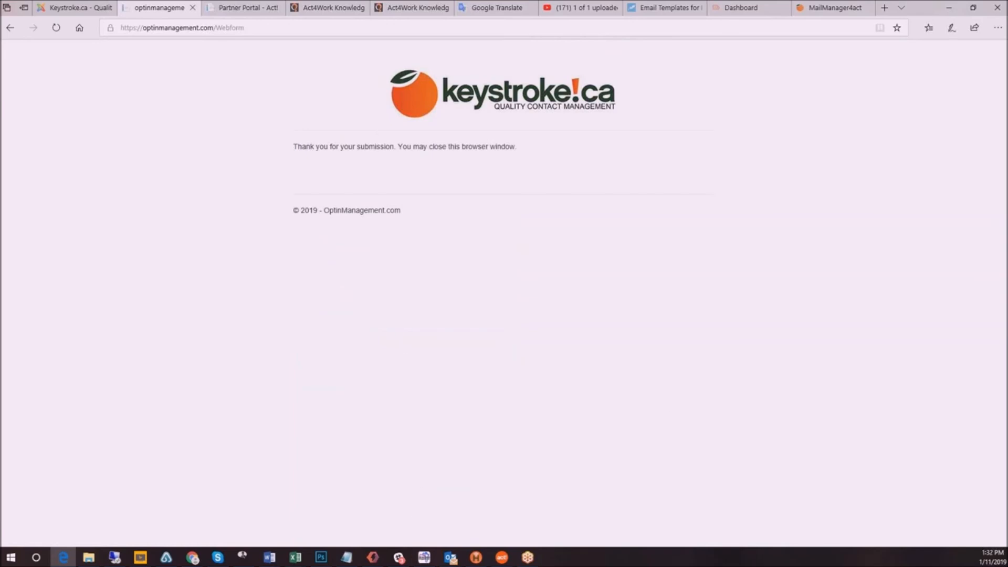
In Act!, download the webform submissions through MailManager4Act and look up the contacts added from them
{"action": "mouse_move", "coordinate": [503, 560]}
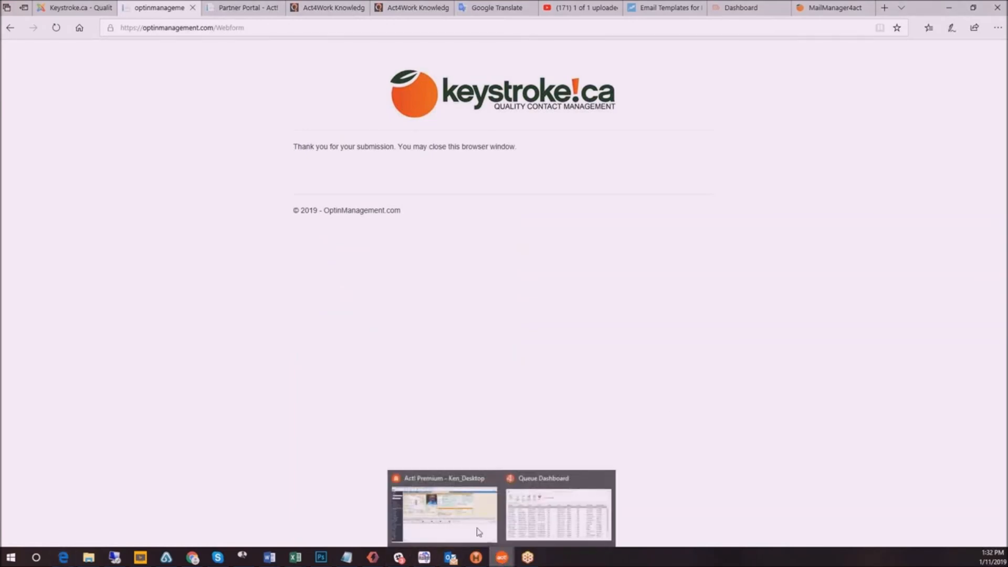
{"action": "left_click", "coordinate": [471, 525]}
{"action": "left_click", "coordinate": [334, 18]}
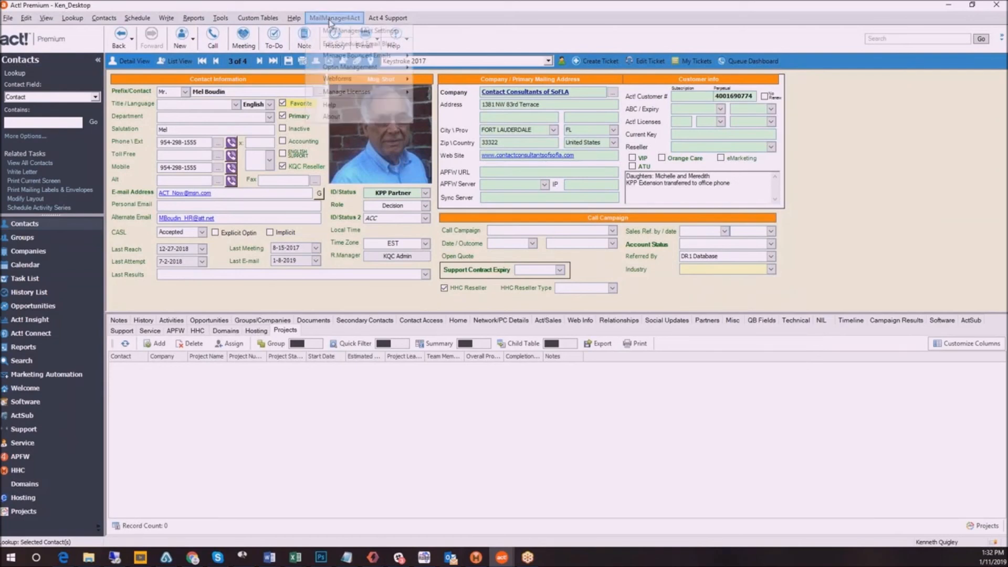
{"action": "mouse_move", "coordinate": [347, 80]}
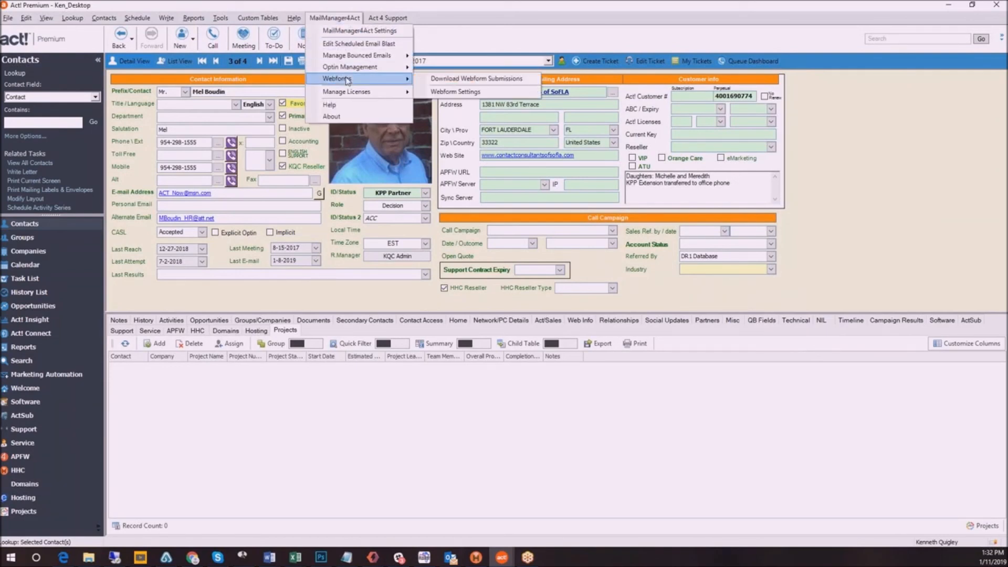
{"action": "left_click", "coordinate": [464, 79]}
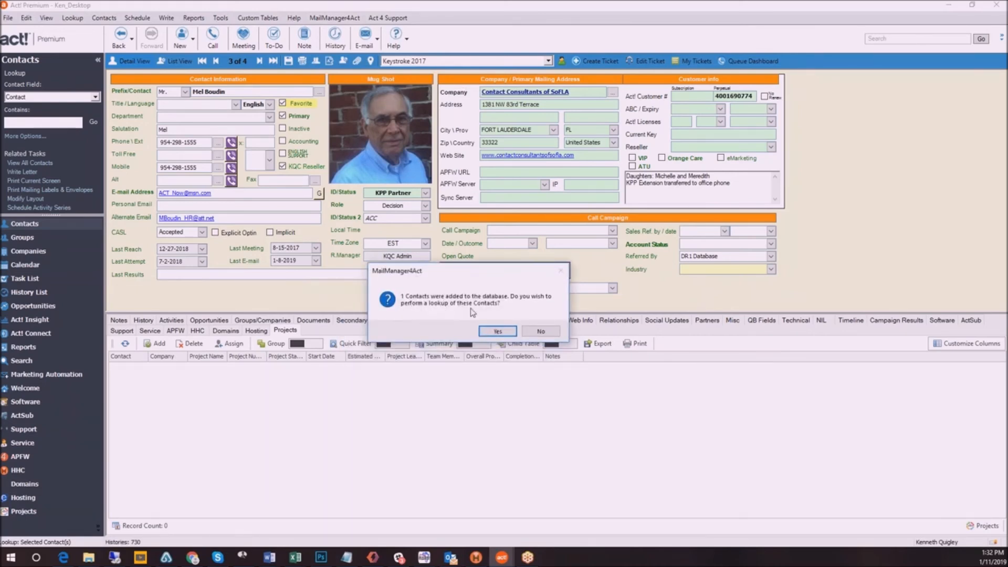
{"action": "left_click", "coordinate": [498, 331]}
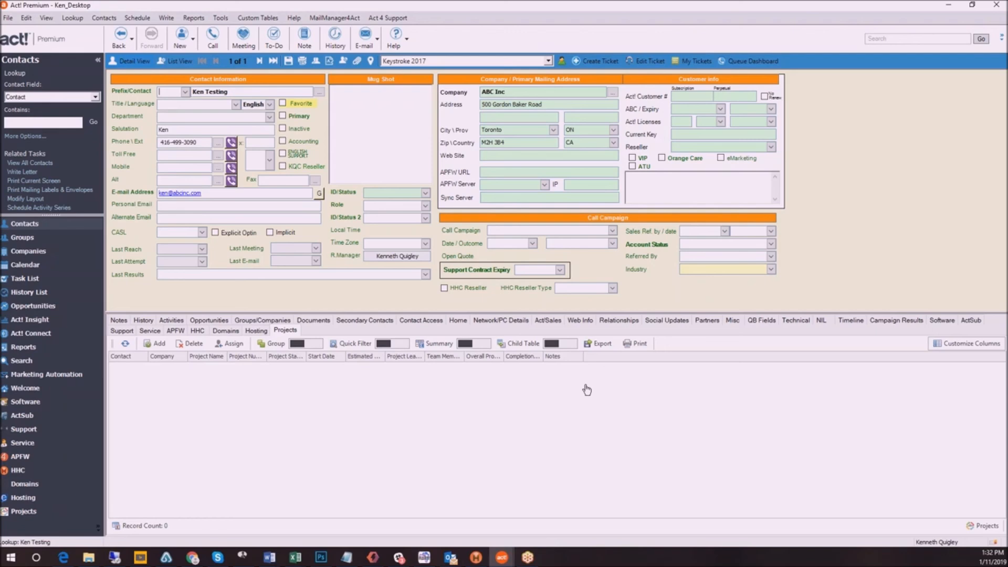
Review the Web Form Settings' field mapping, required and duplicate-check options, and other fields, and close them without saving
{"action": "left_click", "coordinate": [330, 19]}
{"action": "mouse_move", "coordinate": [333, 78]}
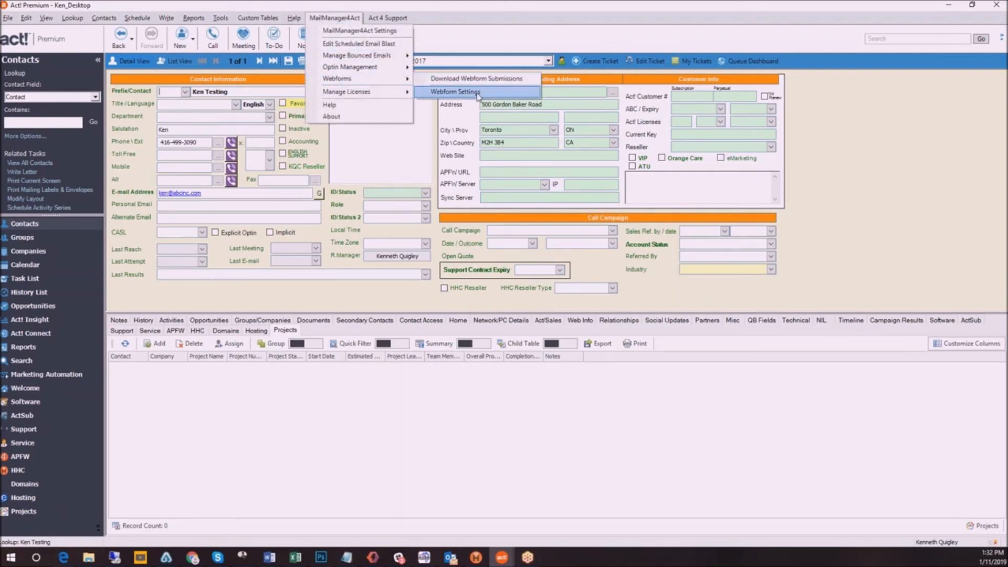
{"action": "left_click", "coordinate": [456, 92]}
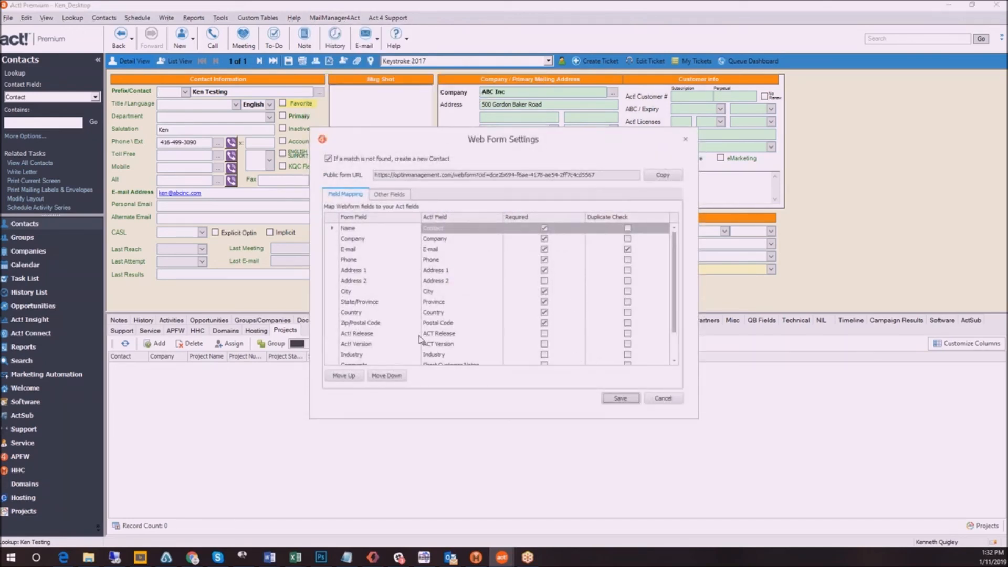
{"action": "scroll", "coordinate": [512, 305], "scroll_direction": "down", "scroll_amount": 1}
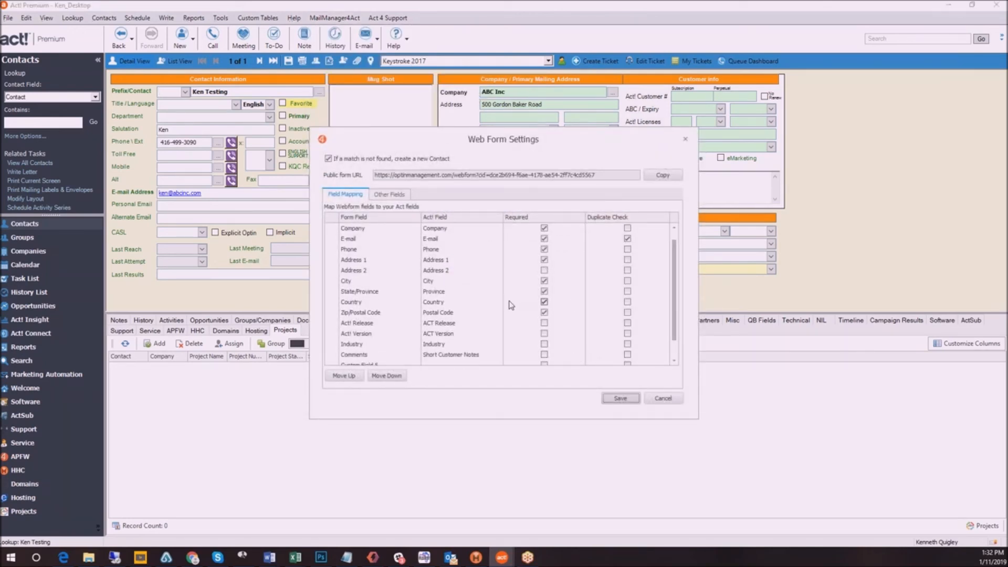
{"action": "scroll", "coordinate": [466, 300], "scroll_direction": "down", "scroll_amount": 1}
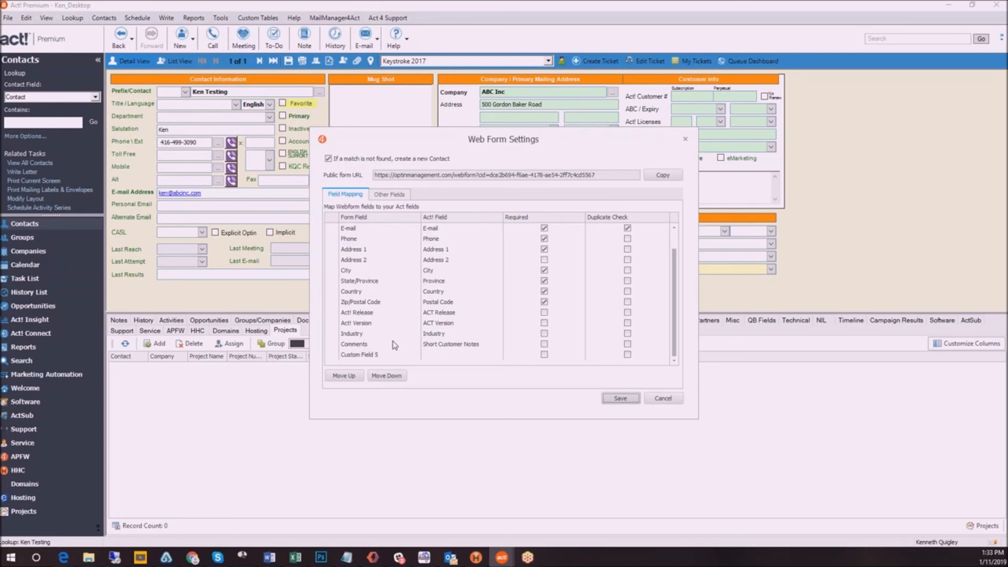
{"action": "left_click", "coordinate": [387, 196]}
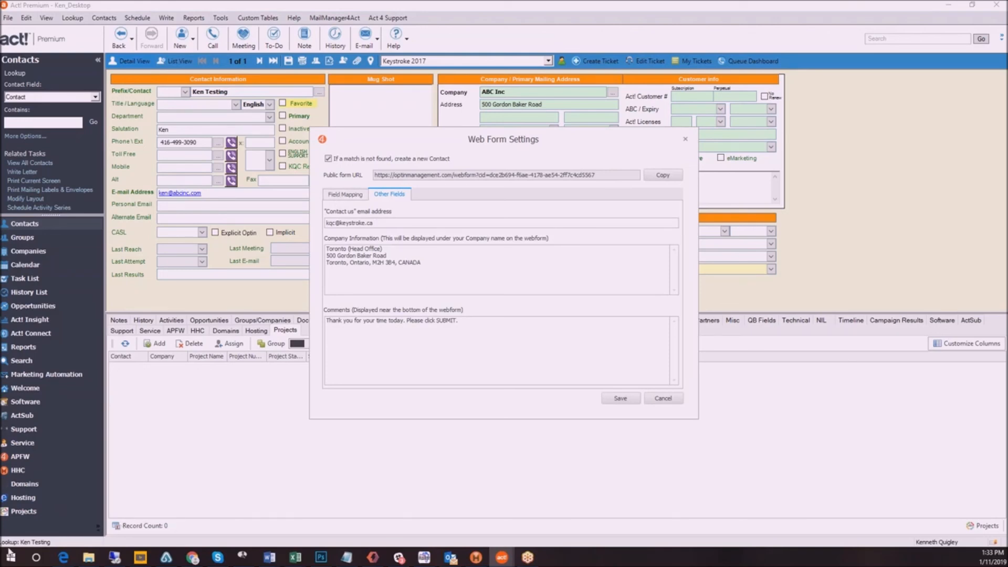
{"action": "left_click", "coordinate": [373, 557]}
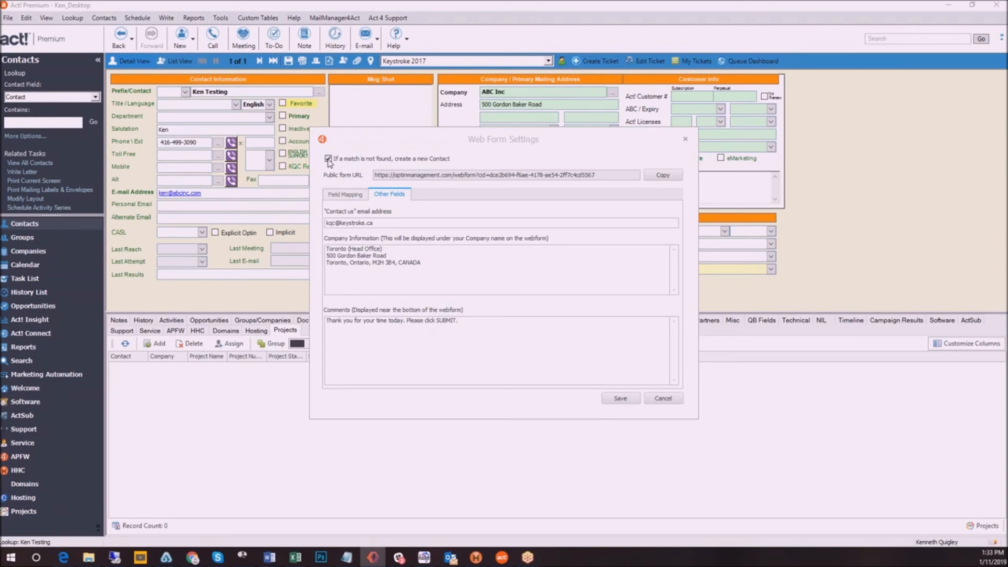
{"action": "left_click", "coordinate": [663, 399]}
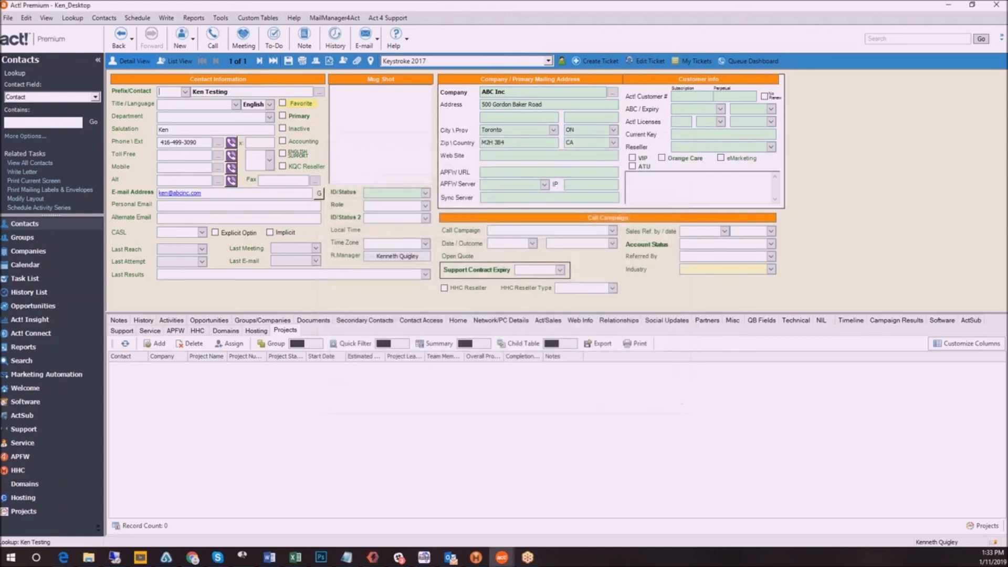
Check which products are offered under MailManager4Act's license management
{"action": "left_click", "coordinate": [333, 17]}
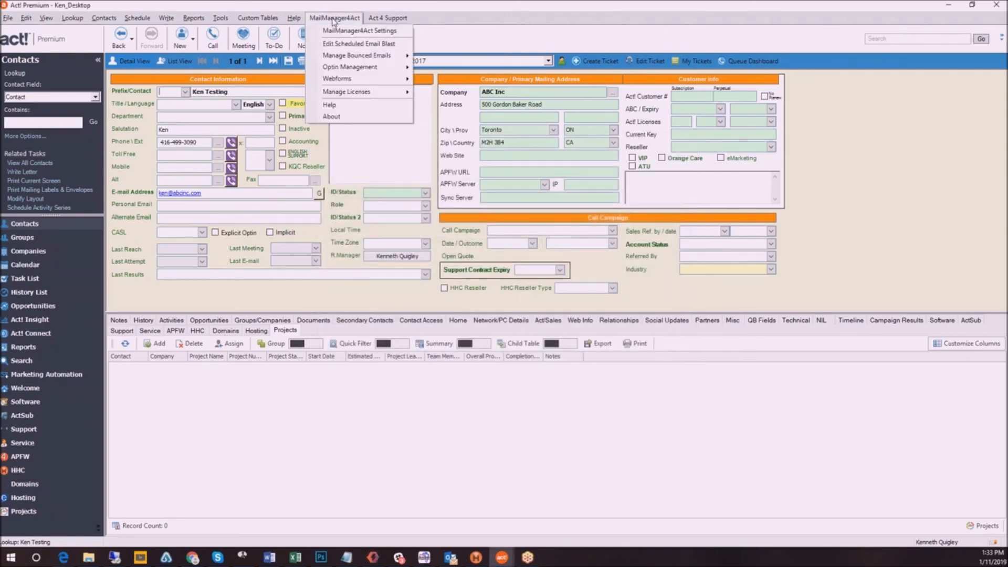
{"action": "mouse_move", "coordinate": [347, 93]}
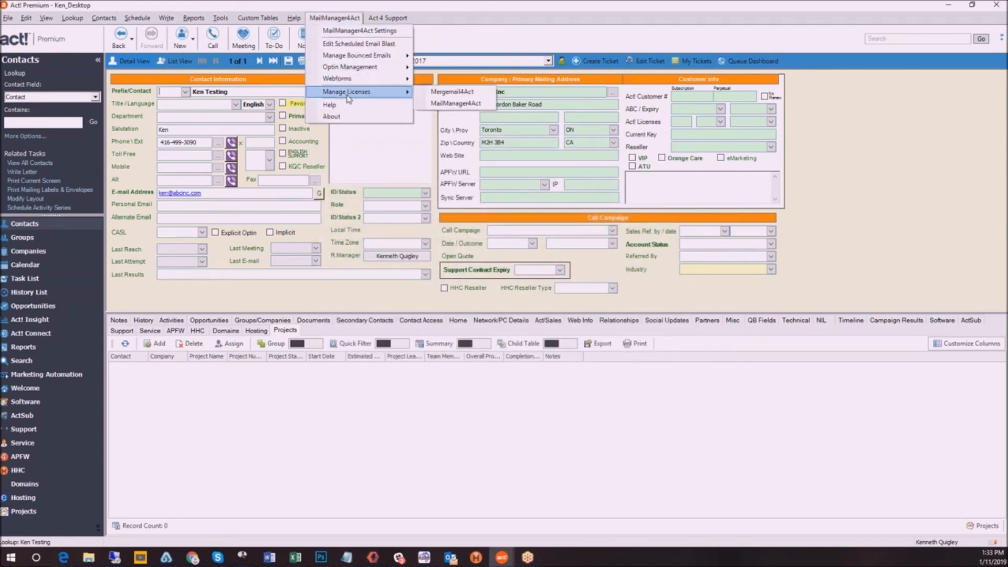
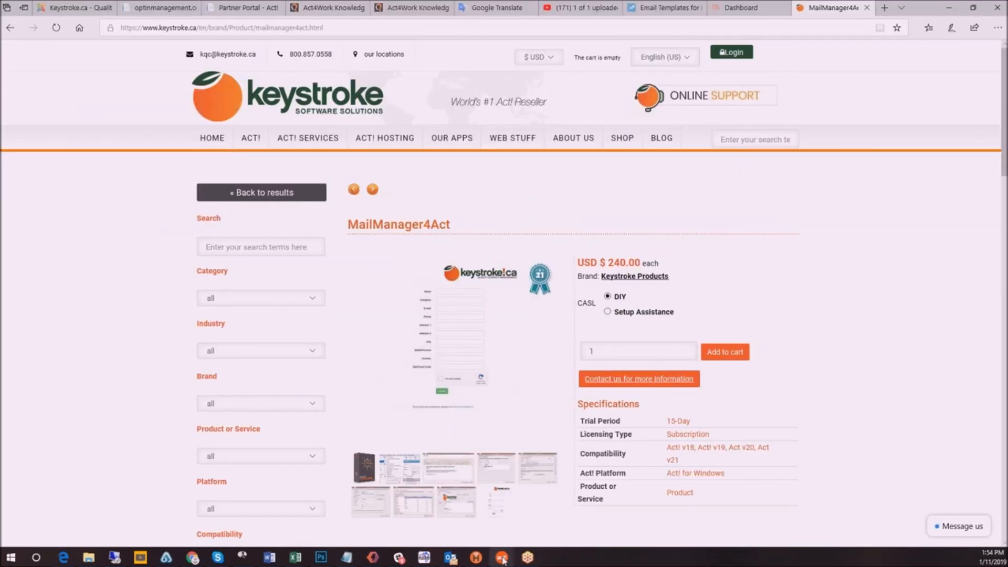
Switch from the browser to Act! Premium and show the contact's detail record in the Contacts view
{"action": "mouse_move", "coordinate": [503, 555]}
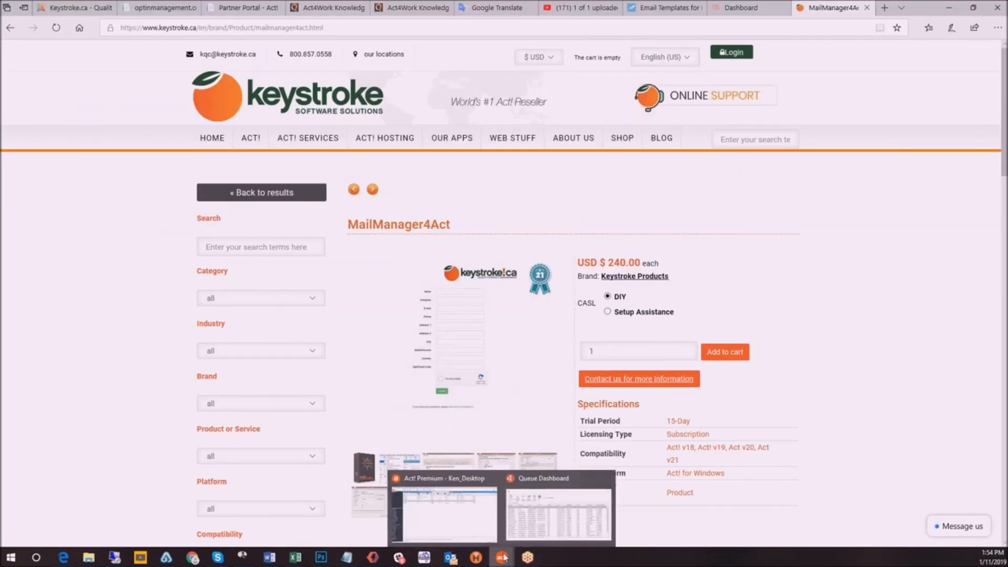
{"action": "left_click", "coordinate": [470, 520]}
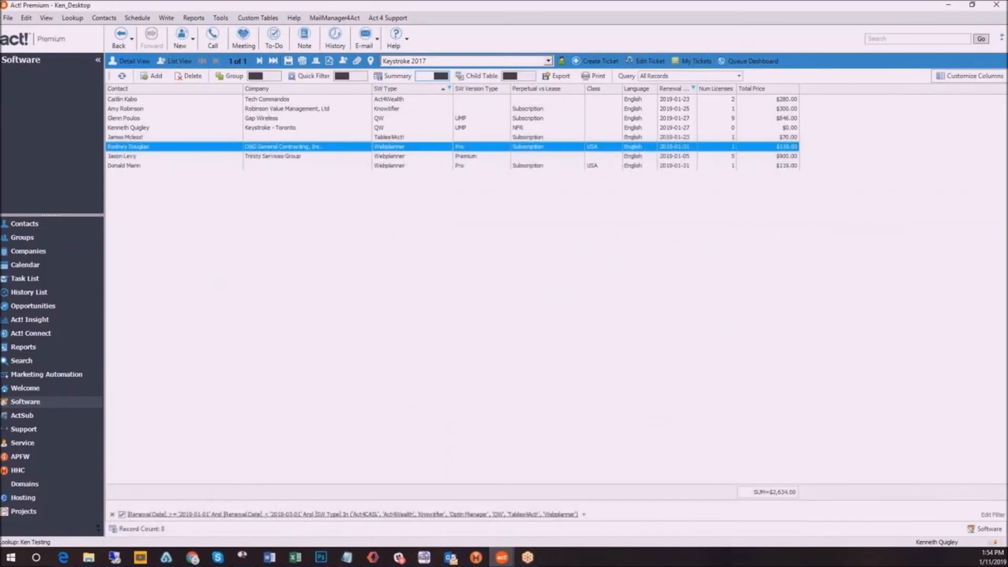
{"action": "left_click", "coordinate": [67, 226]}
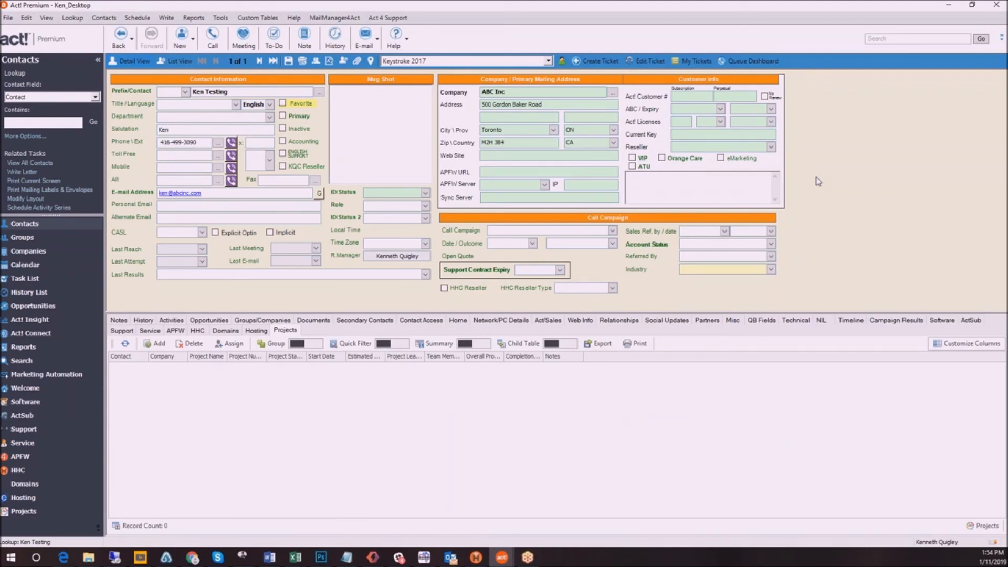
Review the MailManager4Act commands for scheduled email blasts, bounced emails, opt-in management, webforms and license management
{"action": "left_click", "coordinate": [326, 19]}
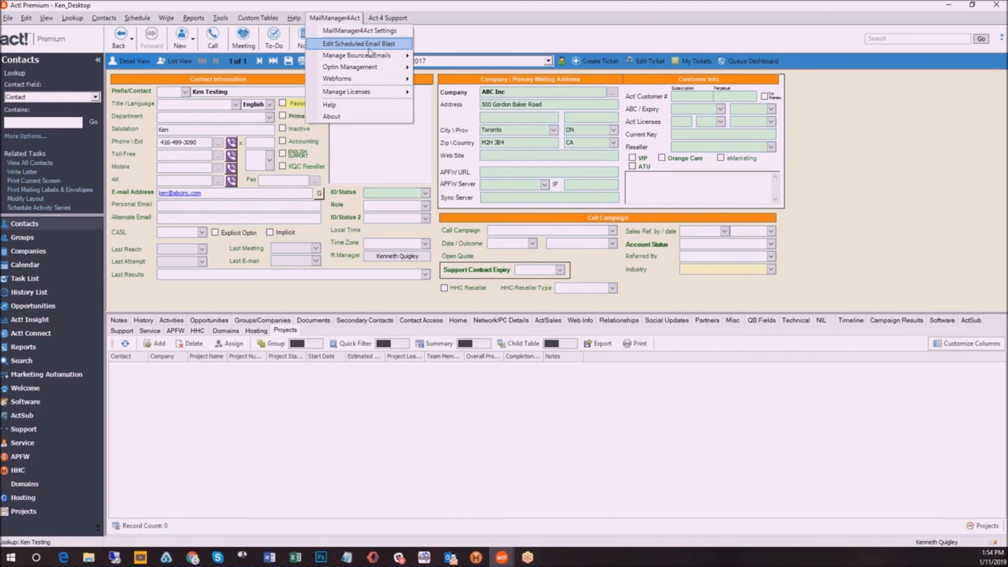
{"action": "mouse_move", "coordinate": [374, 55]}
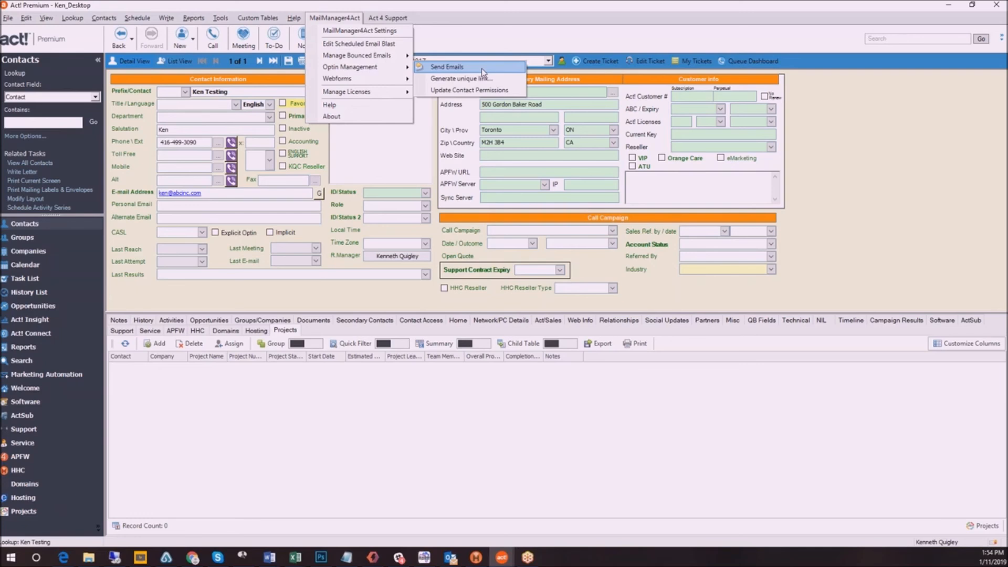
{"action": "left_click", "coordinate": [481, 69]}
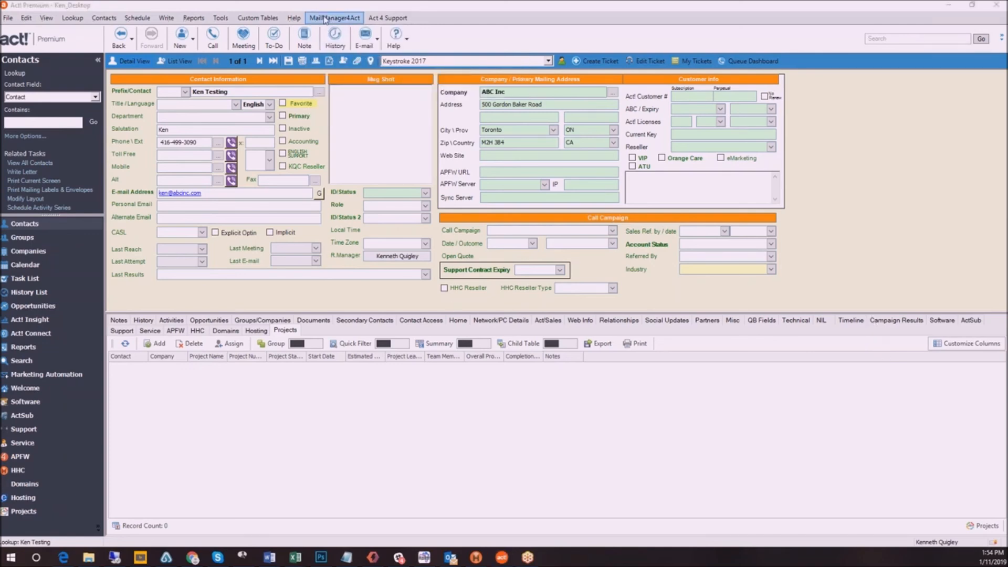
{"action": "left_click", "coordinate": [325, 19]}
{"action": "mouse_move", "coordinate": [356, 82]}
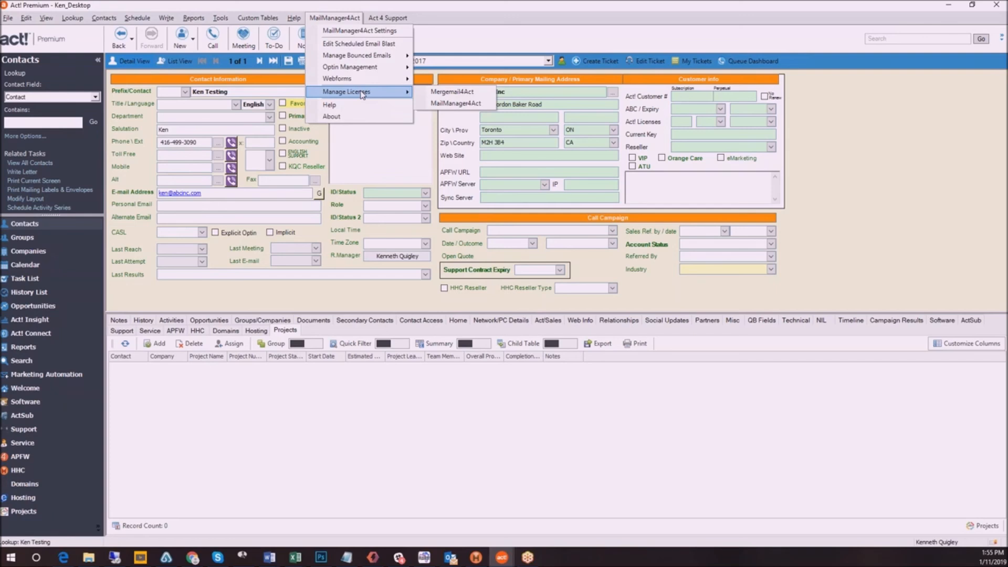
{"action": "left_click", "coordinate": [933, 361]}
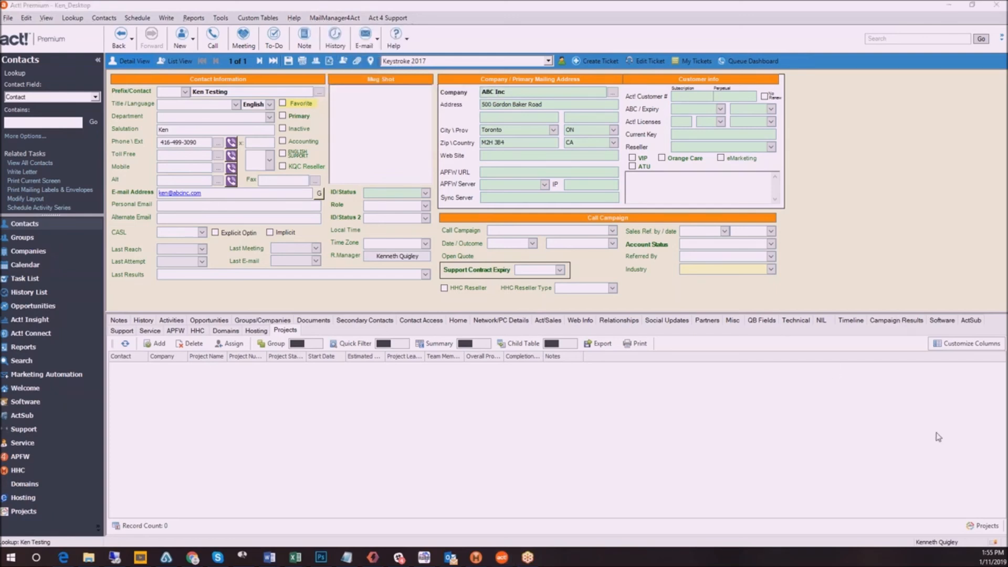